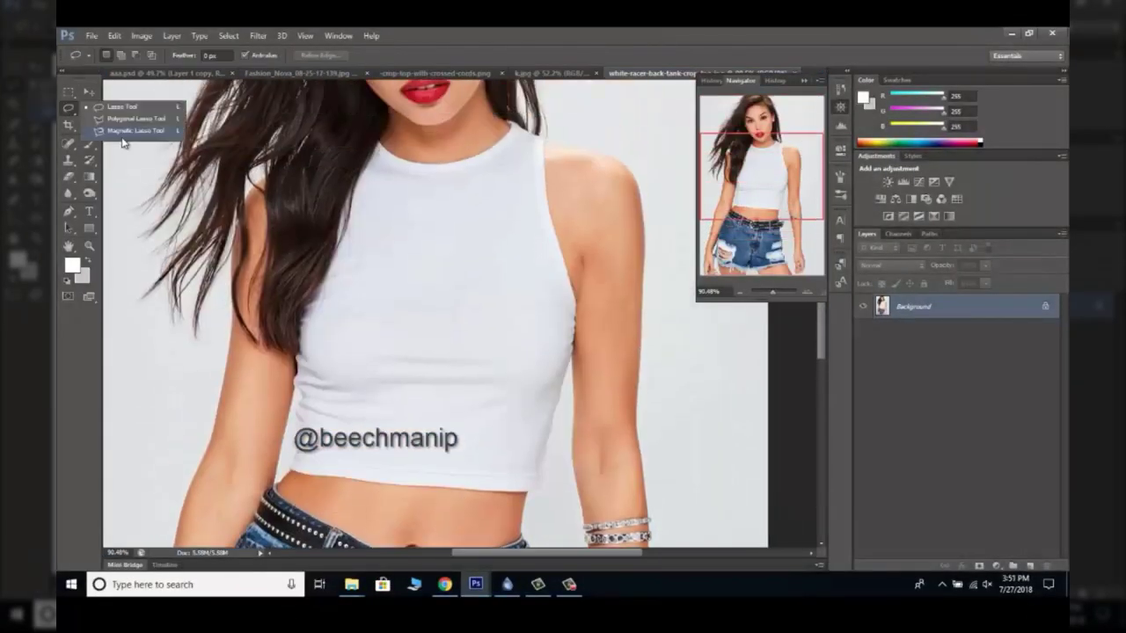
# Trace the dark-haired model's right arm and shoulder with the Magnetic Lasso and refine the edges.
pyautogui.click(123, 133)
pyautogui.click(543, 141)
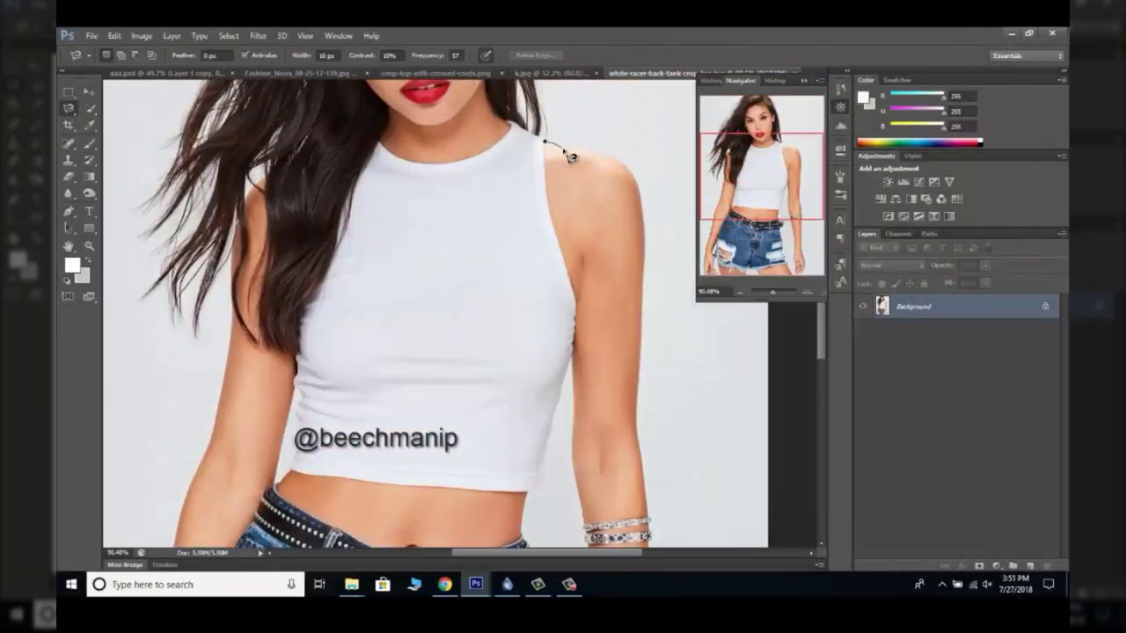
pyautogui.scroll(-2, 656, 545)
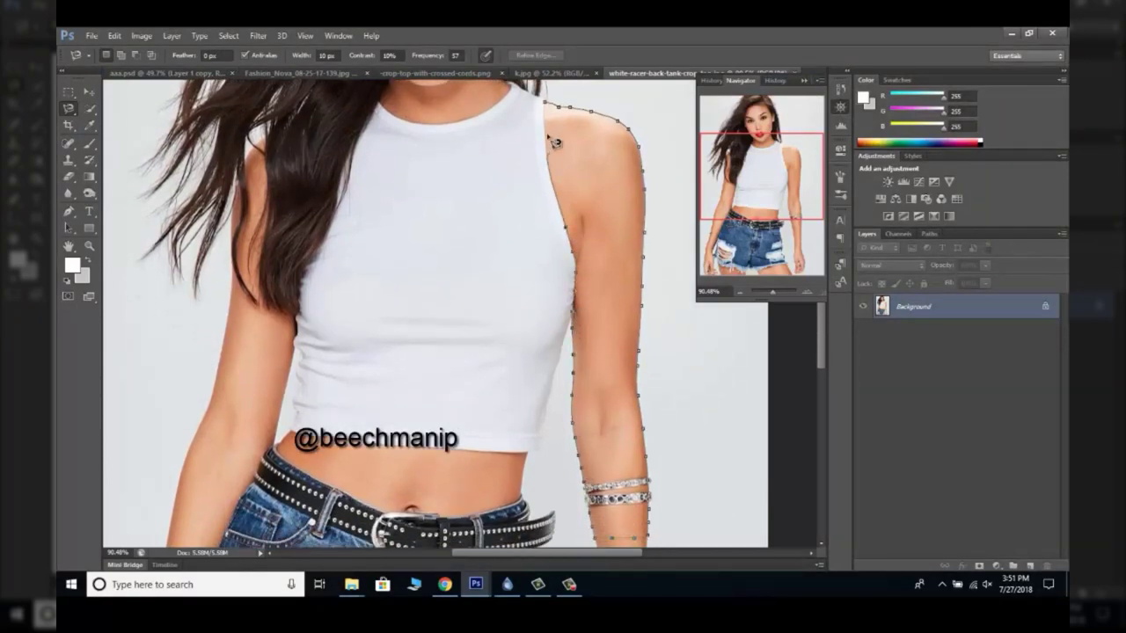
pyautogui.click(525, 56)
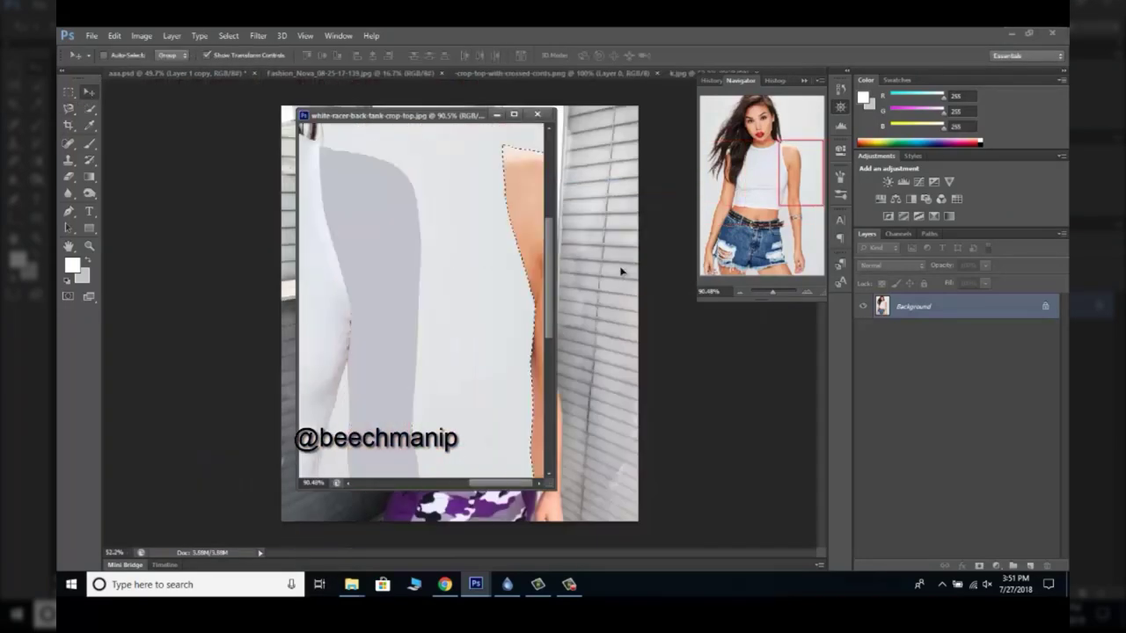
# Drag the arm into the blonde woman's photo and position it over her shoulder.
pyautogui.moveTo(774, 295); pyautogui.dragTo(776, 295)
pyautogui.hotkey('ctrl', 't')
pyautogui.moveTo(595, 381)
pyautogui.mouseDown()
pyautogui.moveTo(567, 236)
pyautogui.moveTo(626, 256)
pyautogui.mouseUp()
pyautogui.press('Return')
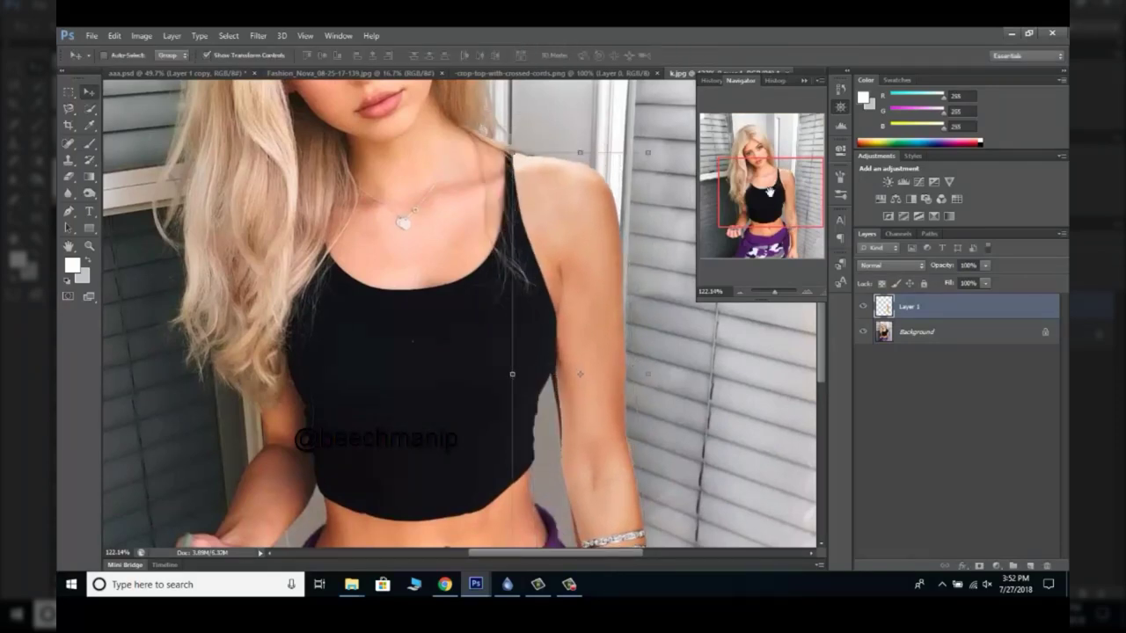
# Warp the pasted arm so it bends over her shoulder and follows her lower arm.
pyautogui.click(114, 36)
pyautogui.click(308, 361)
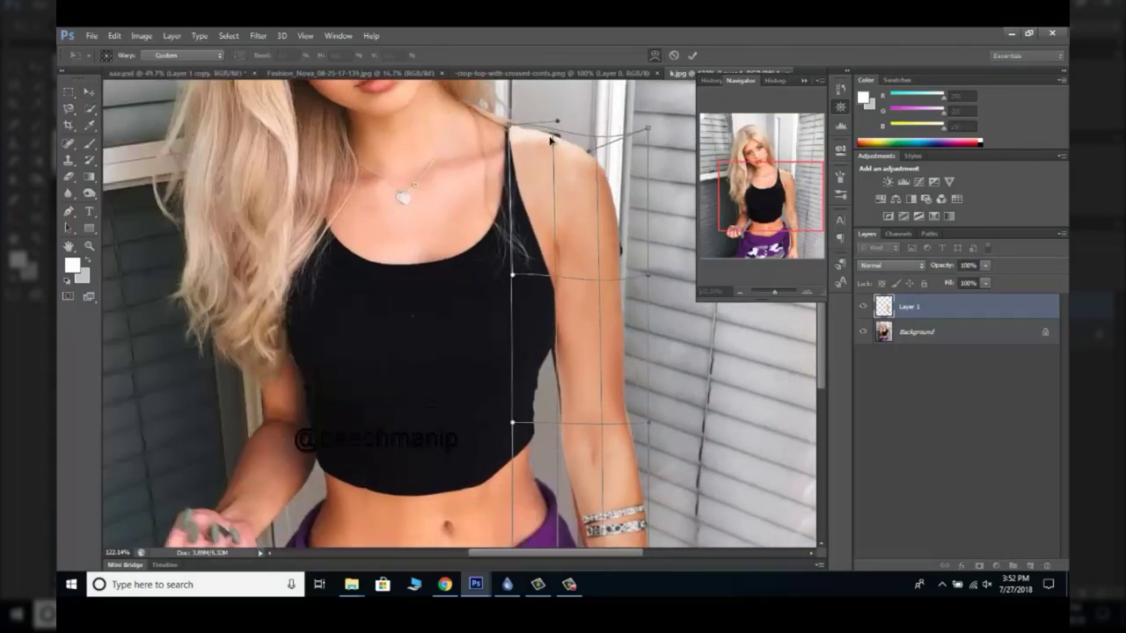
pyautogui.moveTo(512, 128); pyautogui.dragTo(505, 126)
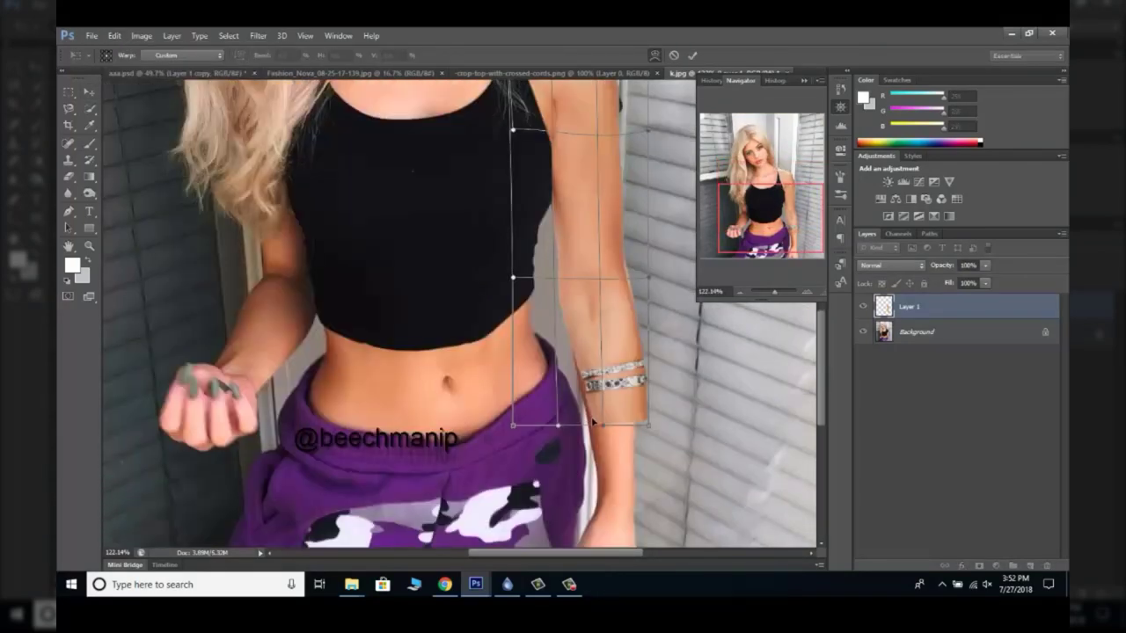
pyautogui.moveTo(646, 400); pyautogui.dragTo(655, 282)
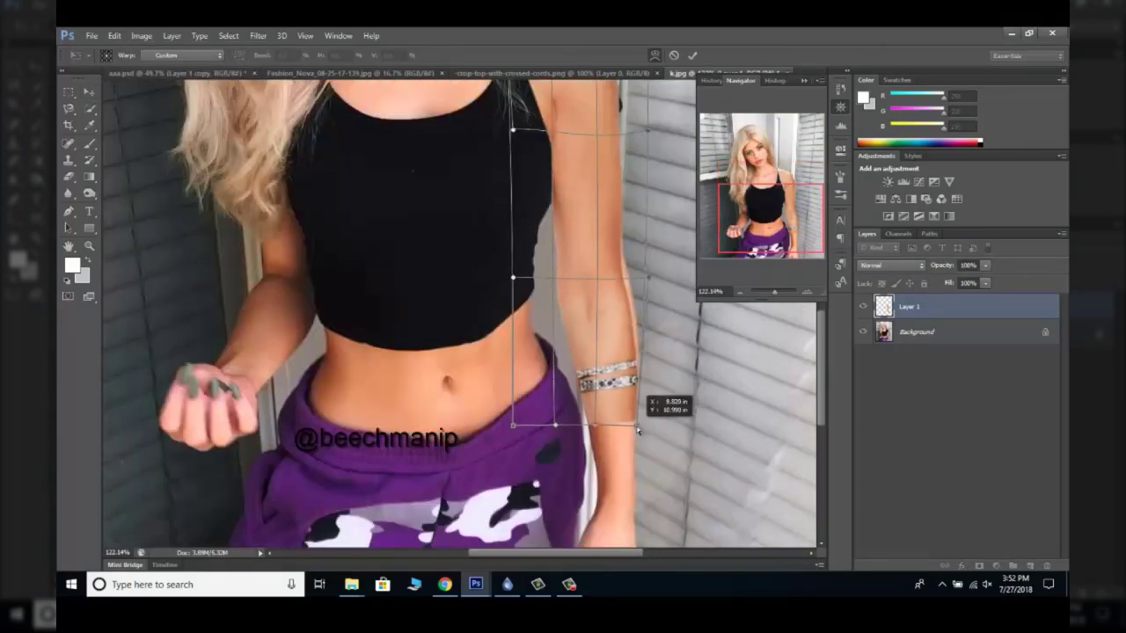
pyautogui.press('Return')
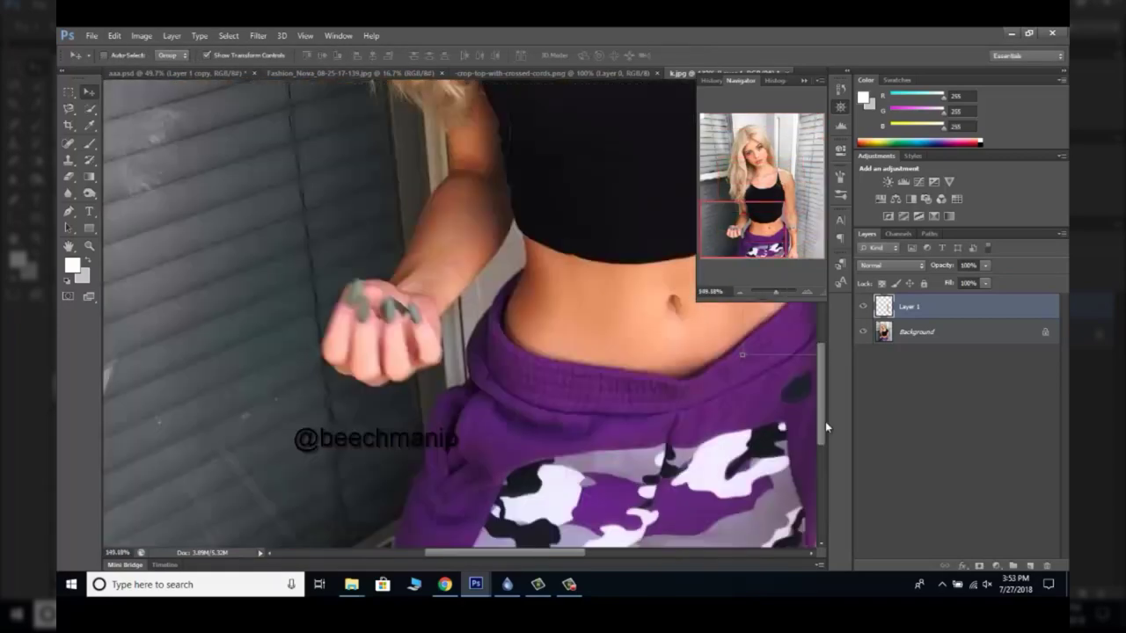
# Start a pen path on the Background layer along her arm, undoing a misplaced anchor.
pyautogui.click(912, 326)
pyautogui.press('p')
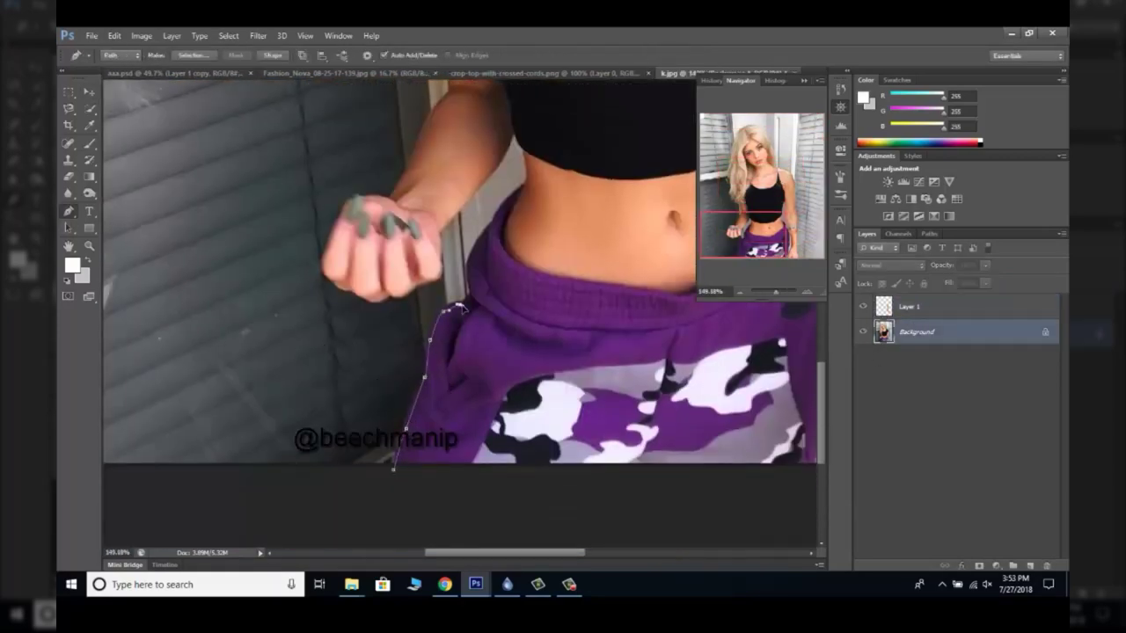
pyautogui.scroll(2, 526, 161)
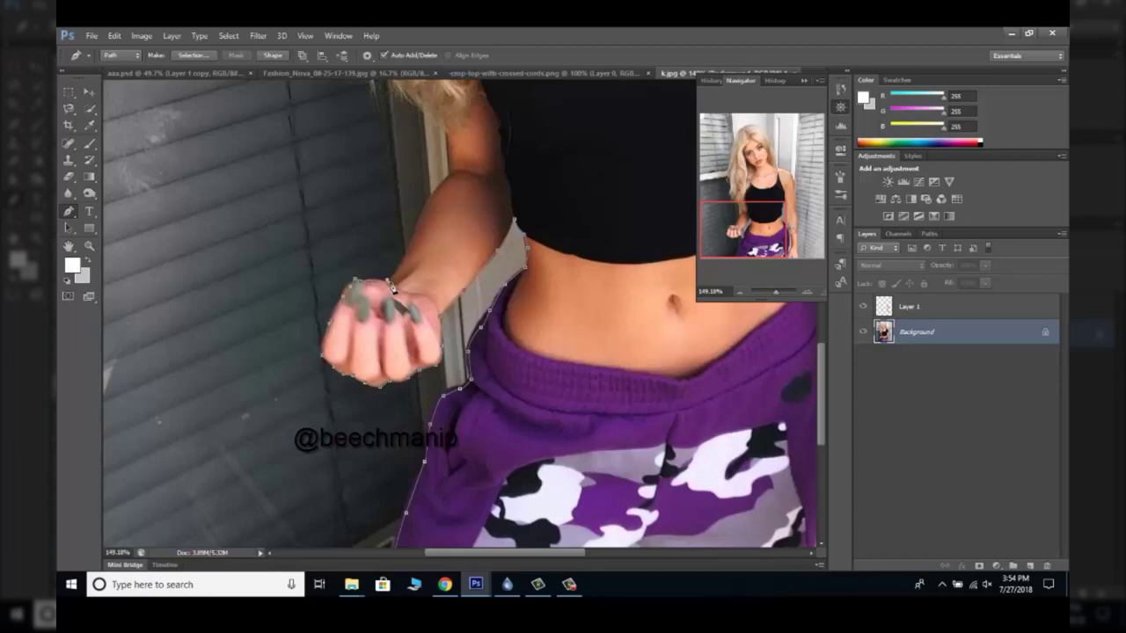
pyautogui.hotkey('ctrl', 'alt', 'z')
pyautogui.click(400, 261)
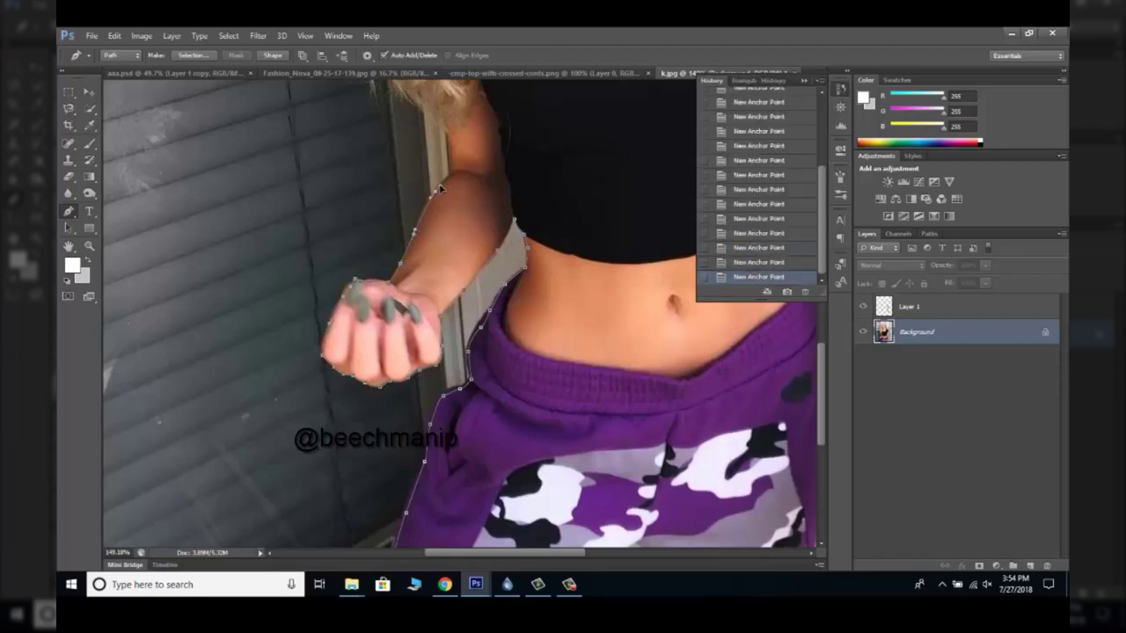
pyautogui.scroll(5, 573, 249)
pyautogui.click(367, 412)
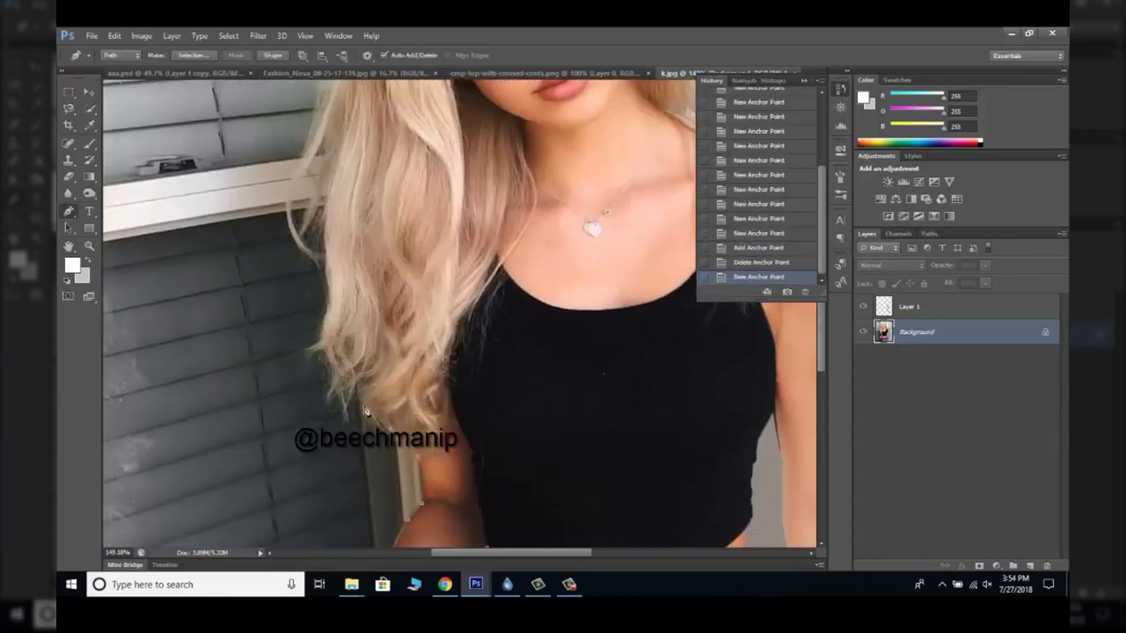
pyautogui.scroll(1, 352, 141)
pyautogui.scroll(4, 370, 167)
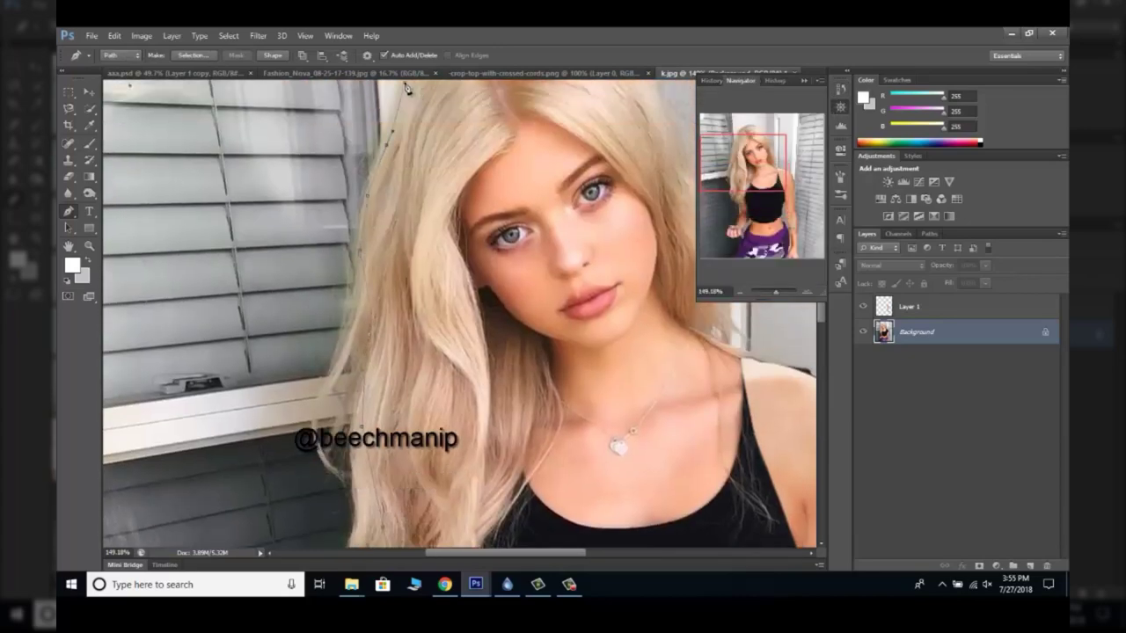
pyautogui.scroll(4, 407, 88)
# Revert to an earlier anchor in History and continue the path around her hair, torso and pants.
pyautogui.click(841, 92)
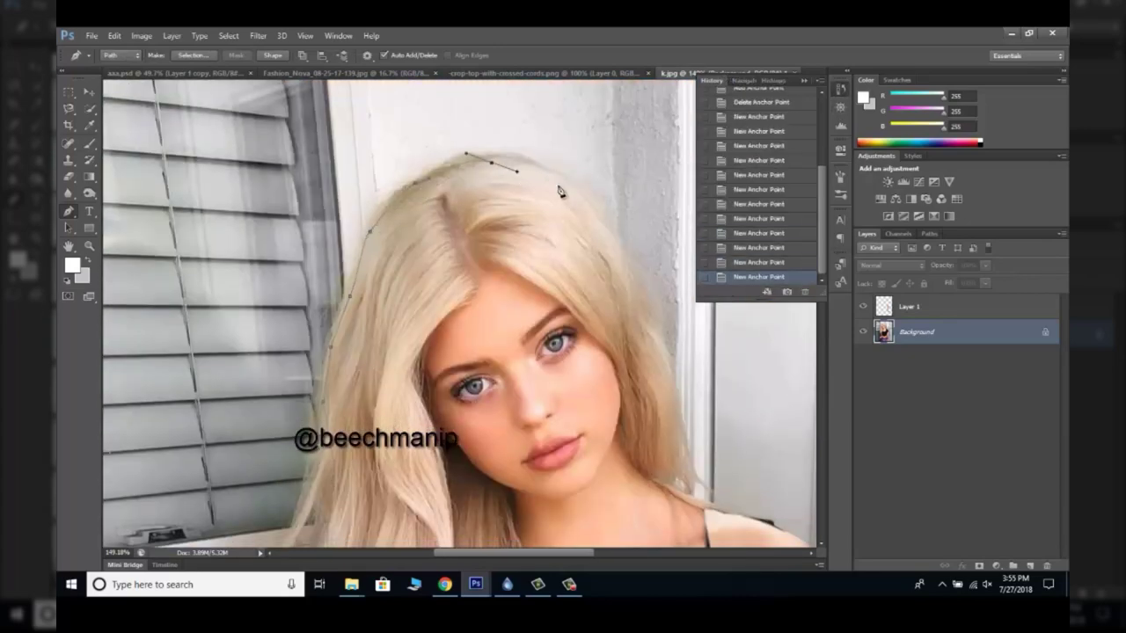
pyautogui.click(749, 232)
pyautogui.click(487, 162)
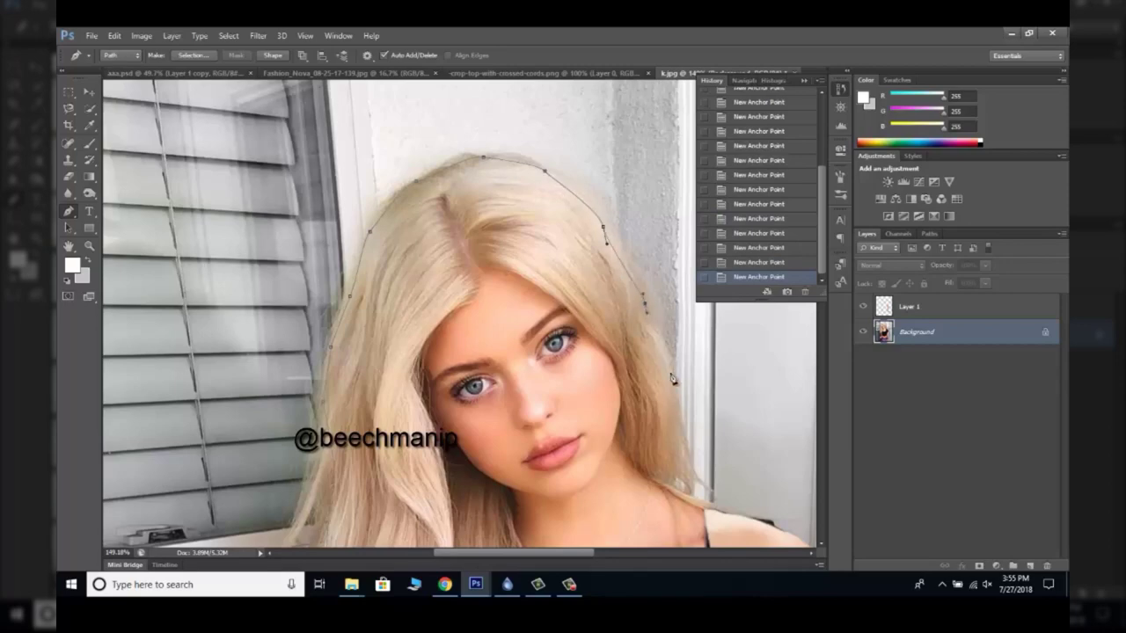
pyautogui.moveTo(712, 515); pyautogui.dragTo(518, 365)
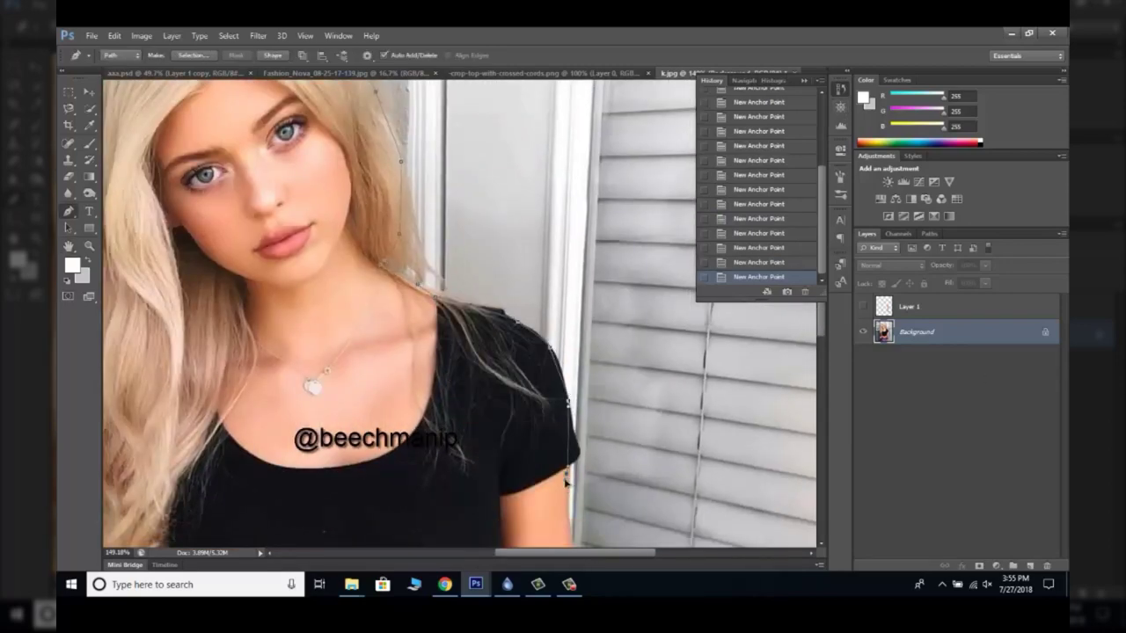
pyautogui.scroll(-3, 572, 449)
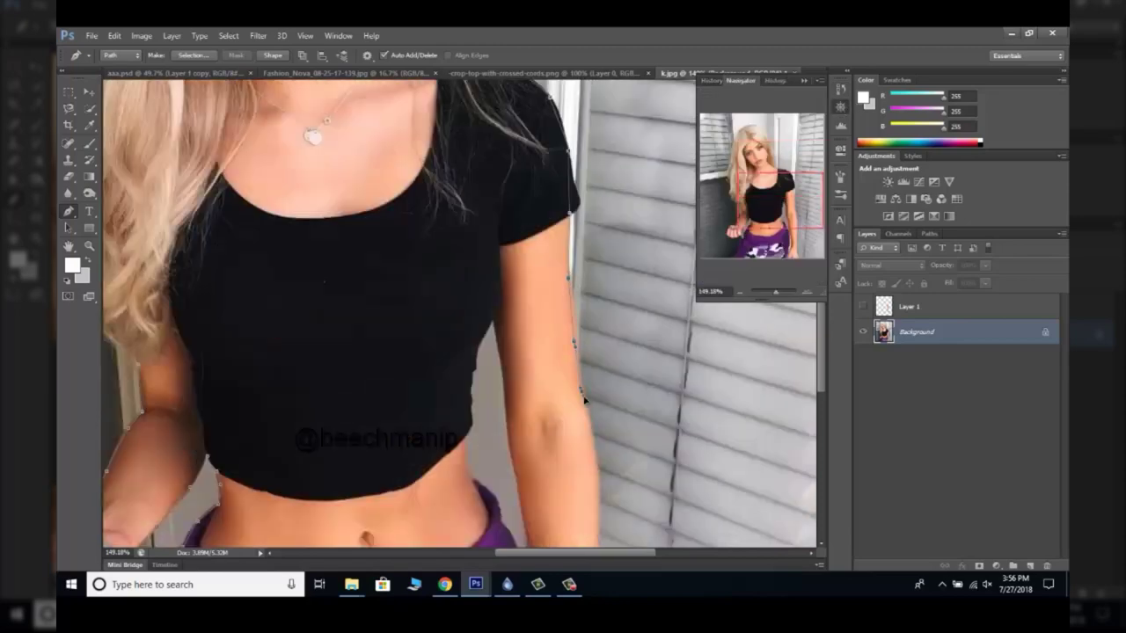
pyautogui.click(773, 227)
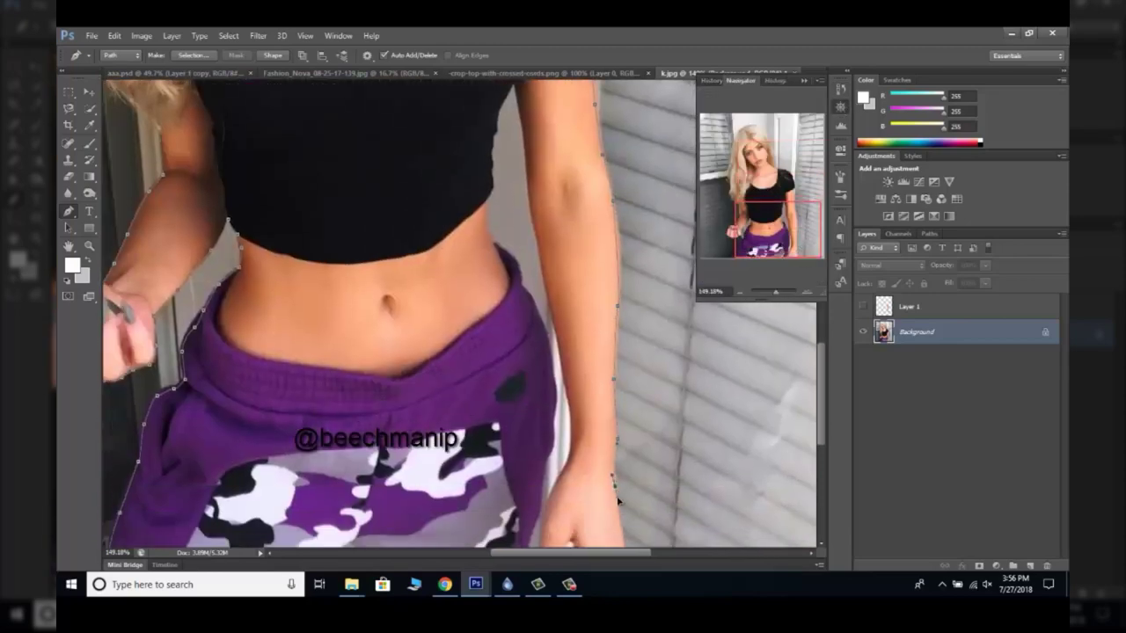
pyautogui.scroll(-3, 594, 440)
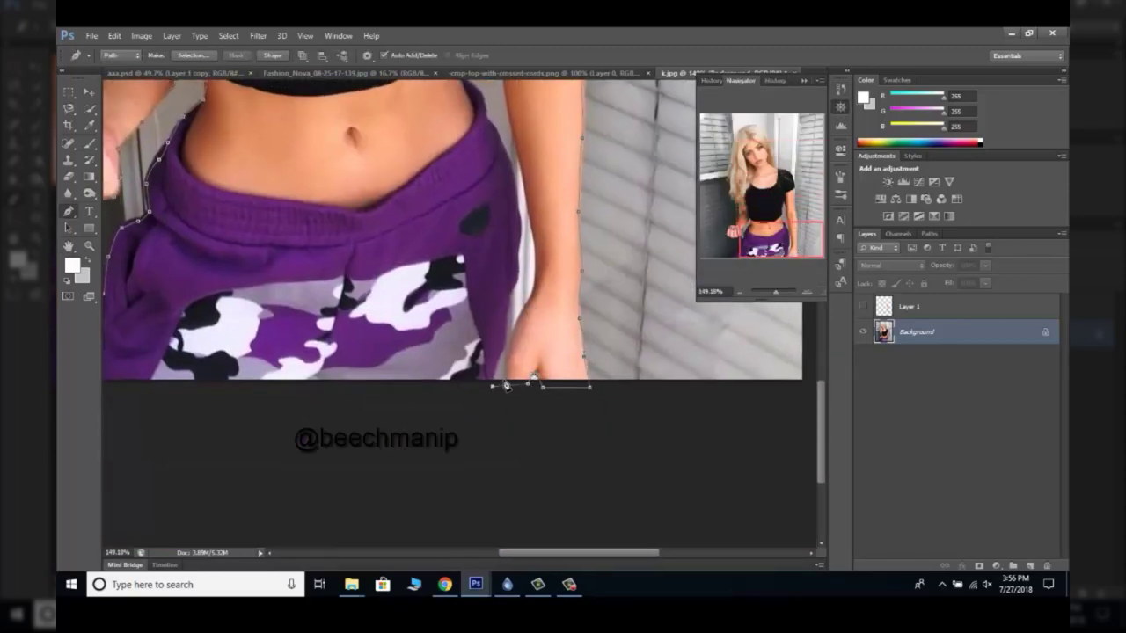
pyautogui.scroll(3, 505, 343)
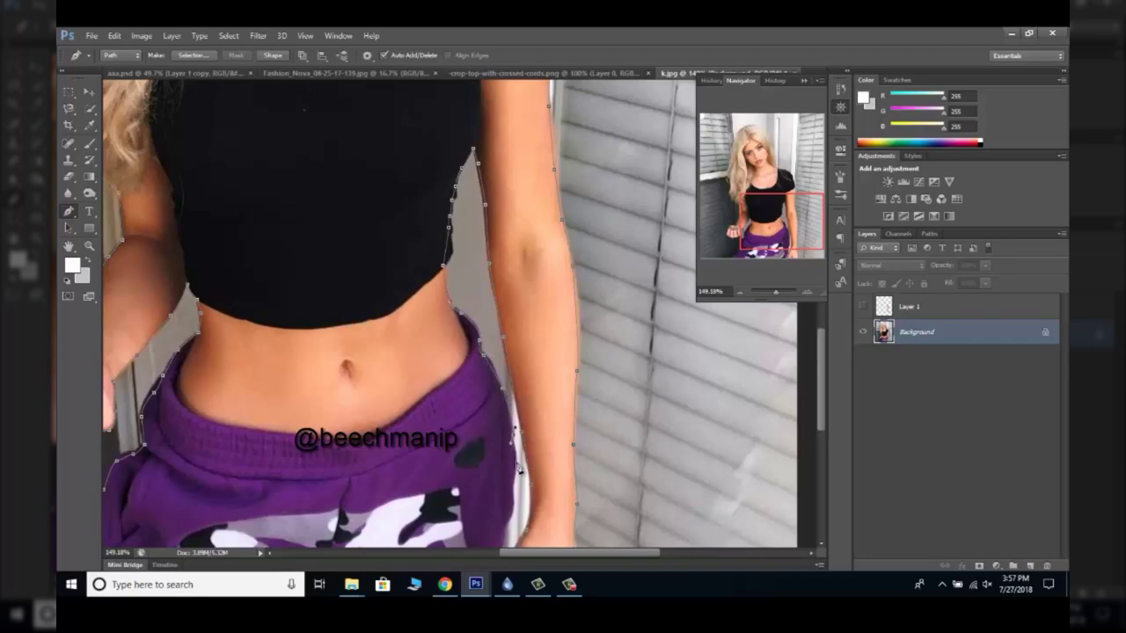
pyautogui.moveTo(519, 470); pyautogui.dragTo(532, 420)
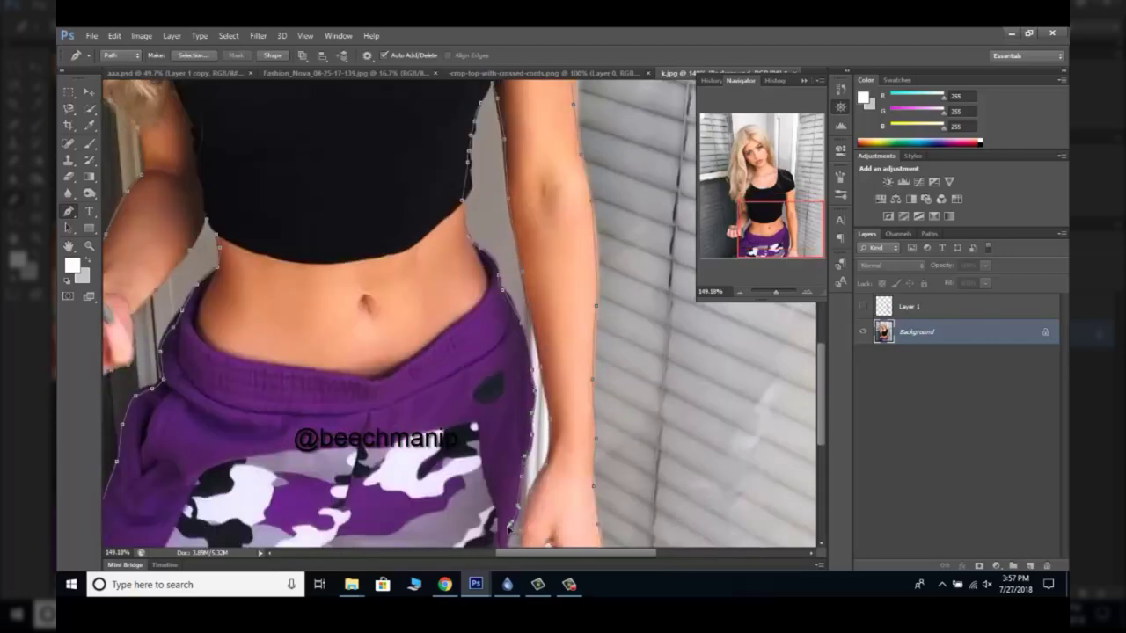
# Turn the path into an unfeathered selection, refine its edges, and copy the woman to her own layer.
pyautogui.press('p')
pyautogui.rightClick(110, 433)
pyautogui.click(193, 55)
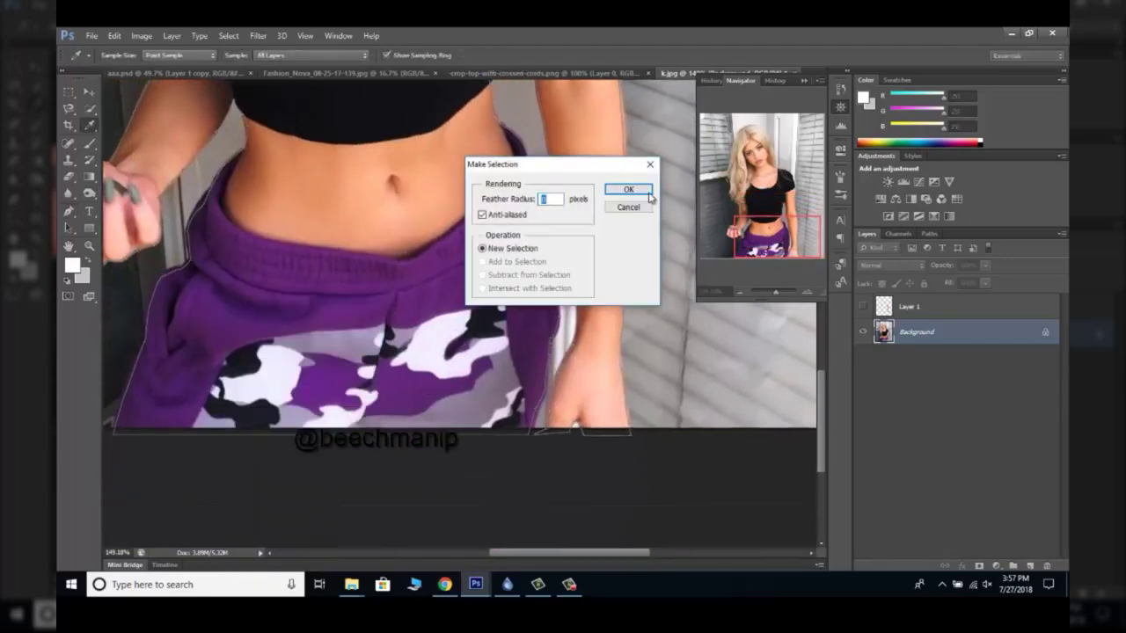
pyautogui.press('Return')
pyautogui.hotkey('ctrl', '0')
pyautogui.click(92, 109)
pyautogui.hotkey('ctrl', 'alt', 'r')
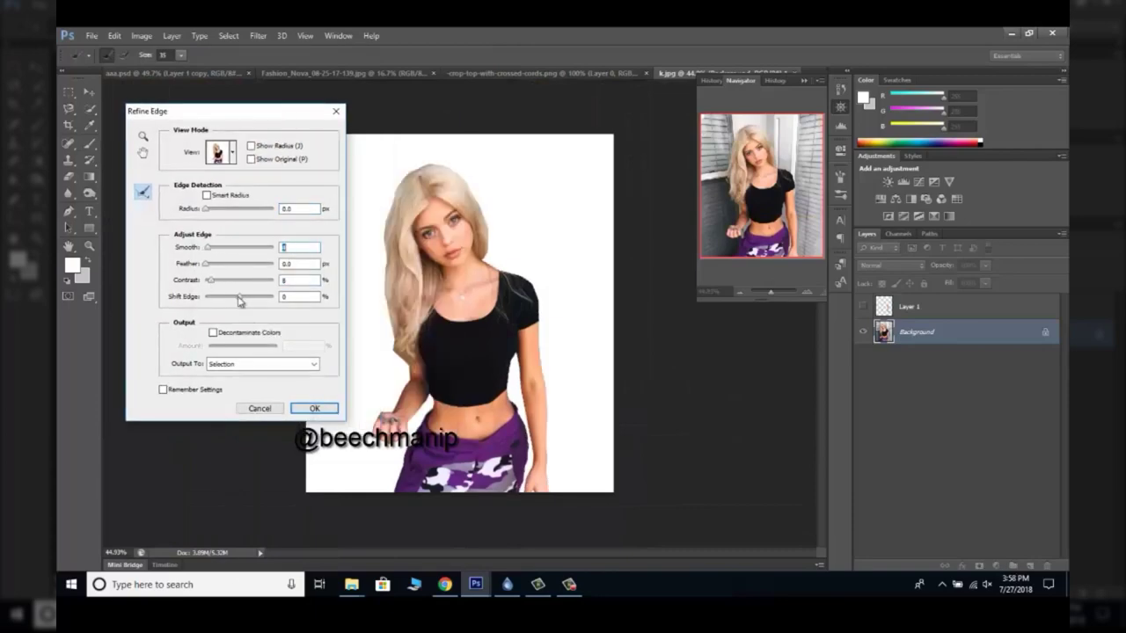
pyautogui.press('Return')
pyautogui.hotkey('ctrl', 'j')
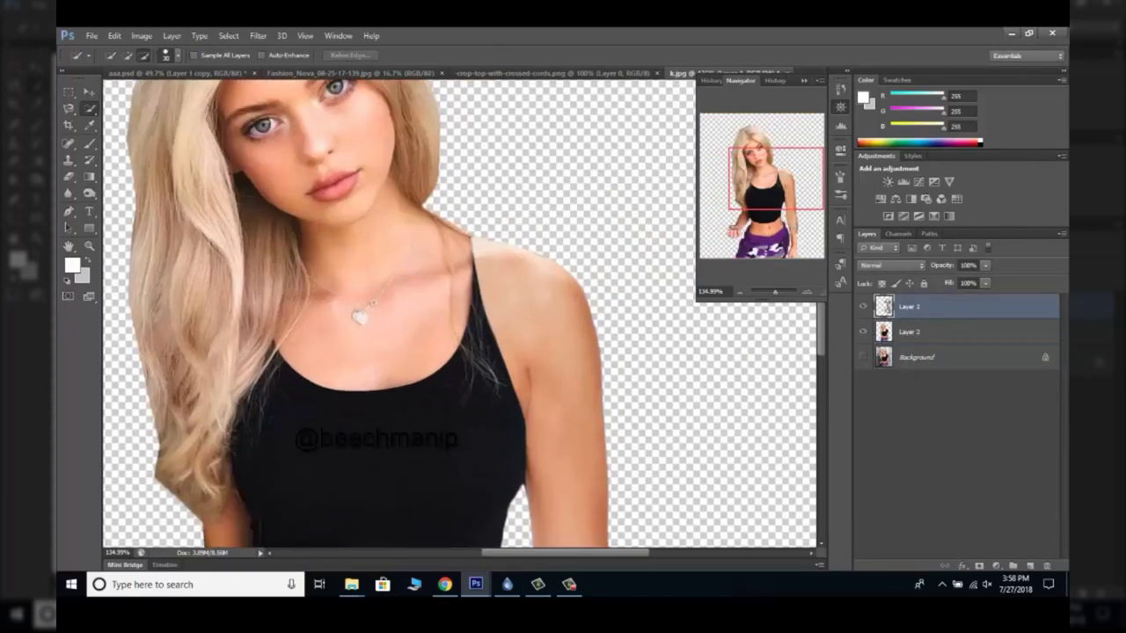
# Scale the arm piece to 88% over her right side, erase stray edges, and add a new layer.
pyautogui.moveTo(203, 493); pyautogui.dragTo(379, 233)
pyautogui.hotkey('ctrl', 't')
pyautogui.moveTo(497, 201); pyautogui.dragTo(514, 210)
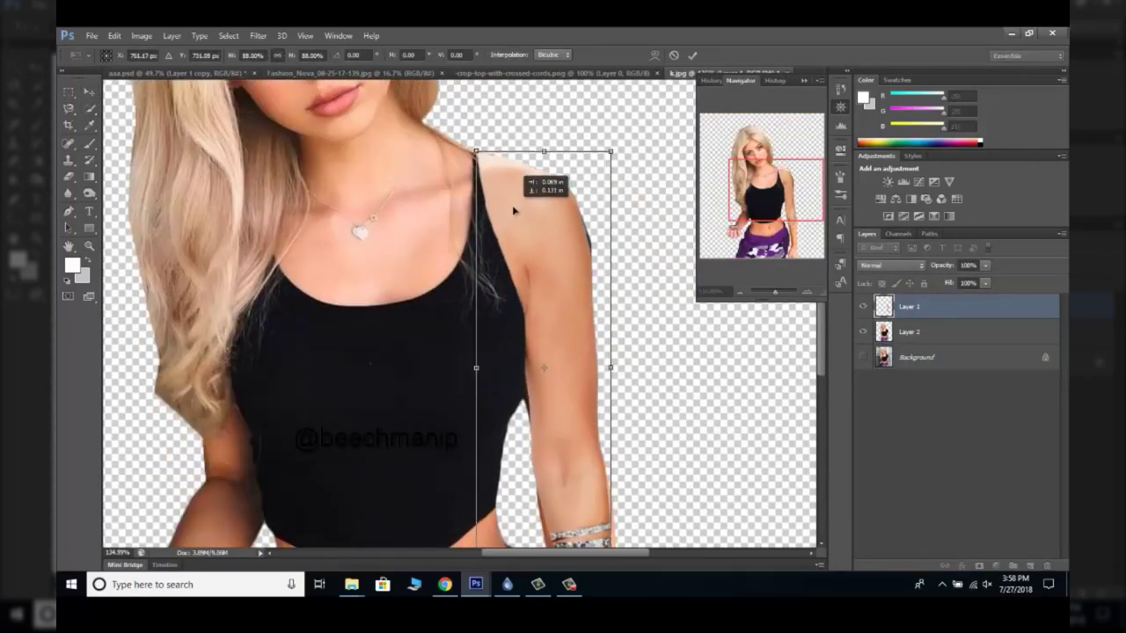
pyautogui.press('Return')
pyautogui.click(71, 176)
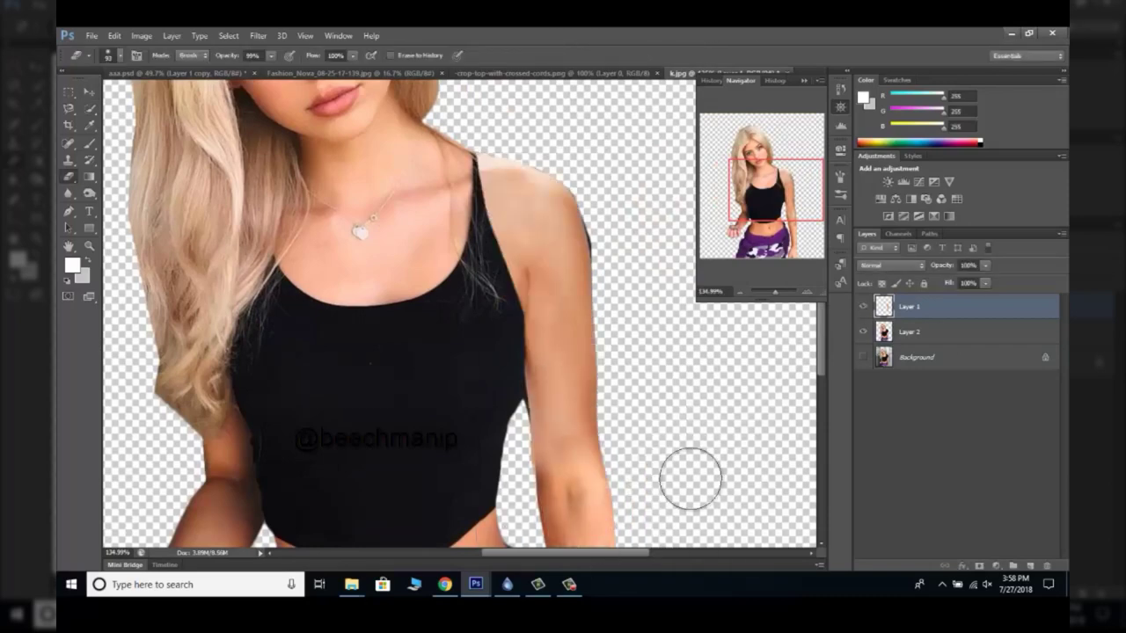
pyautogui.hotkey('ctrl', 'shift', 'alt', 'n')
pyautogui.rightClick(957, 306)
# Clip the new layer to the arm and paint a sampled light skin tone down the arm.
pyautogui.click(848, 247)
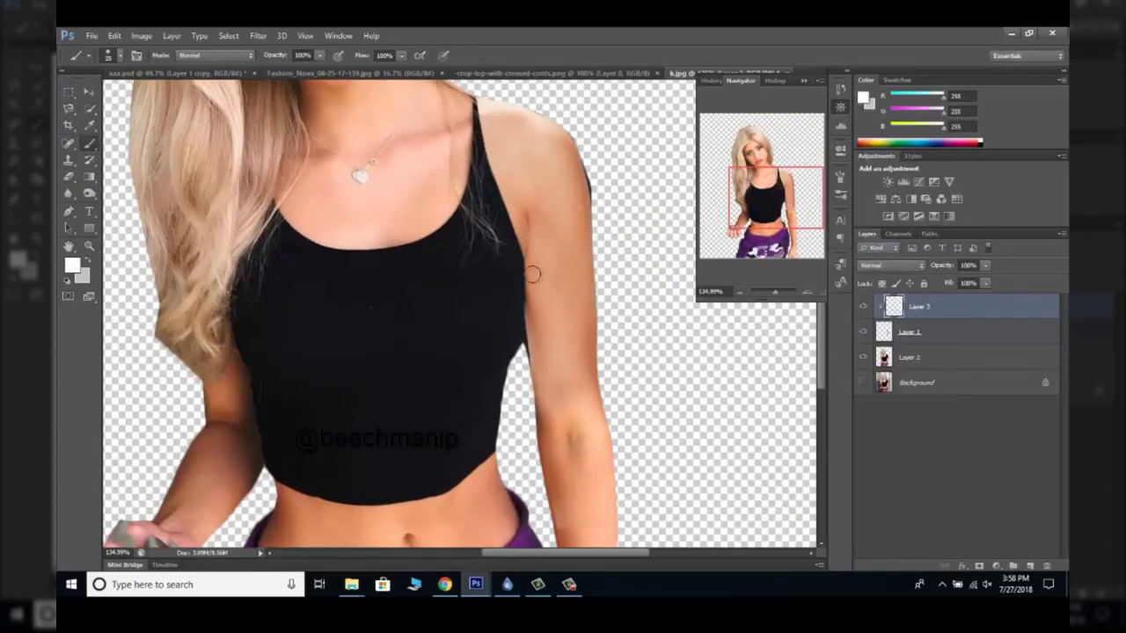
pyautogui.press('b')
pyautogui.keyDown('alt'); pyautogui.click(523, 378); pyautogui.keyUp('alt')
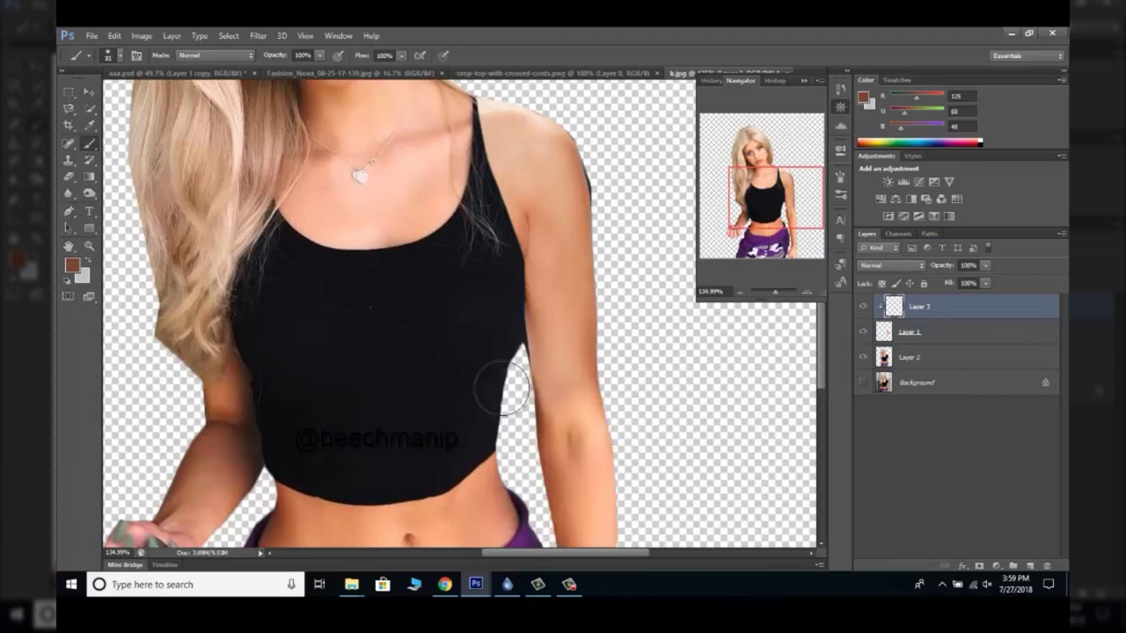
pyautogui.rightClick(547, 243)
pyautogui.press('Escape')
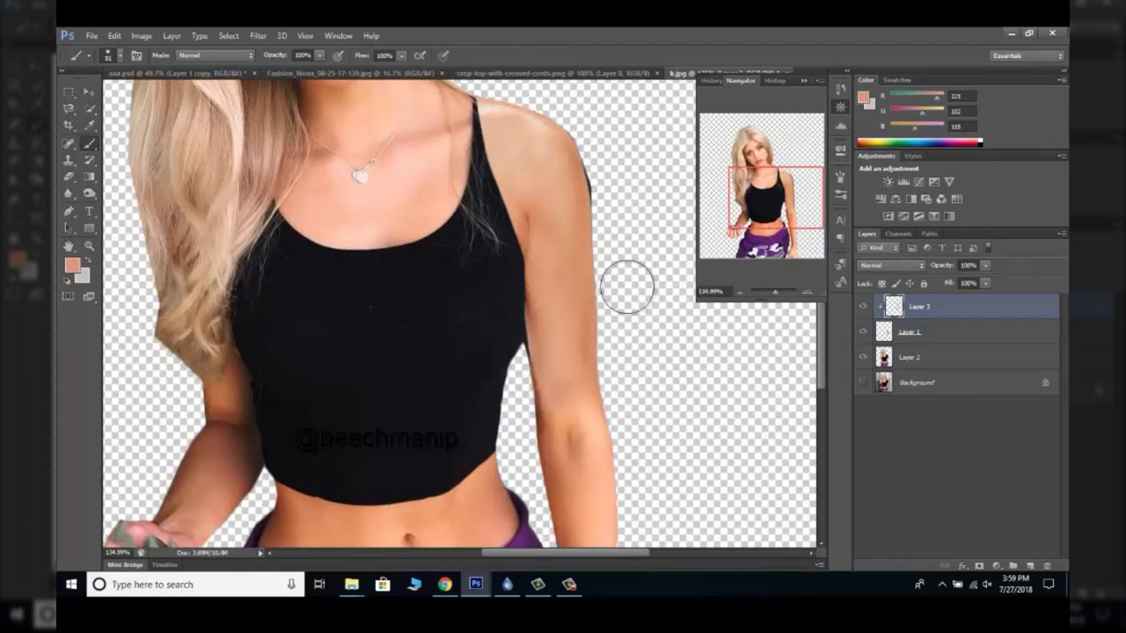
pyautogui.keyDown('alt'); pyautogui.click(590, 420); pyautogui.keyUp('alt')
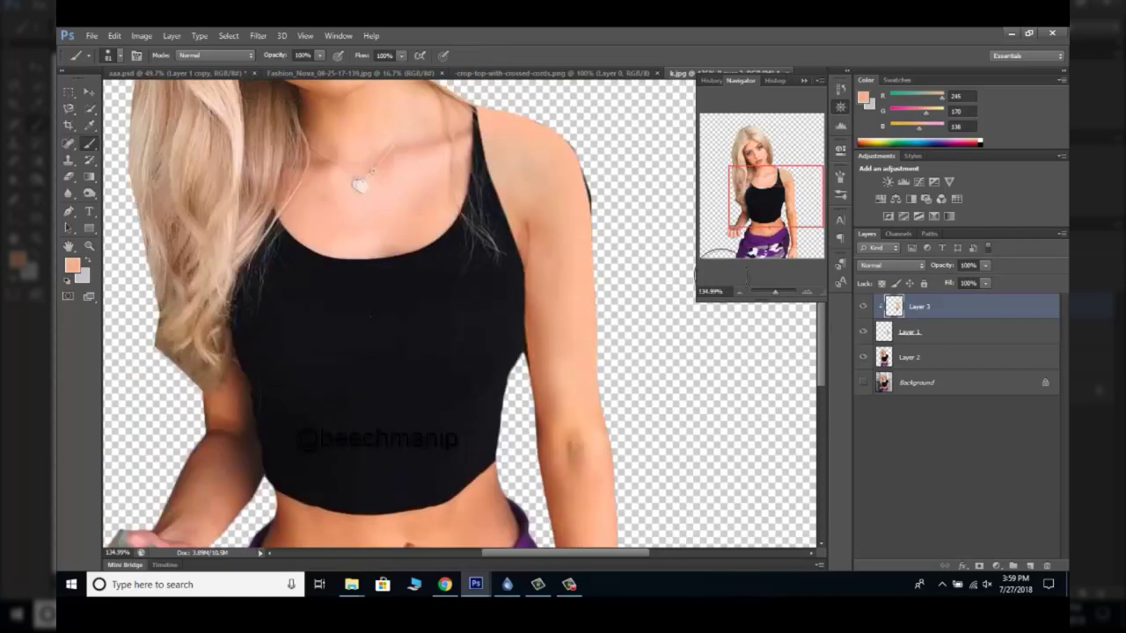
pyautogui.keyDown('alt'); pyautogui.click(590, 414); pyautogui.keyUp('alt')
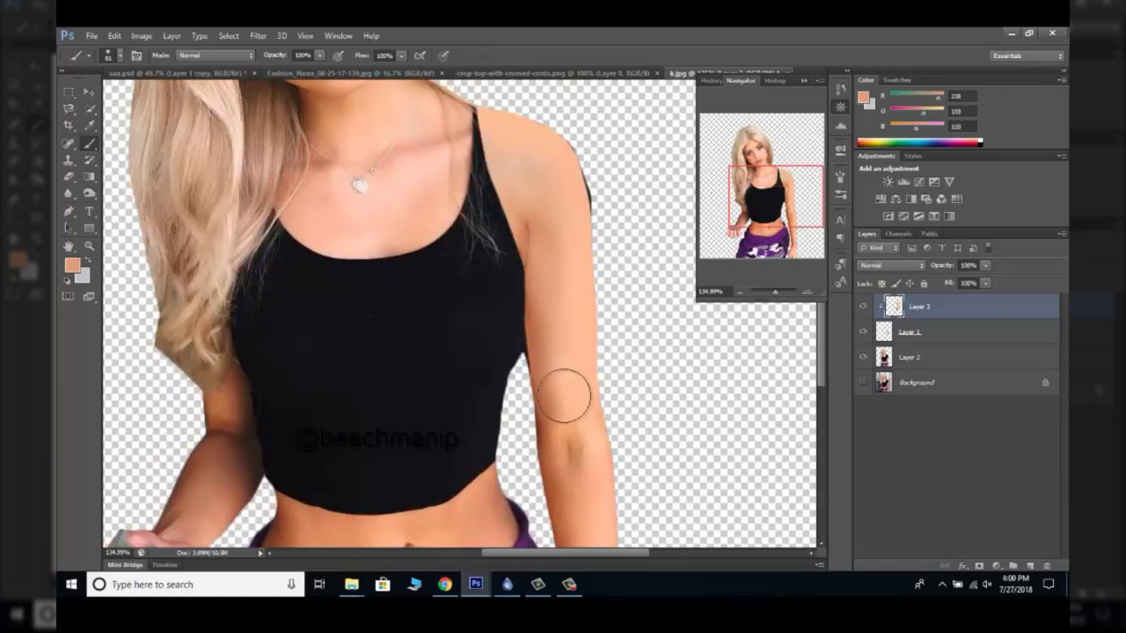
pyautogui.moveTo(481, 167); pyautogui.dragTo(560, 475)
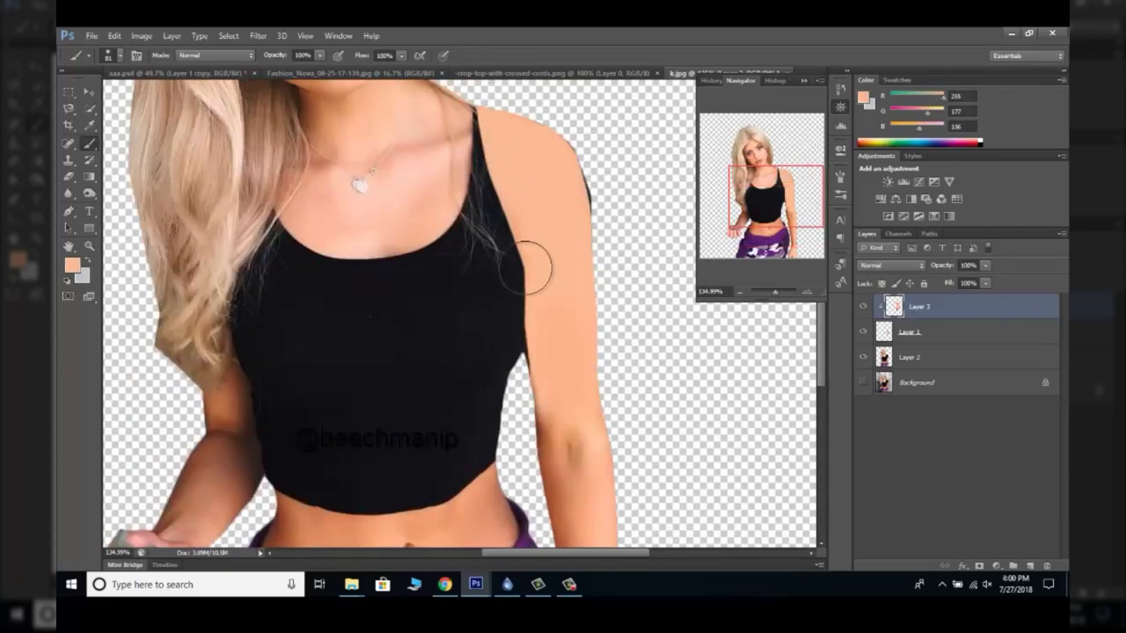
# Paint darker tan shading along the inner arm and lower the skin layer's opacity.
pyautogui.keyDown('alt'); pyautogui.click(568, 415); pyautogui.keyUp('alt')
pyautogui.hotkey('ctrl', 'z')
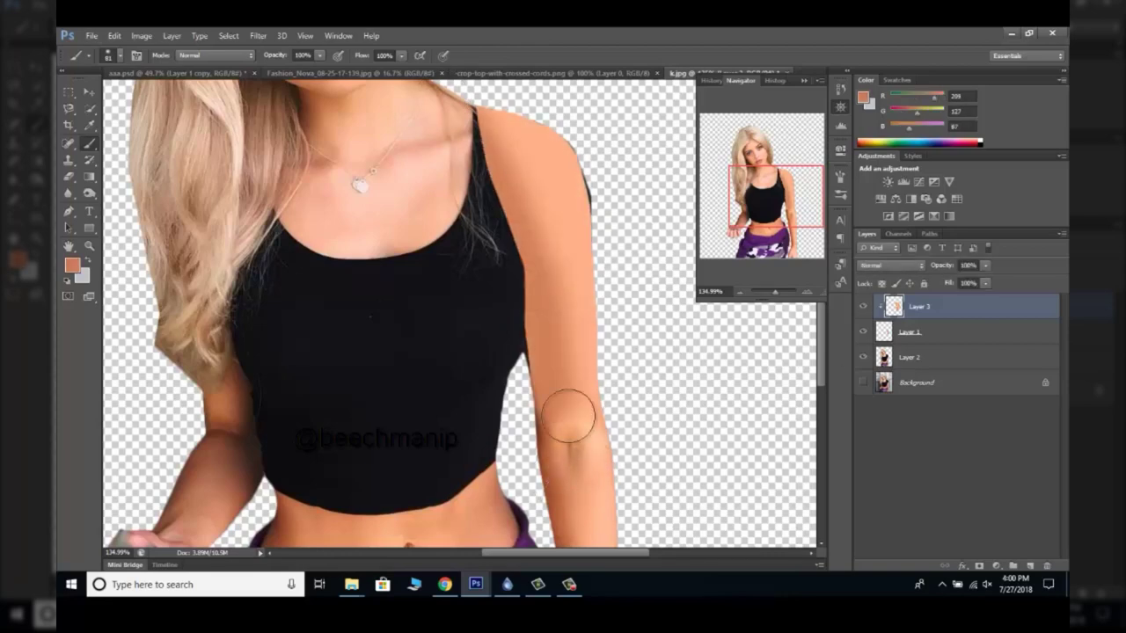
pyautogui.moveTo(521, 433); pyautogui.dragTo(453, 134)
pyautogui.scroll(-3, 623, 197)
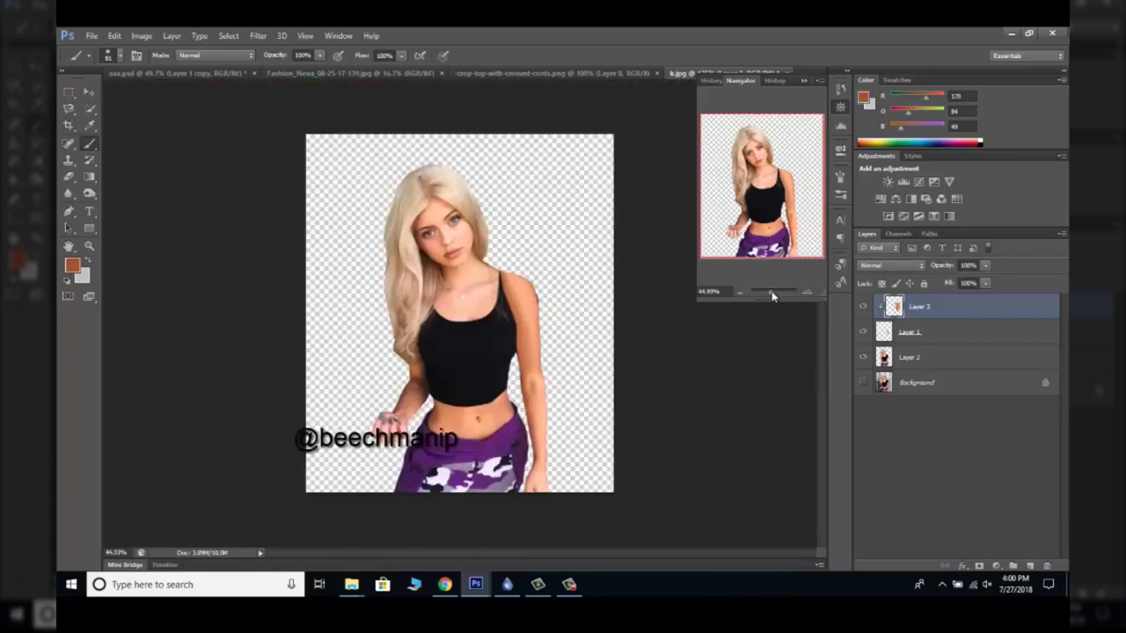
pyautogui.moveTo(932, 266); pyautogui.dragTo(922, 266)
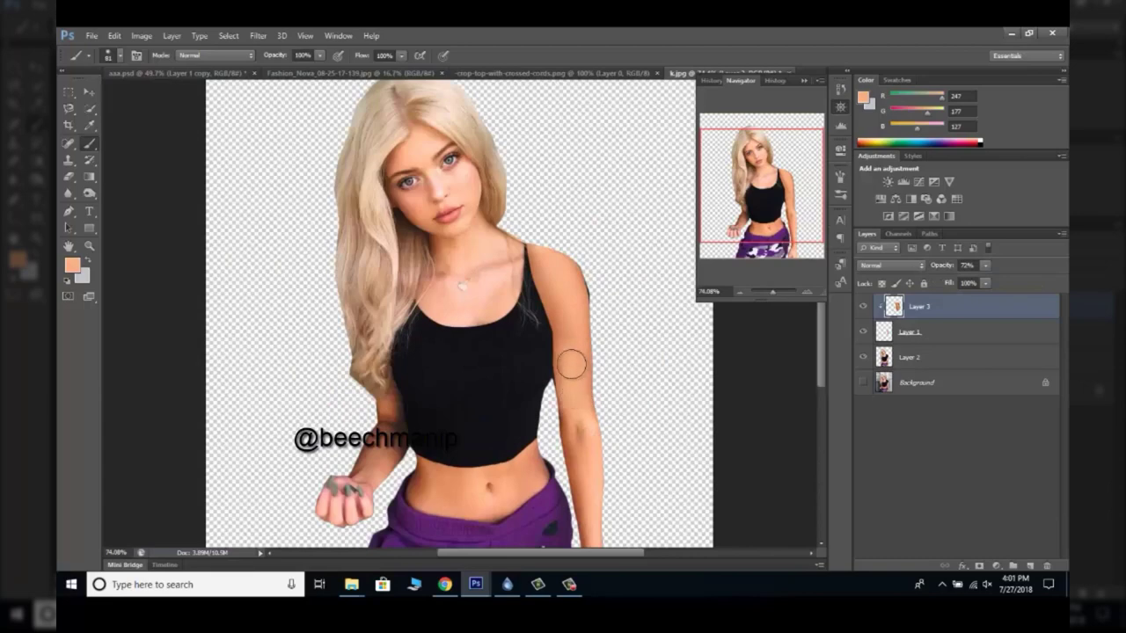
pyautogui.scroll(3, 546, 450)
# Duplicate Layer 3 and apply a Gaussian Blur to the copy.
pyautogui.rightClick(919, 306)
pyautogui.click(850, 140)
pyautogui.press('Return')
pyautogui.click(258, 35)
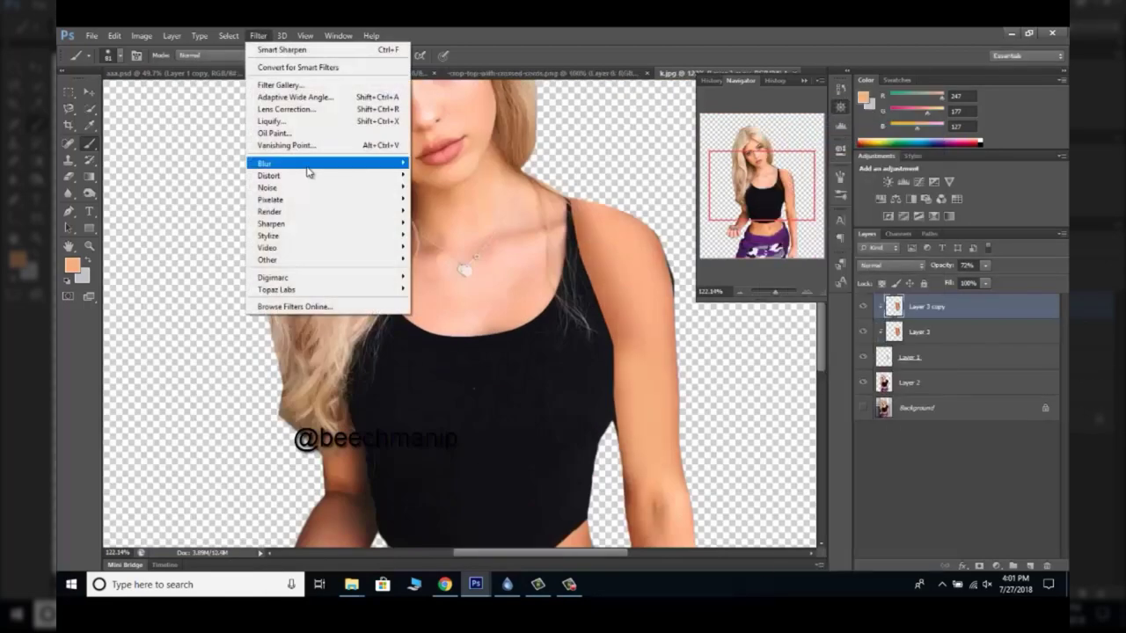
pyautogui.click(458, 308)
pyautogui.press('Return')
pyautogui.press('b')
pyautogui.click(1031, 566)
# Sample light and dark skin tones from the shoulder and arm, then make Layer 3 active.
pyautogui.keyDown('alt'); pyautogui.click(641, 327); pyautogui.keyUp('alt')
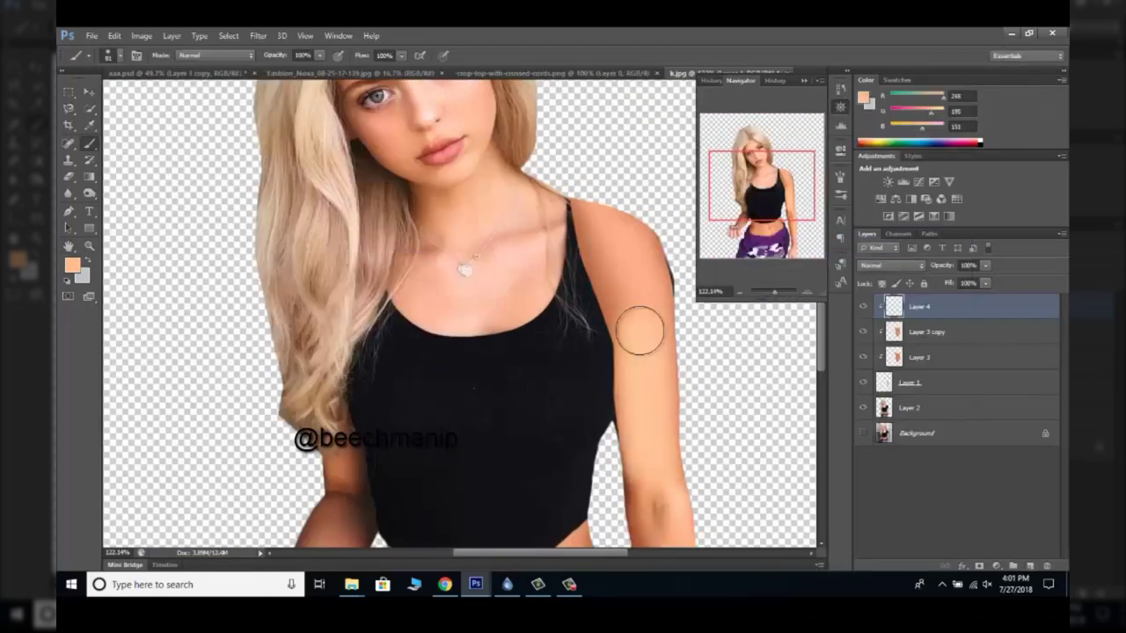
pyautogui.scroll(5, 468, 371)
pyautogui.hotkey('alt', '[')
pyautogui.keyDown('alt'); pyautogui.click(467, 370); pyautogui.keyUp('alt')
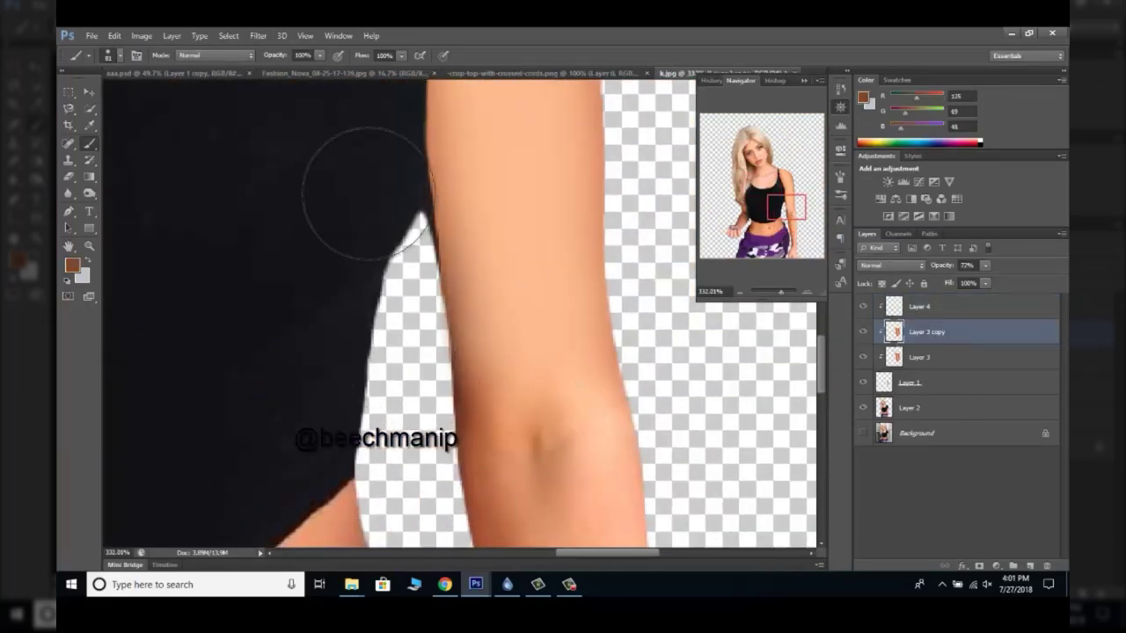
pyautogui.hotkey('alt', '[')
pyautogui.moveTo(781, 292); pyautogui.dragTo(773, 291)
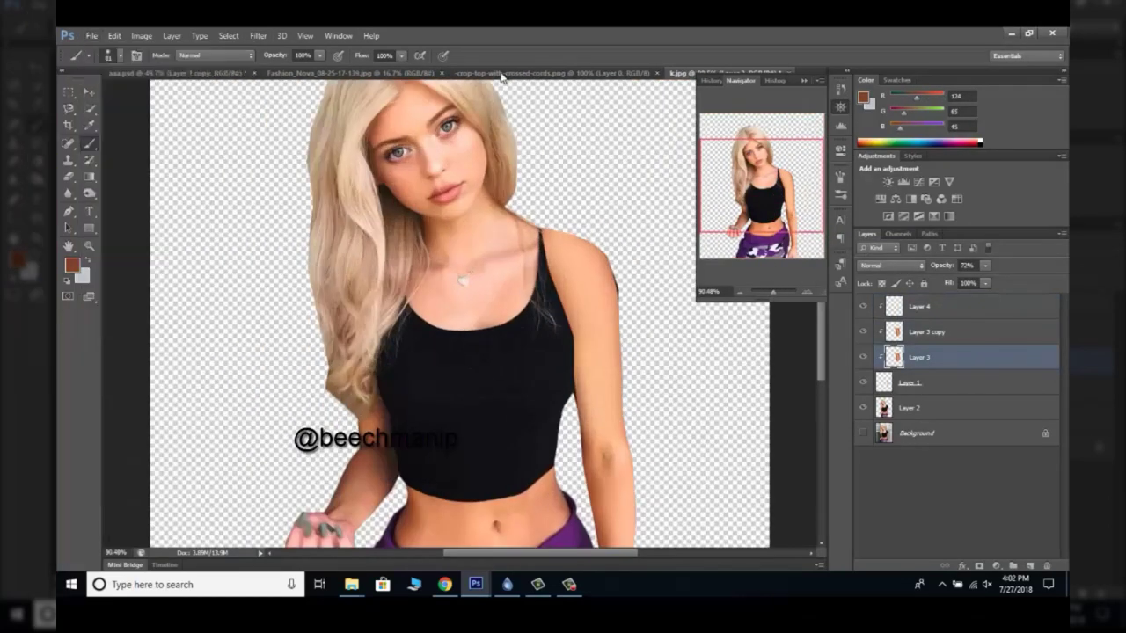
# Duplicate the crop top's Layer 0 and drag the black laced top onto the blonde model's image.
pyautogui.click(501, 74)
pyautogui.rightClick(915, 305)
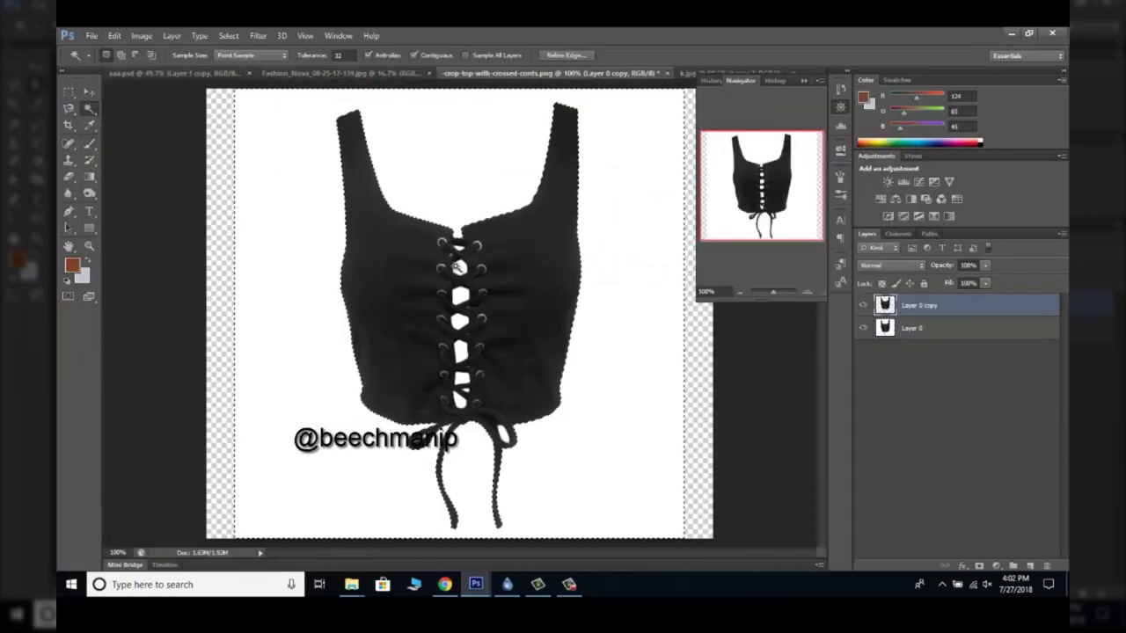
pyautogui.moveTo(773, 292); pyautogui.dragTo(778, 292)
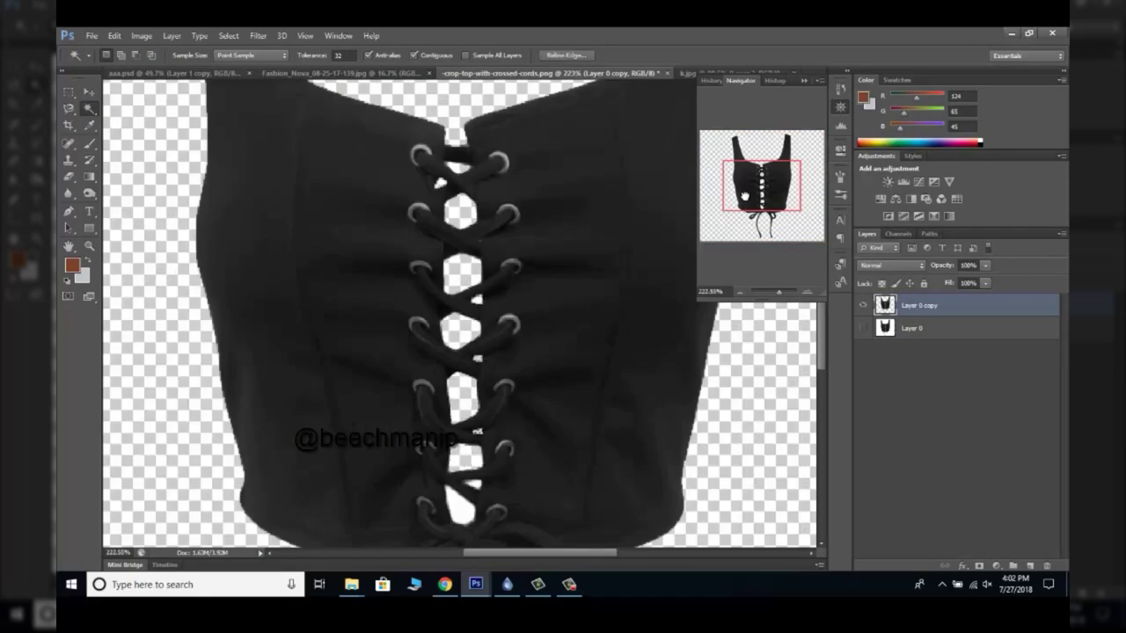
pyautogui.moveTo(744, 195); pyautogui.dragTo(746, 215)
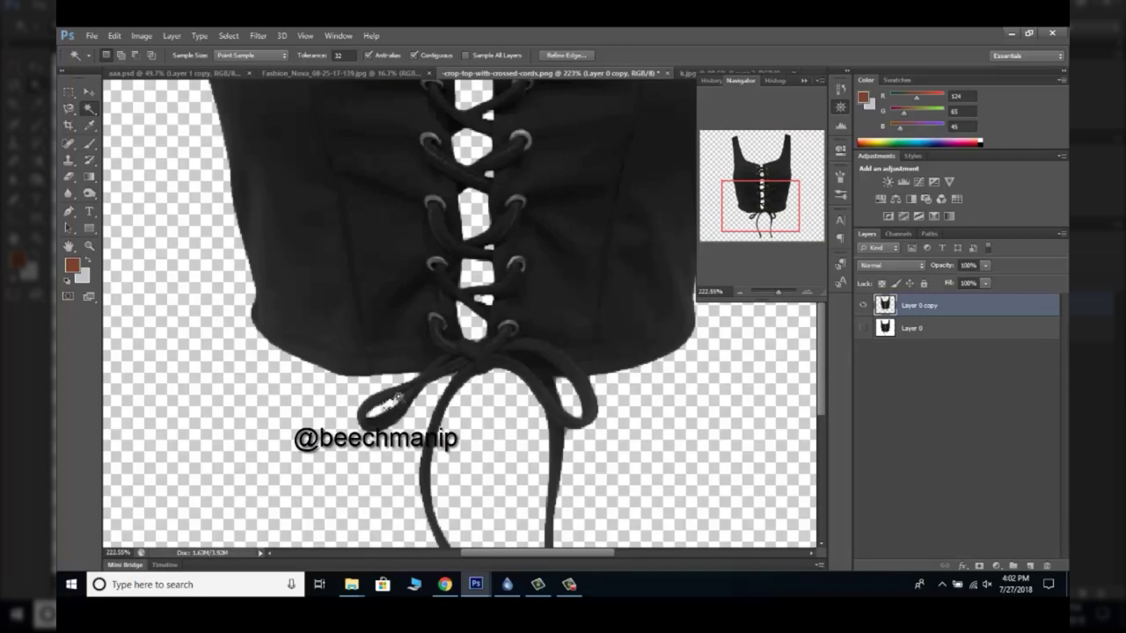
pyautogui.moveTo(777, 292); pyautogui.dragTo(756, 292)
pyautogui.moveTo(545, 73); pyautogui.dragTo(264, 255)
pyautogui.press('v')
pyautogui.moveTo(220, 395); pyautogui.dragTo(480, 264)
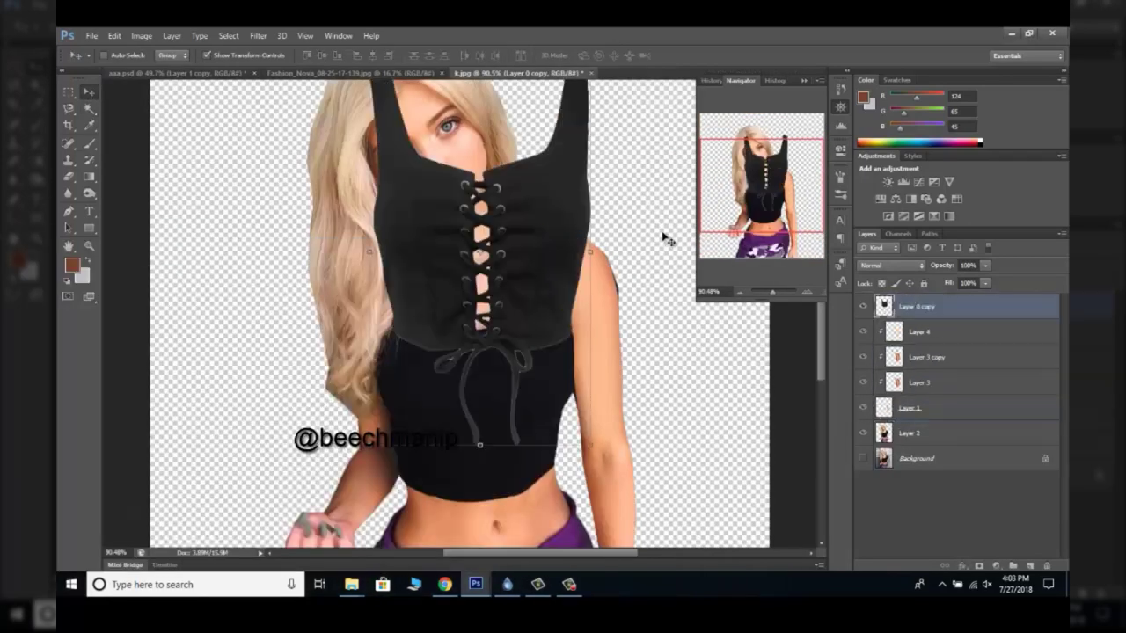
# Move the laced top onto her torso, scaling it to 87% and tilting it.
pyautogui.moveTo(666, 240); pyautogui.dragTo(666, 301)
pyautogui.hotkey('ctrl', 't')
pyautogui.moveTo(541, 343); pyautogui.dragTo(559, 226)
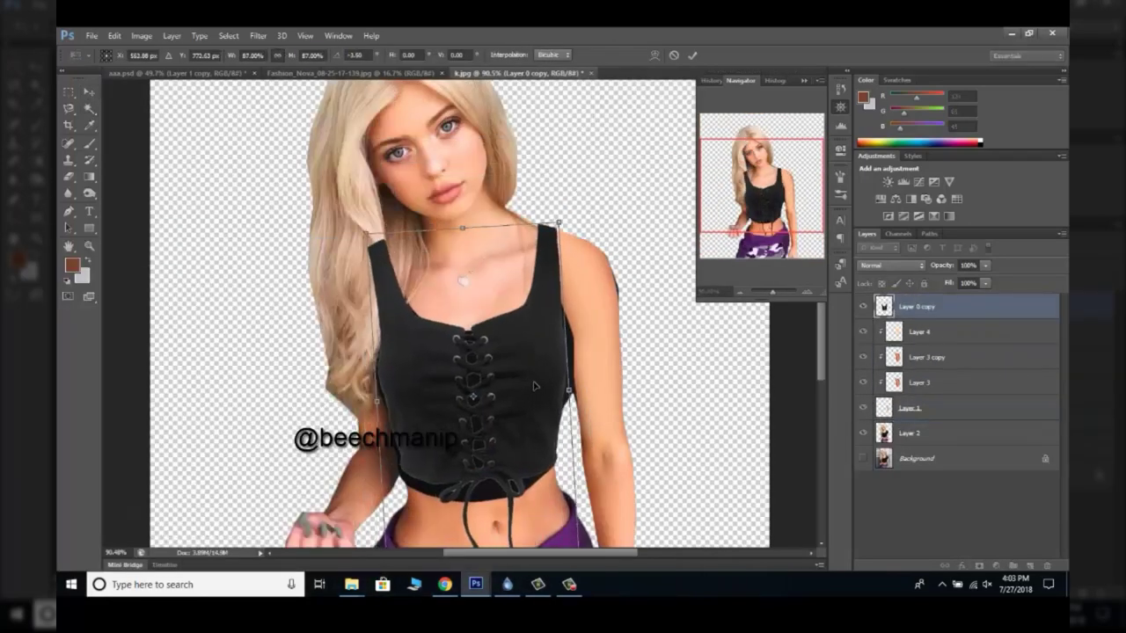
pyautogui.moveTo(534, 385); pyautogui.dragTo(537, 369)
pyautogui.click(693, 55)
pyautogui.hotkey('ctrl', '+')
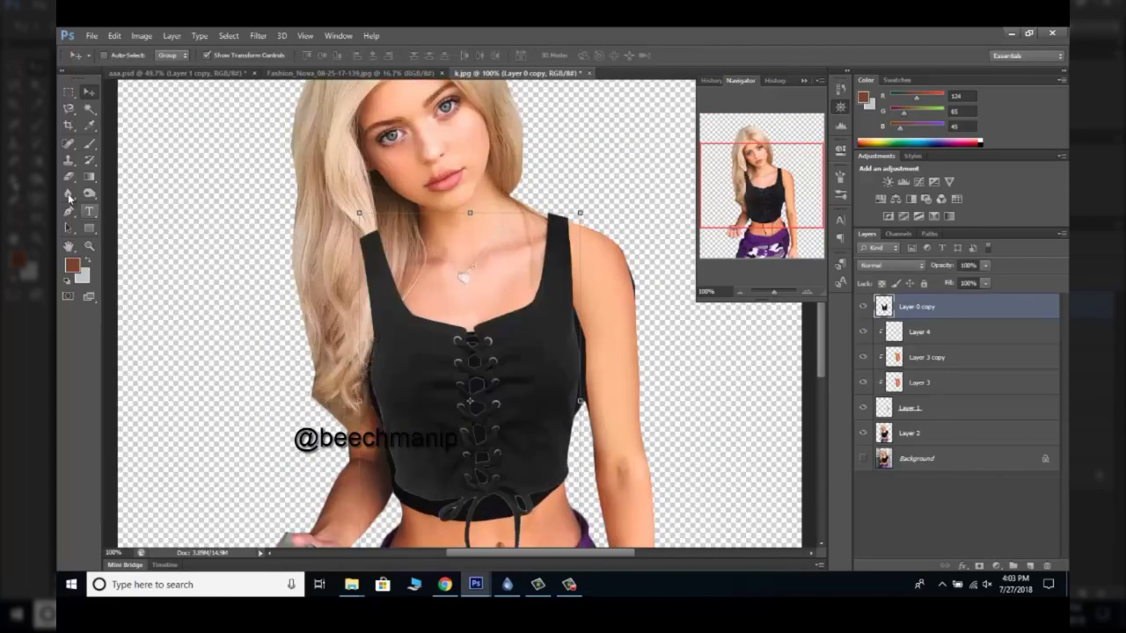
# Widen and warp the top to fit the torso, then add a new layer beneath it.
pyautogui.click(114, 35)
pyautogui.click(140, 73)
pyautogui.click(114, 35)
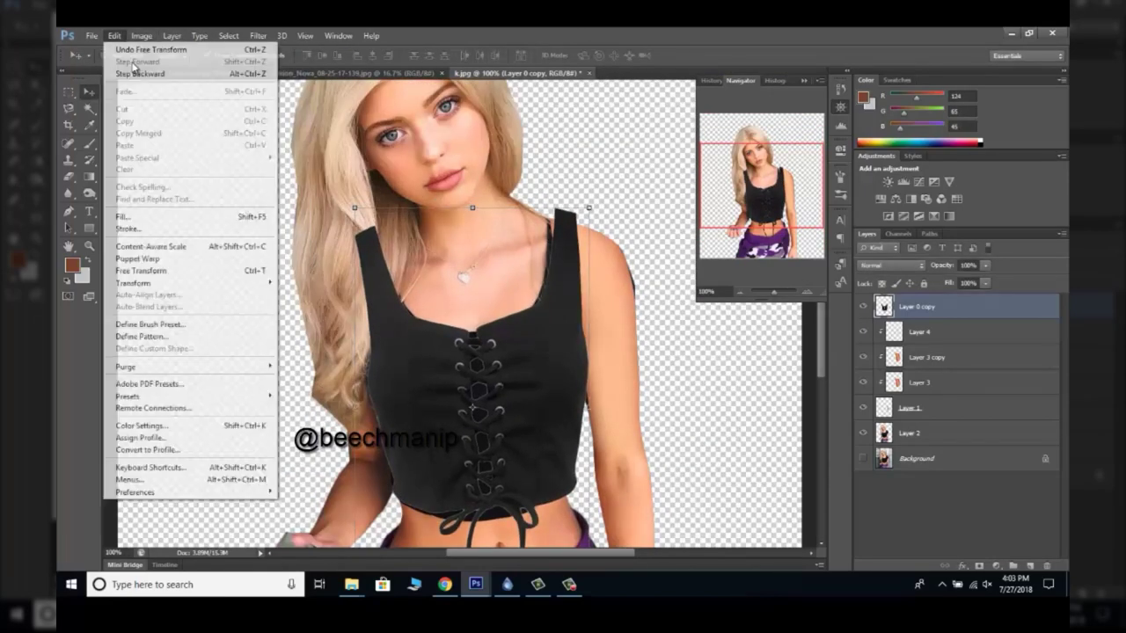
pyautogui.click(299, 365)
pyautogui.scroll(-3, 528, 308)
pyautogui.moveTo(563, 290)
pyautogui.mouseDown()
pyautogui.moveTo(585, 242)
pyautogui.moveTo(576, 248)
pyautogui.mouseUp()
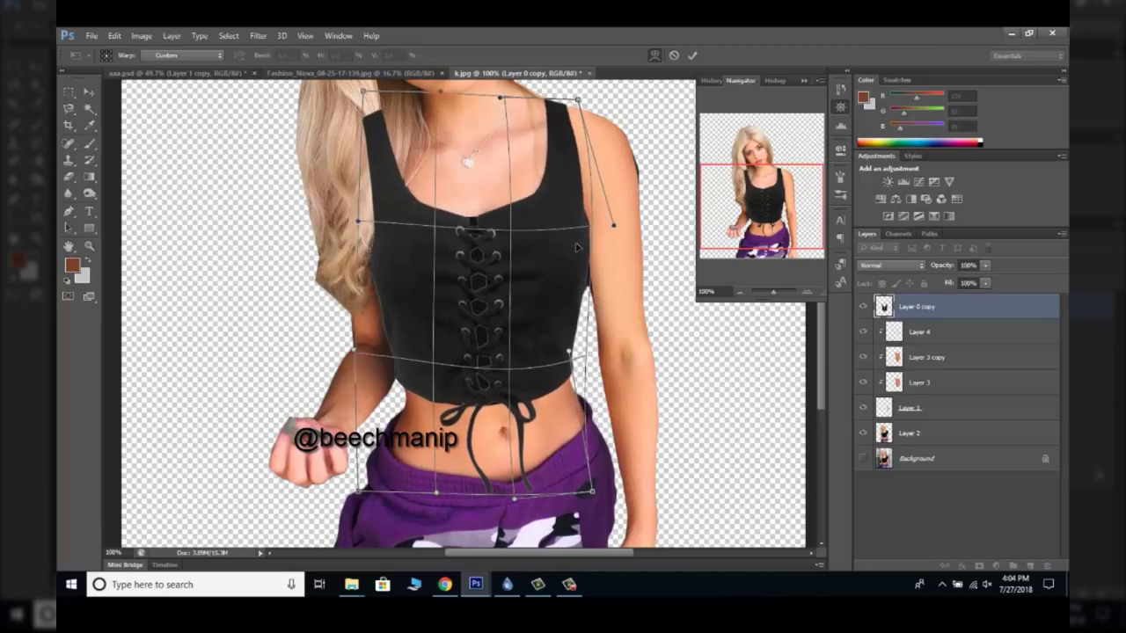
pyautogui.press('Return')
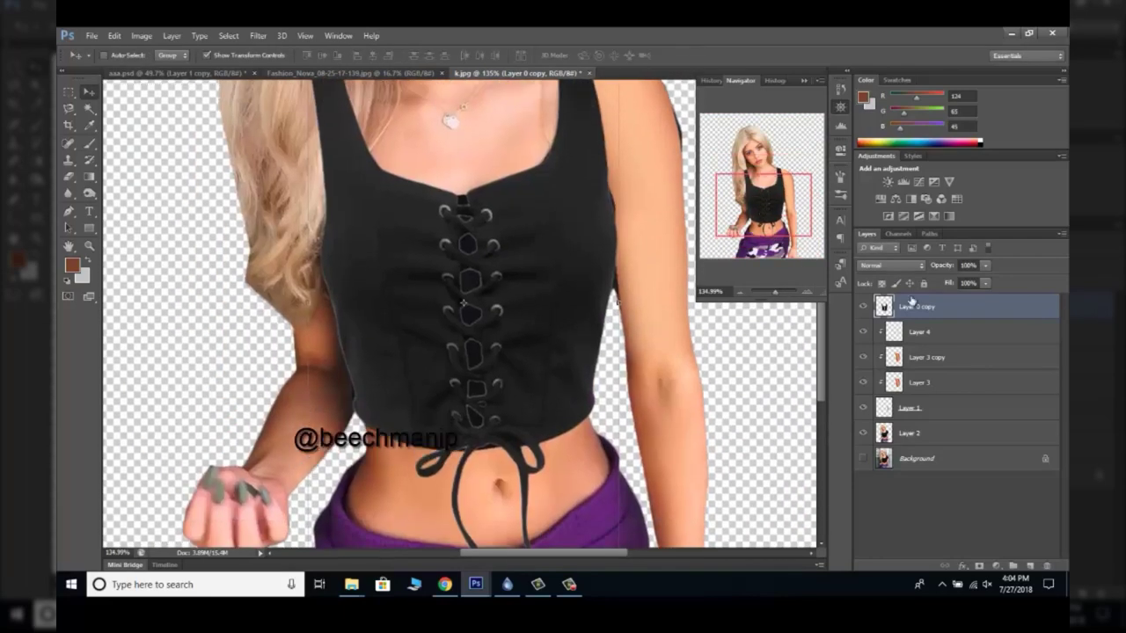
pyautogui.keyDown('ctrl'); pyautogui.click(1029, 565); pyautogui.keyUp('ctrl')
pyautogui.press('b')
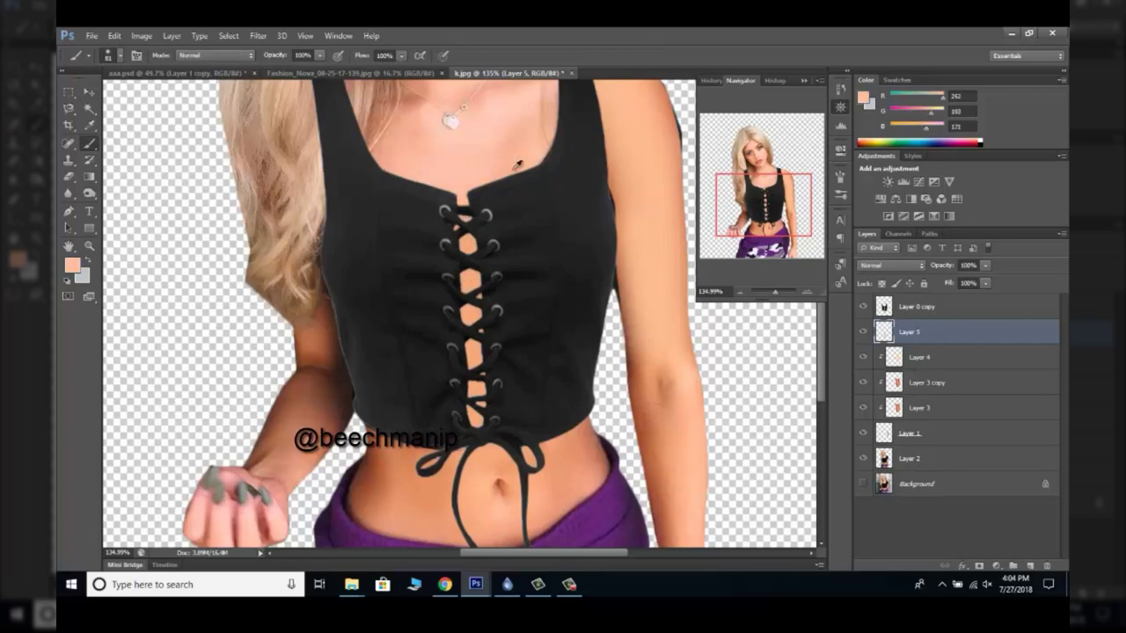
# Enlarge the brush and paint skin tone into the corset's lacing gaps on Layer 5.
pyautogui.scroll(3, 551, 200)
pyautogui.rightClick(551, 201)
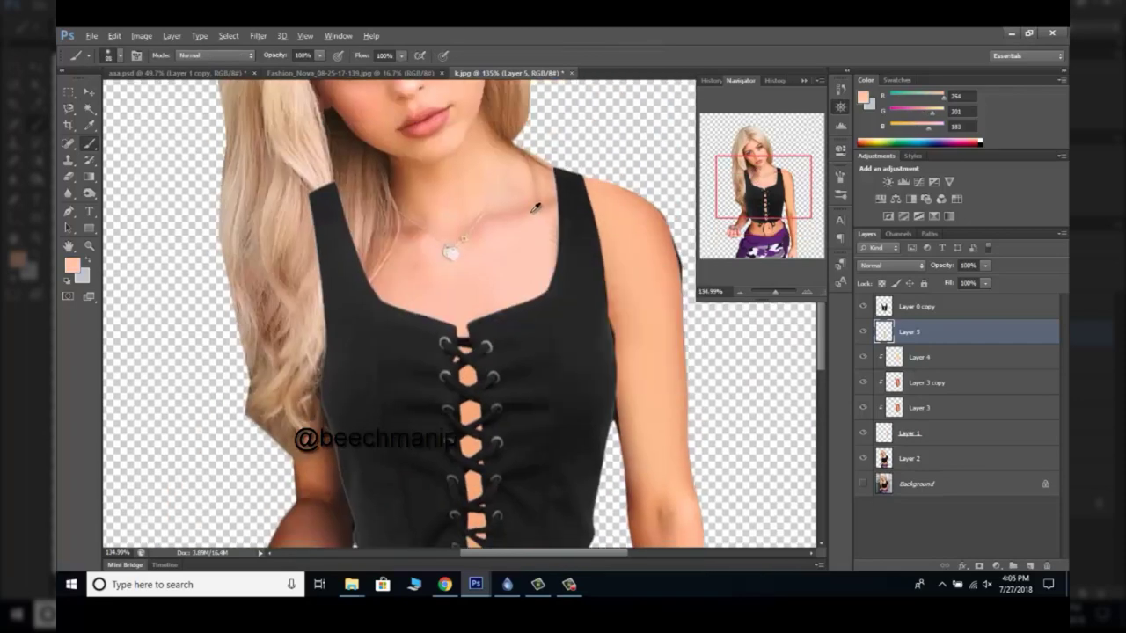
pyautogui.scroll(-5, 440, 396)
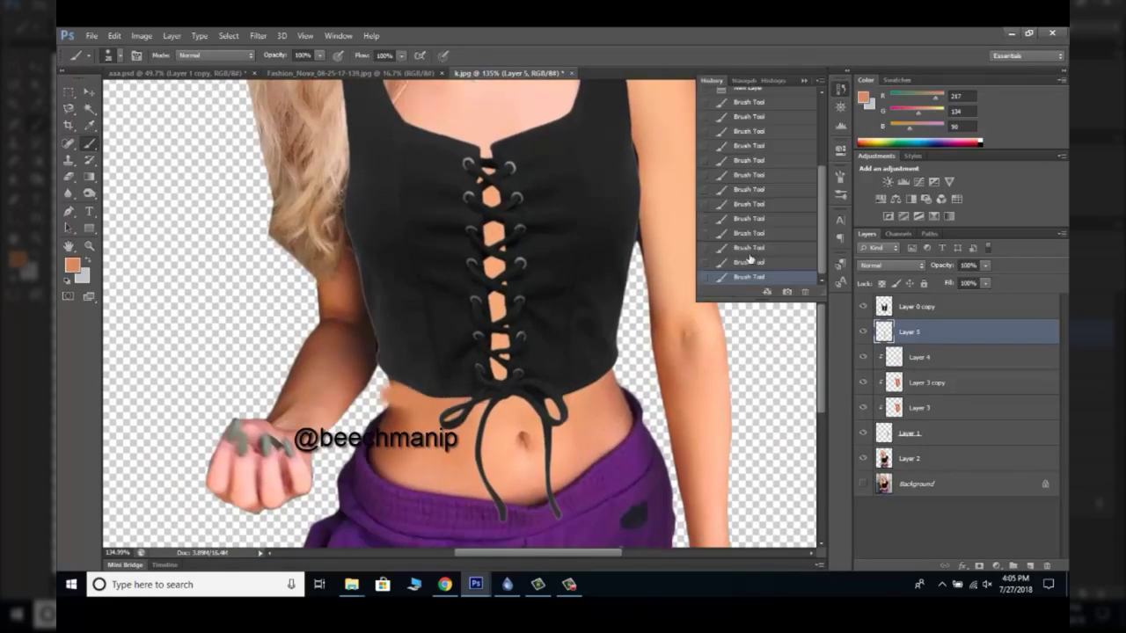
pyautogui.press(']')
pyautogui.press(']')
pyautogui.press(']')
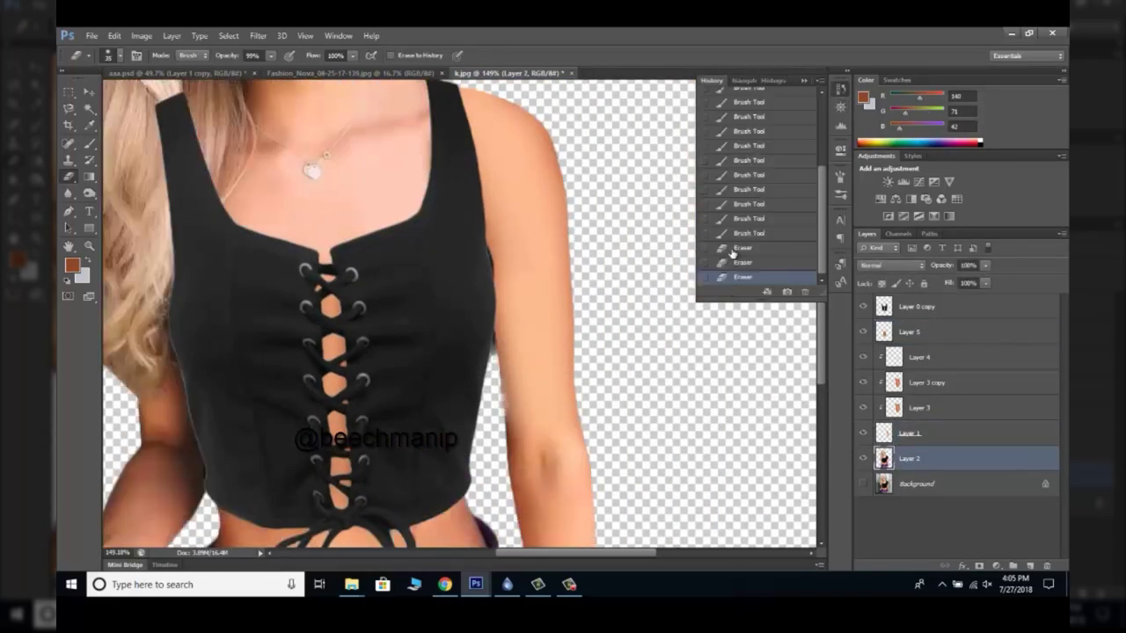
# Restore the later erase steps in History and start warping Layer 1.
pyautogui.click(744, 276)
pyautogui.click(909, 432)
pyautogui.click(257, 35)
pyautogui.click(326, 360)
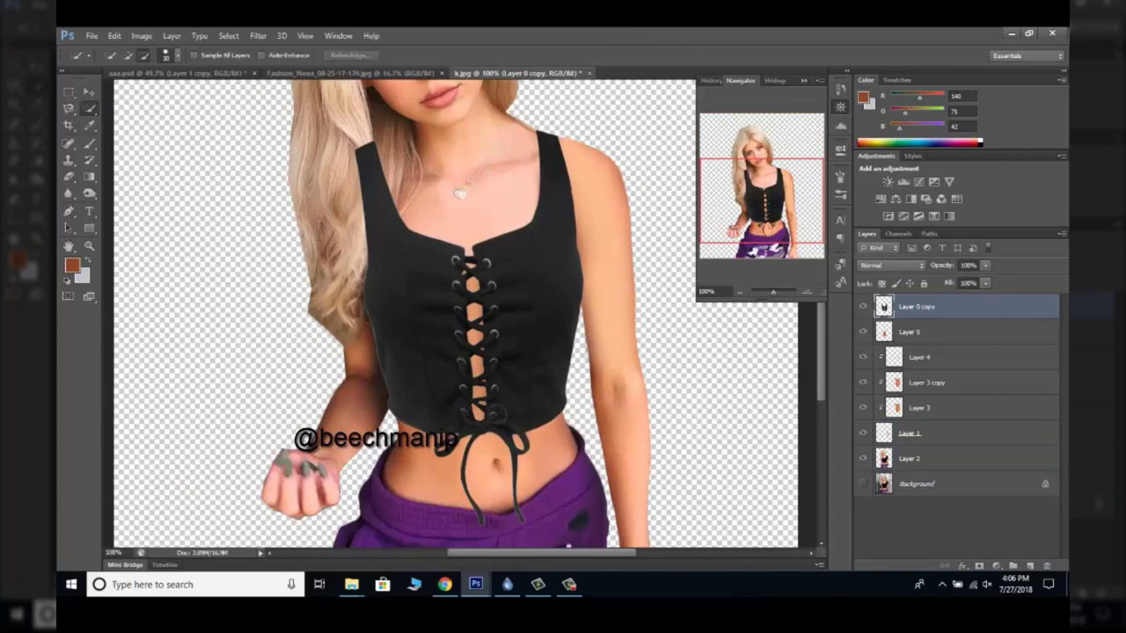
# Refine the top's edges, give Layer 7 a brown 9c7b69 Color Overlay, and warp the body layer.
pyautogui.click(349, 55)
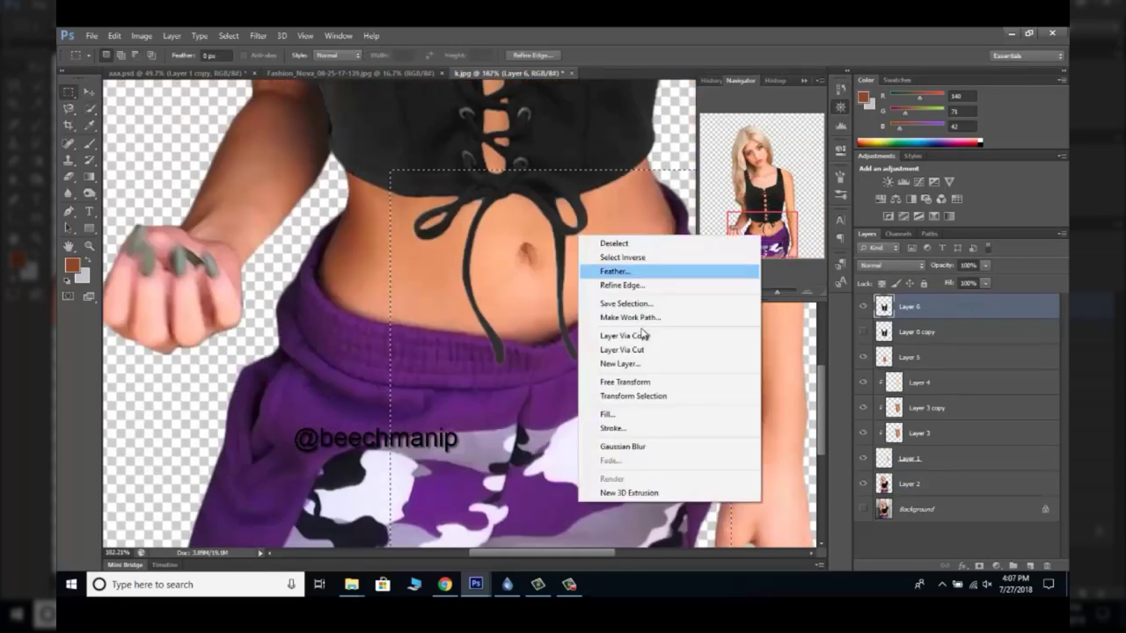
pyautogui.doubleClick(999, 332)
pyautogui.click(691, 289)
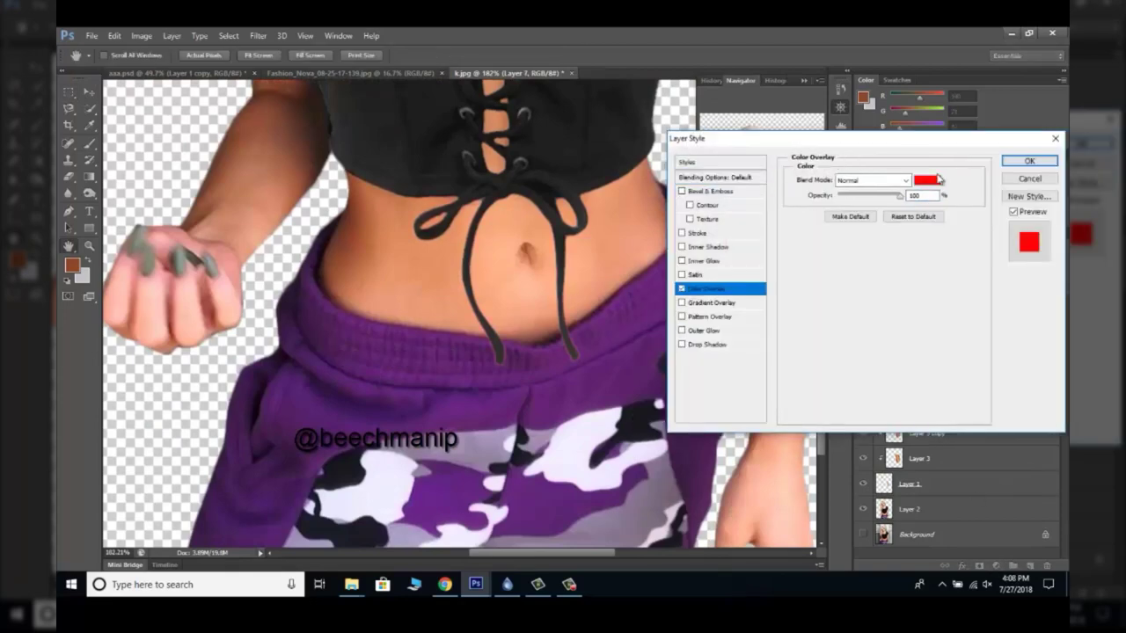
pyautogui.click(927, 179)
pyautogui.click(743, 132)
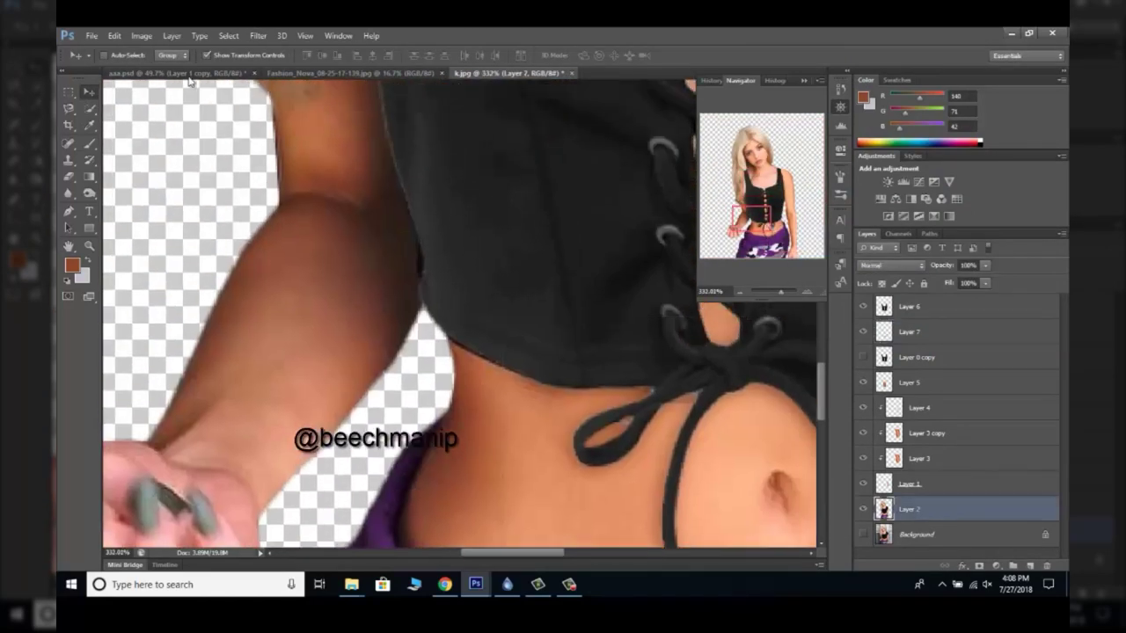
pyautogui.click(115, 35)
pyautogui.click(307, 369)
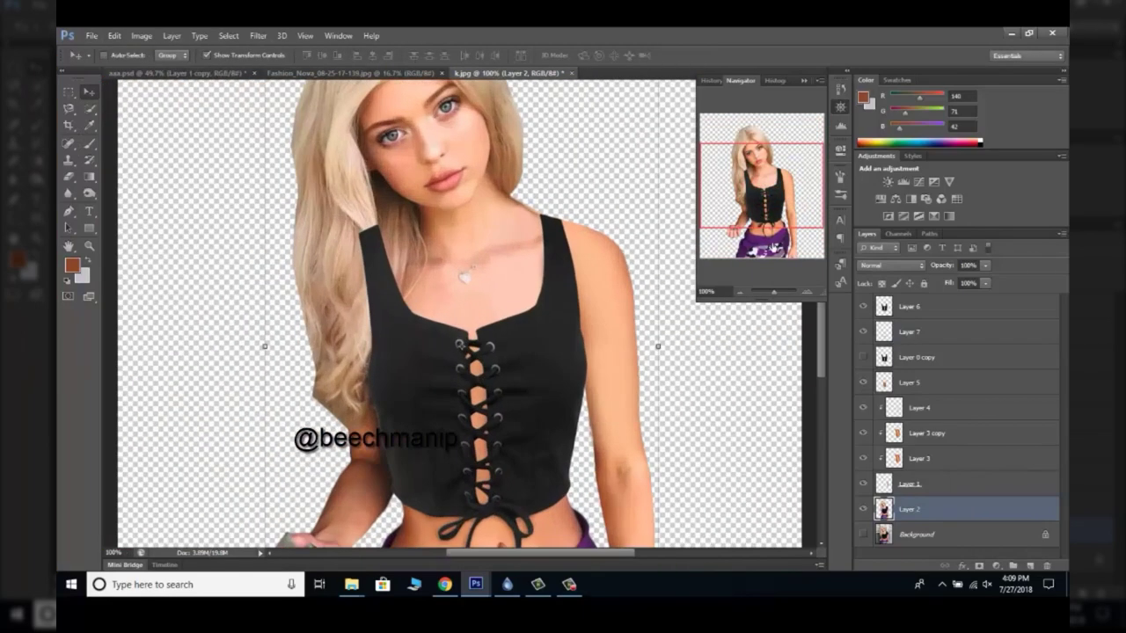
# Add a layer mask to Layer 6, paint on it with a soft brush, and set shading to 77%.
pyautogui.click(977, 565)
pyautogui.press('b')
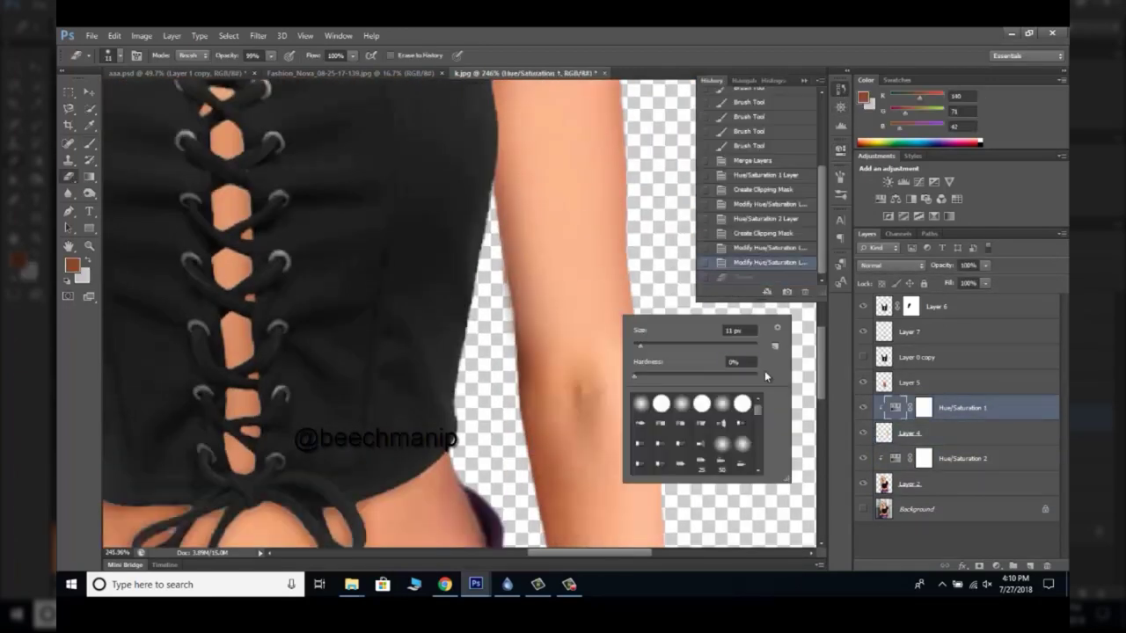
pyautogui.rightClick(491, 314)
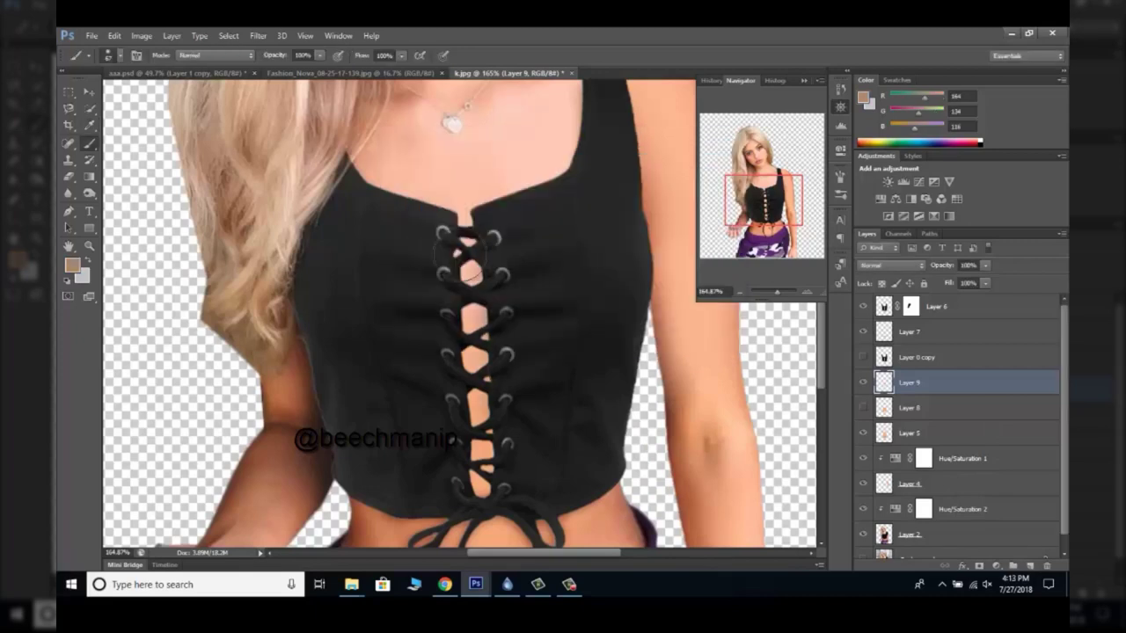
pyautogui.rightClick(555, 385)
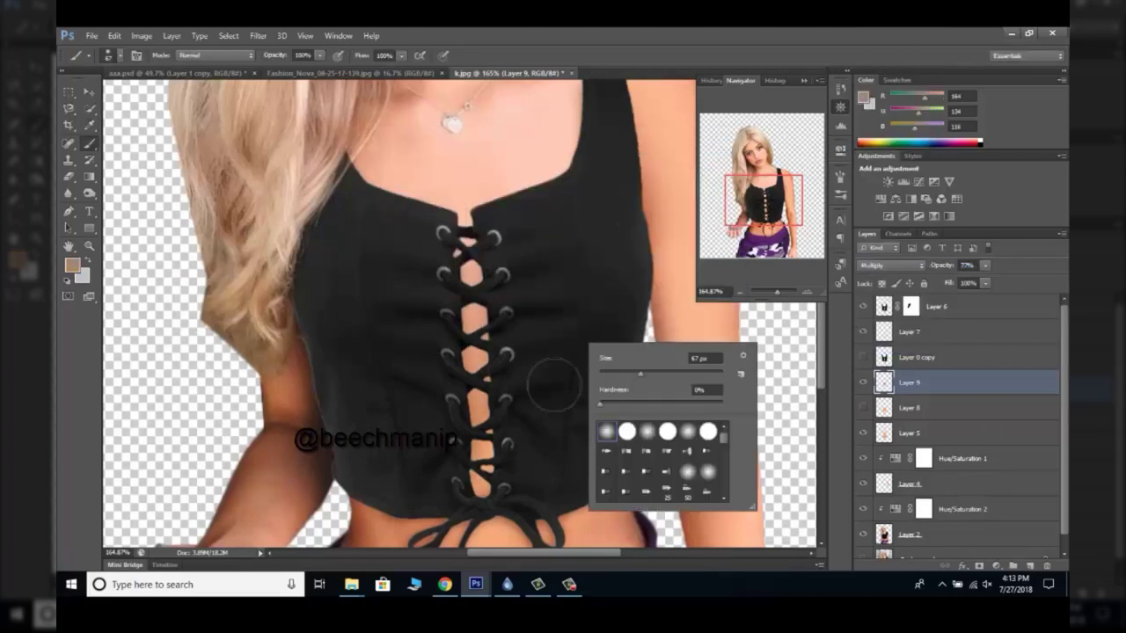
pyautogui.press('Escape')
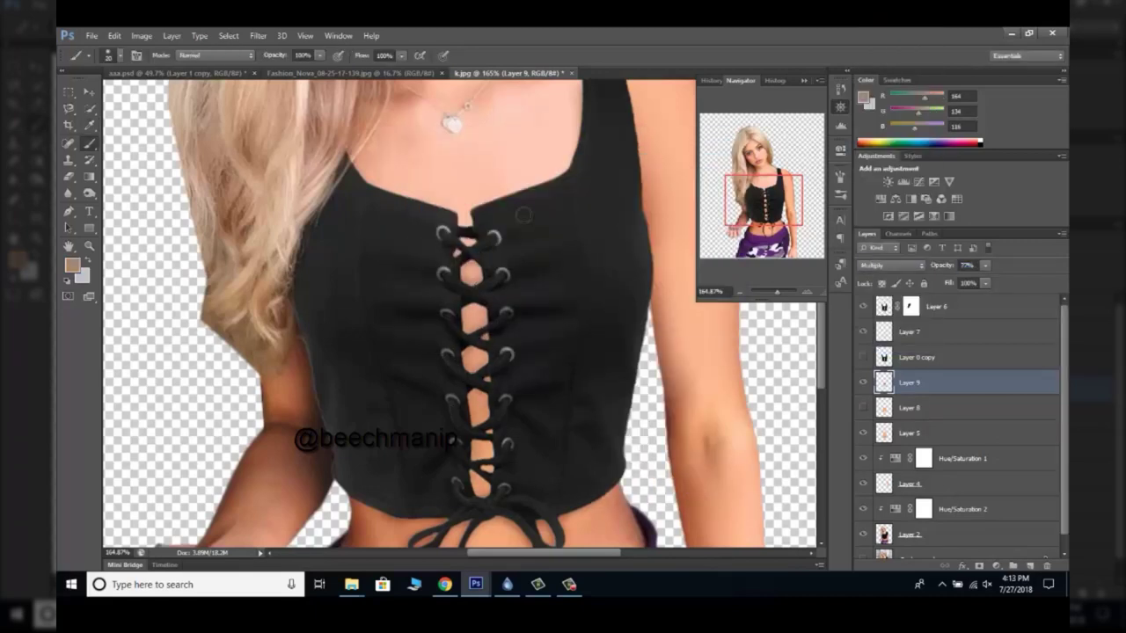
pyautogui.scroll(-4, 523, 215)
pyautogui.scroll(1, 524, 215)
# In the cargo pants photo, trace the olive pants with the Magnetic Lasso.
pyautogui.hotkey('ctrl', 'shift', 'Tab')
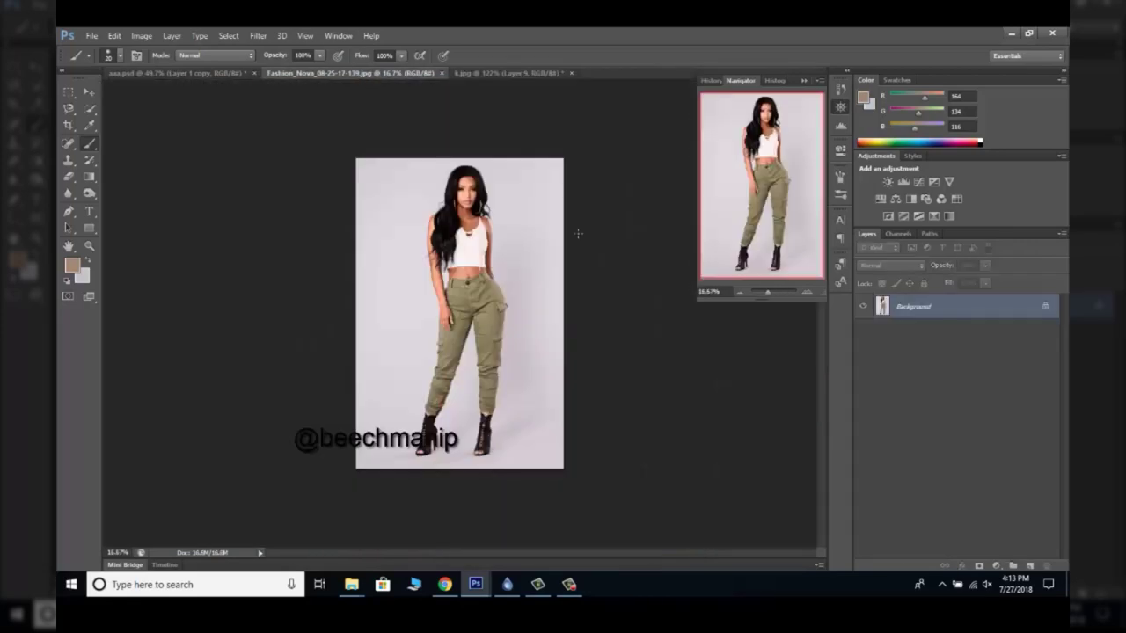
pyautogui.scroll(5, 457, 264)
pyautogui.scroll(-1, 457, 264)
pyautogui.press('l')
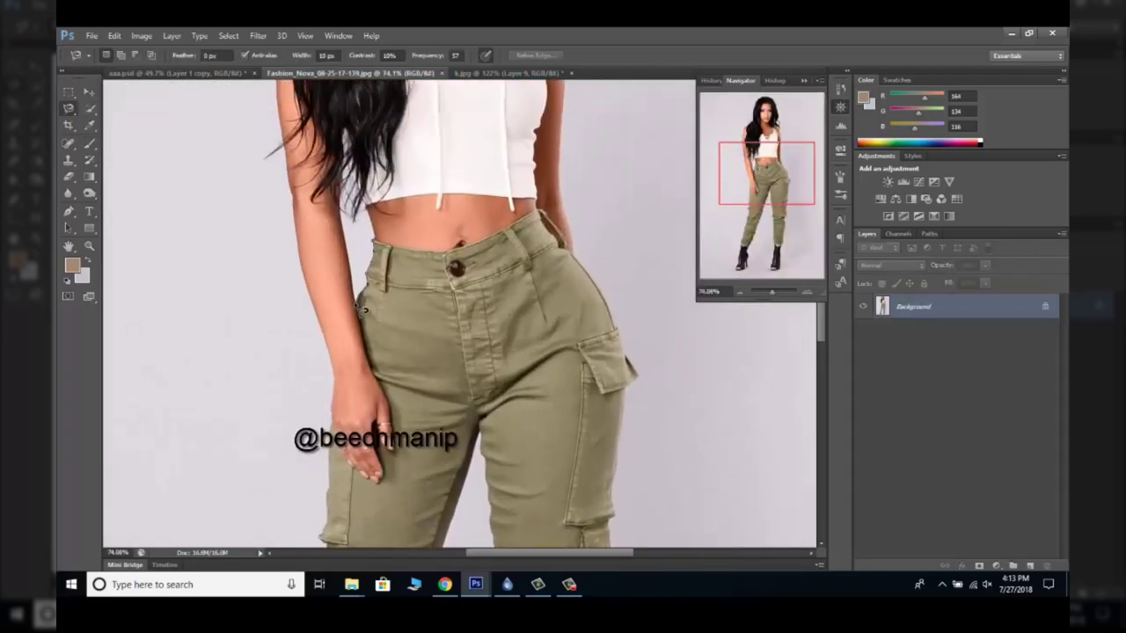
pyautogui.scroll(-3, 332, 501)
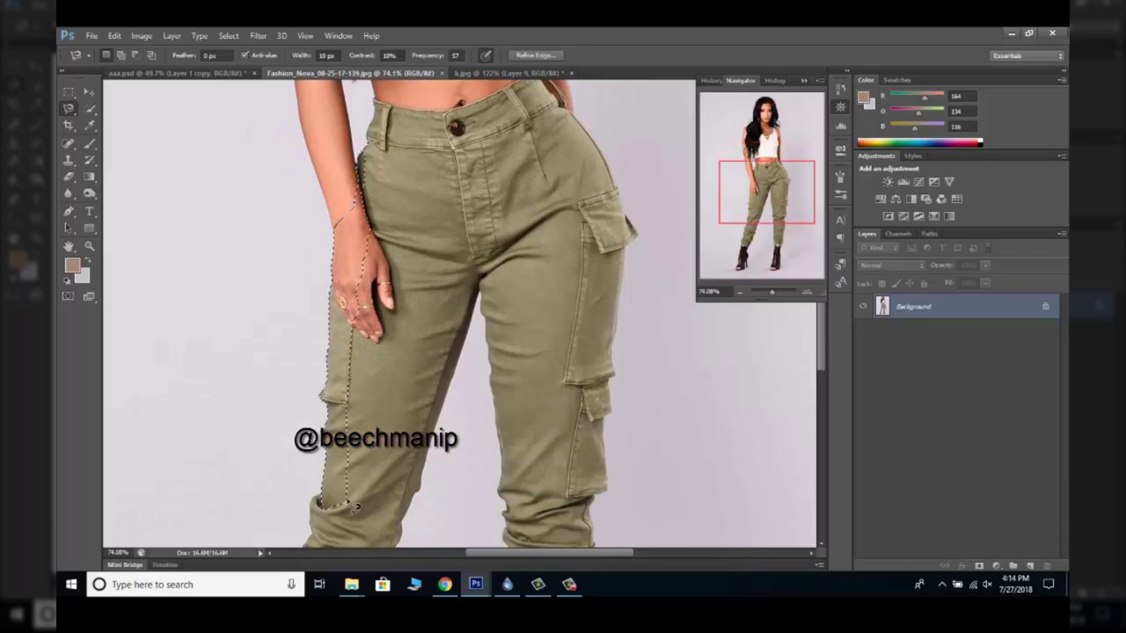
pyautogui.scroll(-2, 356, 505)
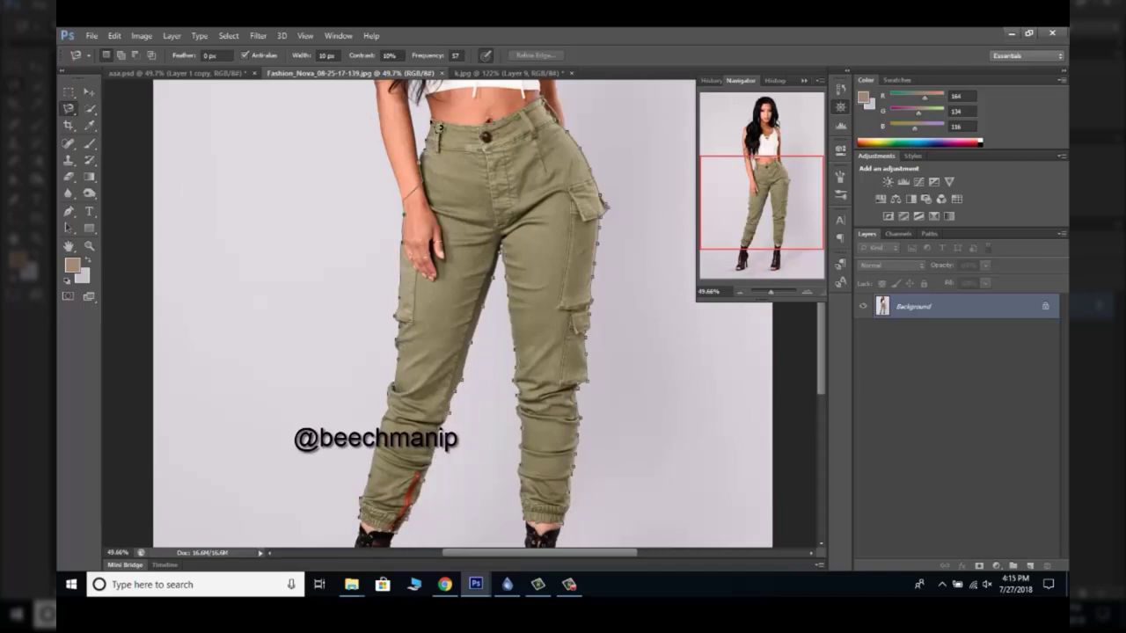
# Add to the pants selection with Quick Selection and open Refine Edge.
pyautogui.press('w')
pyautogui.rightClick(553, 67)
pyautogui.press('Escape')
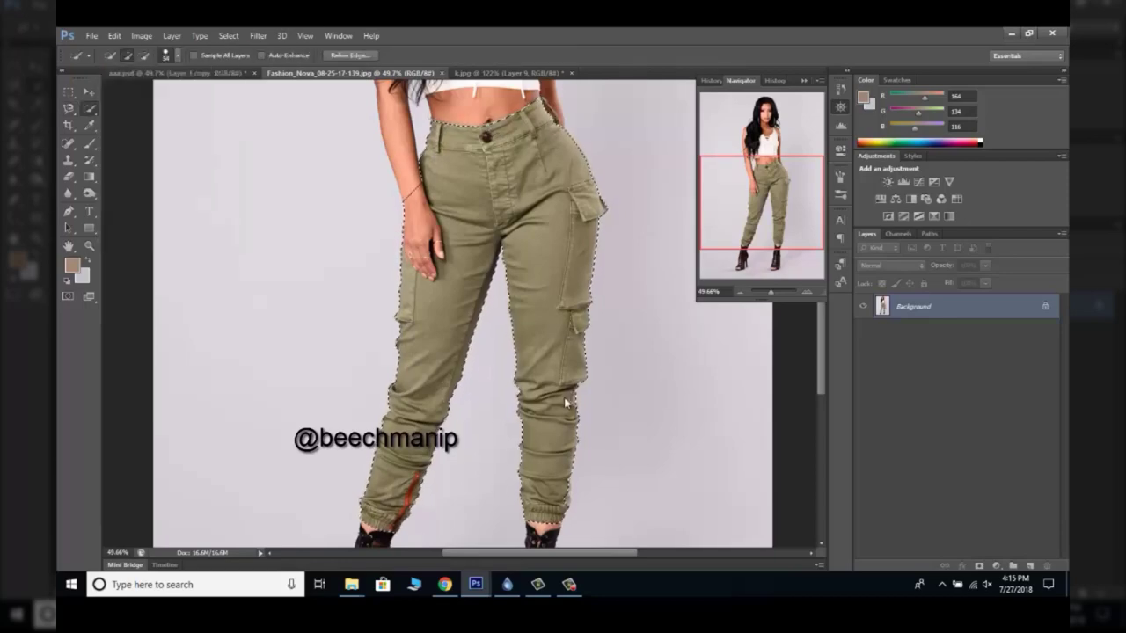
pyautogui.hotkey('ctrl', 'alt', 'r')
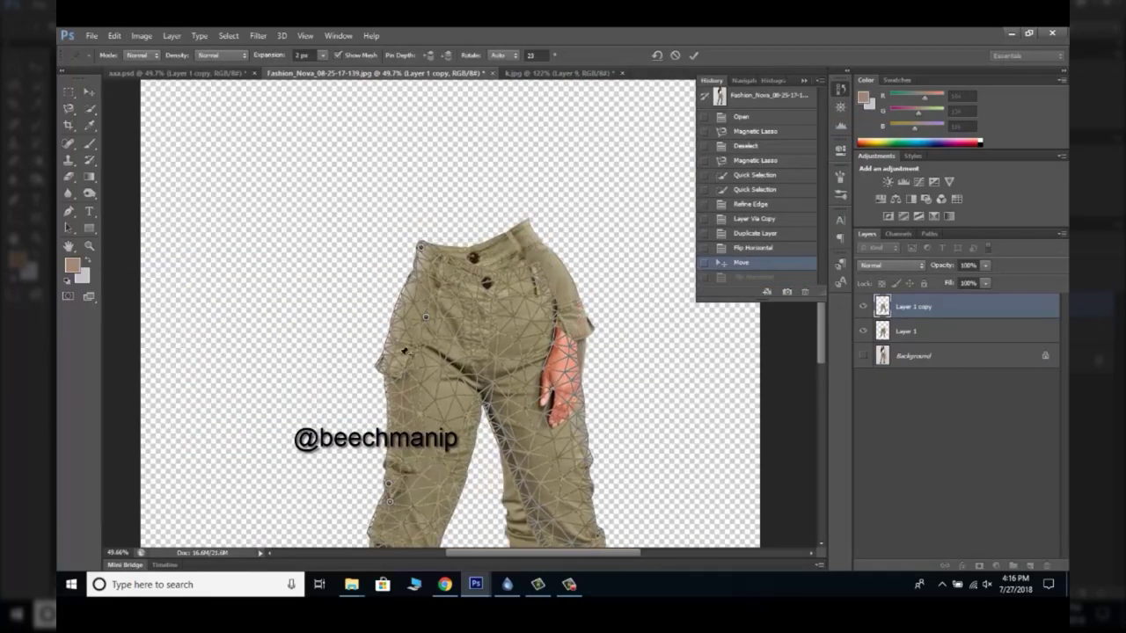
# Commit the warp on the flipped pants copy and clip it to the pants layer.
pyautogui.press('Return')
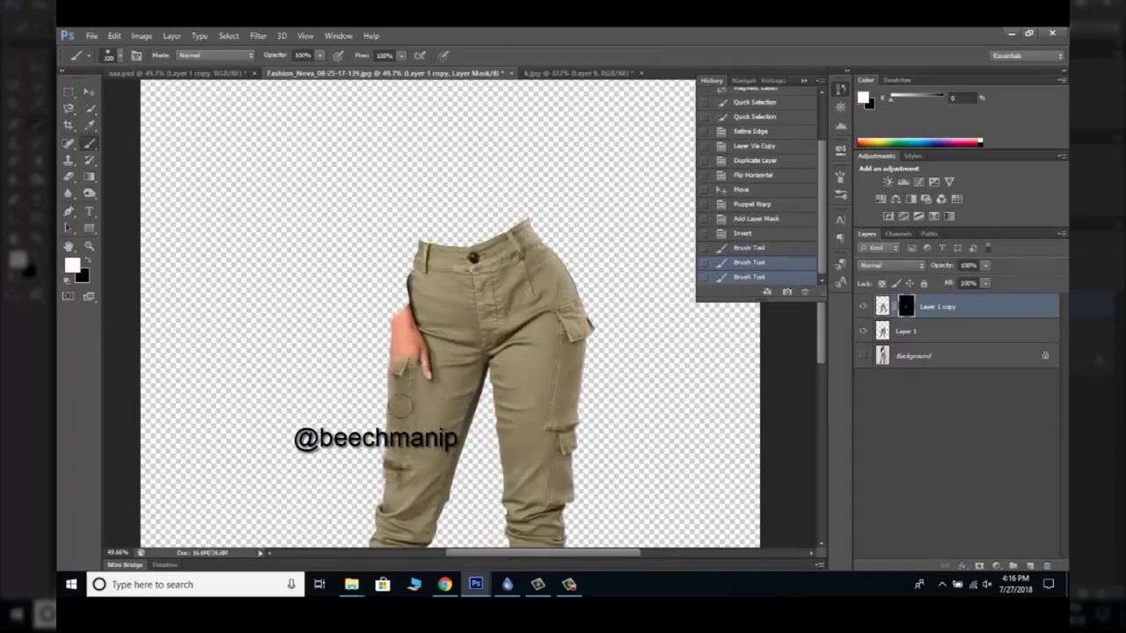
pyautogui.hotkey('ctrl', 'alt', 'g')
# Duplicate the masked pants copy as Layer 1 copy 2 and release its clipping mask.
pyautogui.hotkey('ctrl', 'alt', 'j')
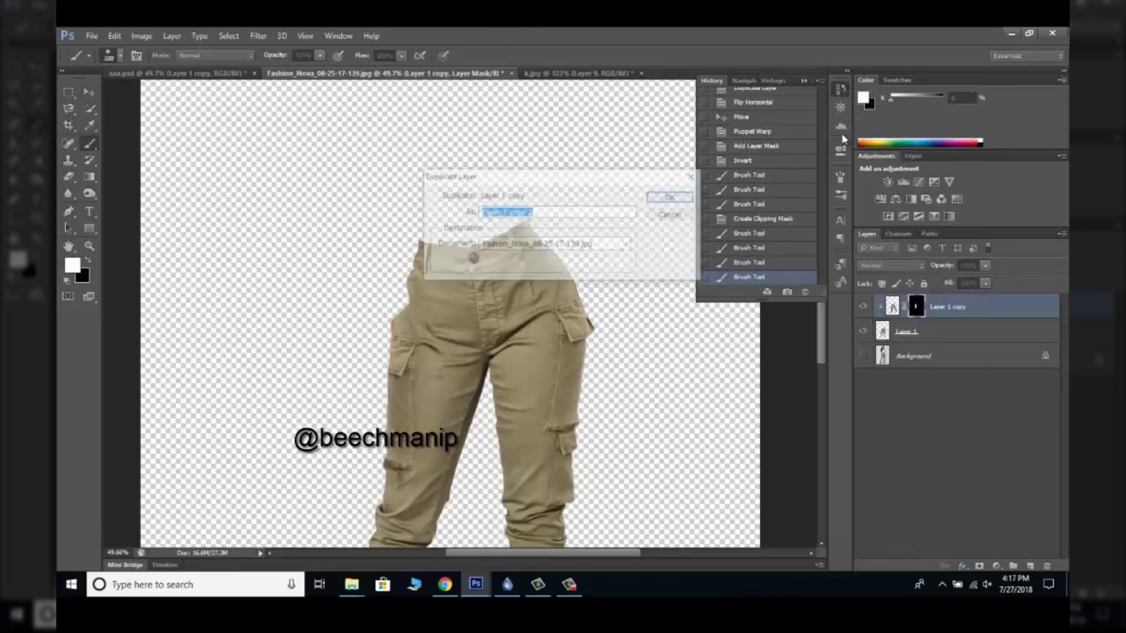
pyautogui.press('Return')
pyautogui.hotkey('ctrl', 'alt', 'g')
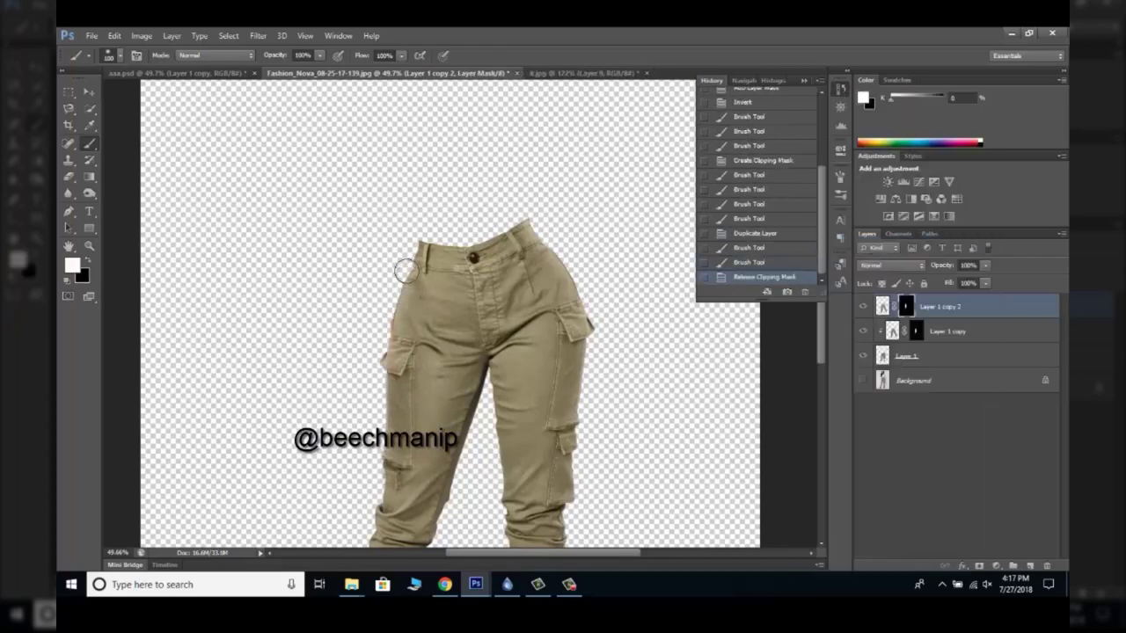
pyautogui.click(840, 107)
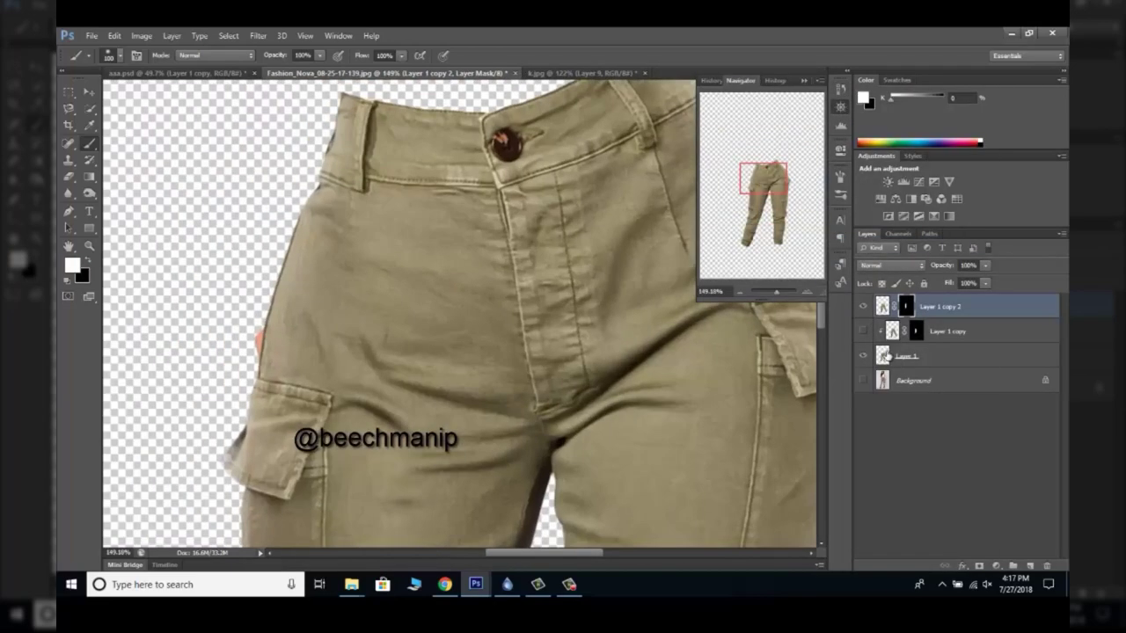
# Hide the knee fold beside the pocket on Layer 1 copy 2 with a resized brush.
pyautogui.press('e')
pyautogui.click(906, 355)
pyautogui.click(906, 307)
pyautogui.scroll(-5, 304, 264)
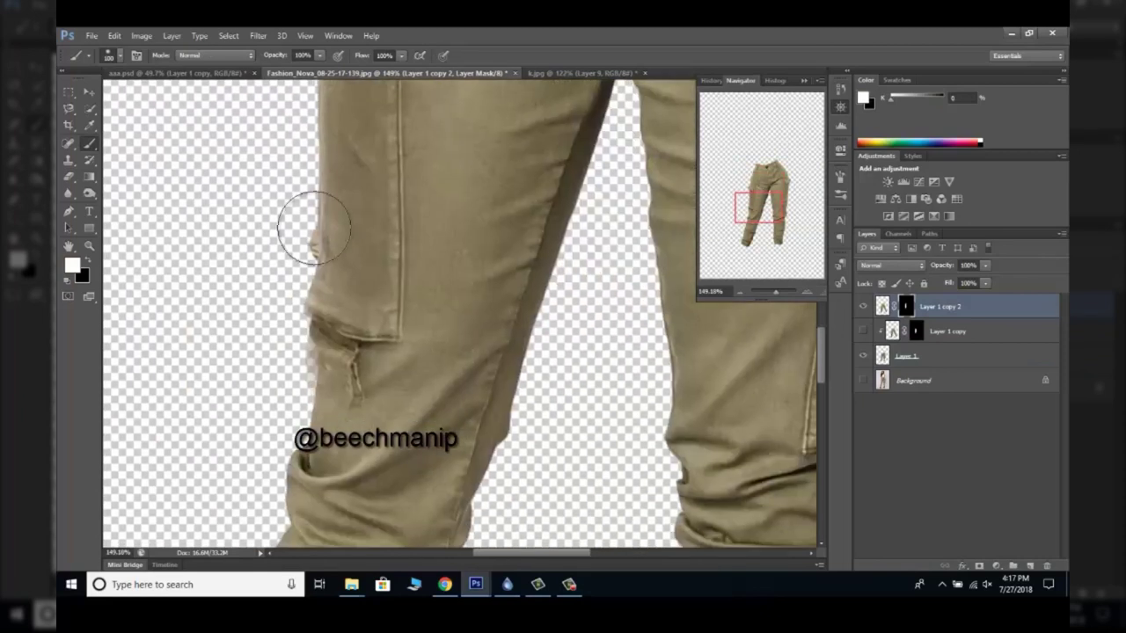
pyautogui.moveTo(321, 391); pyautogui.dragTo(339, 414)
pyautogui.press('x')
pyautogui.rightClick(365, 401)
pyautogui.press('Escape')
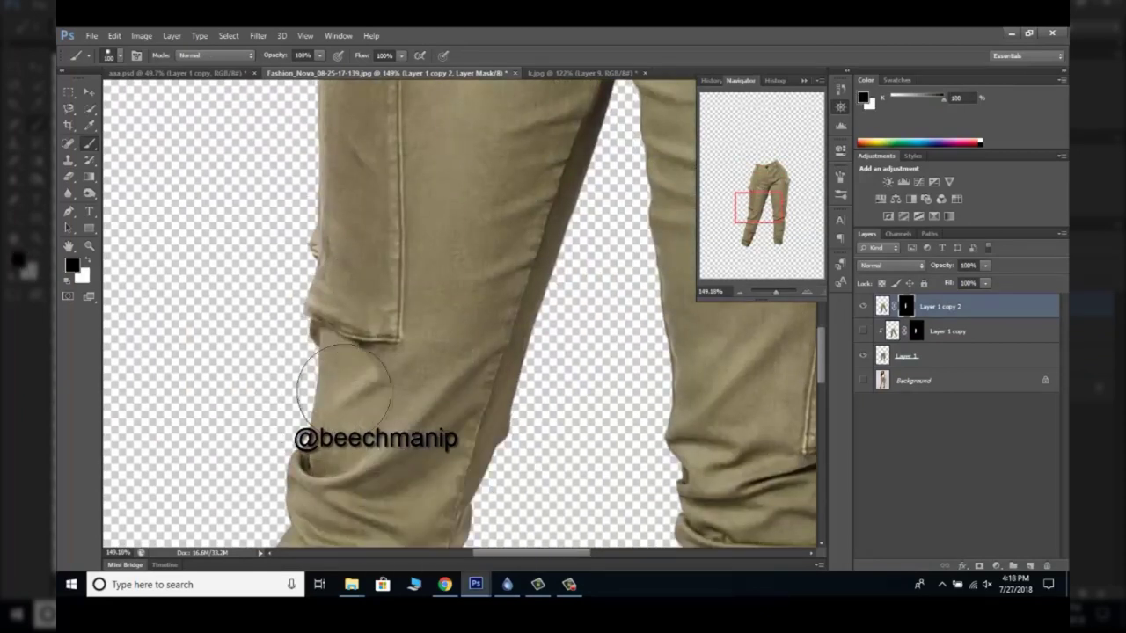
pyautogui.moveTo(729, 167); pyautogui.dragTo(742, 180)
# Erase edges on Layer 1, then target Layer 1 copy 2's mask with default brush colours.
pyautogui.click(840, 88)
pyautogui.keyDown('alt'); pyautogui.click(296, 364); pyautogui.keyUp('alt')
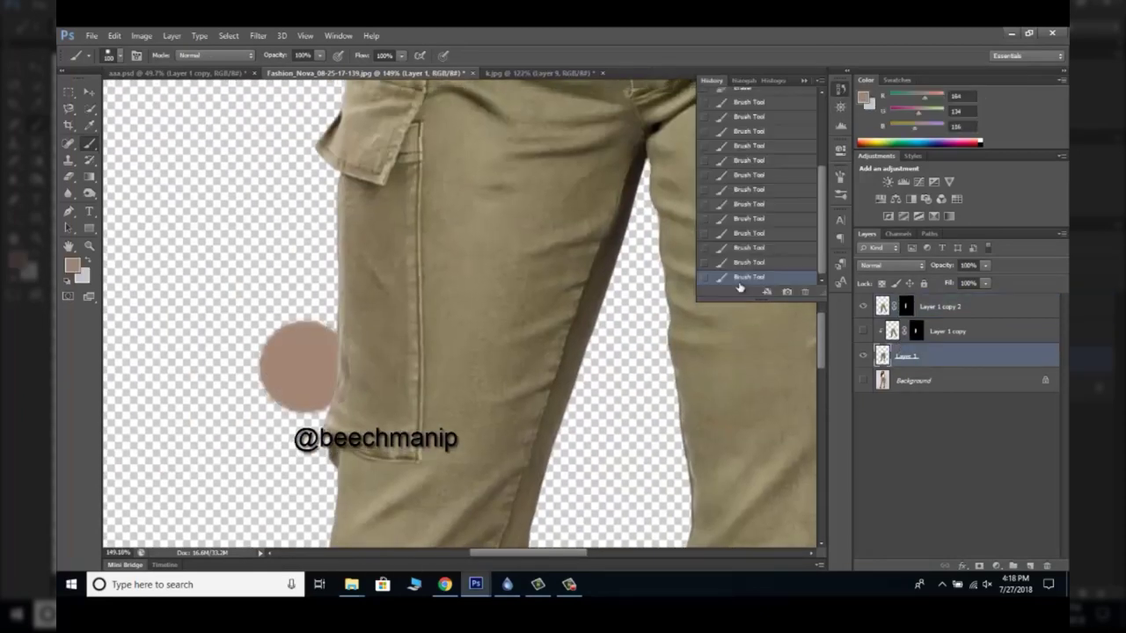
pyautogui.press('e')
pyautogui.click(906, 306)
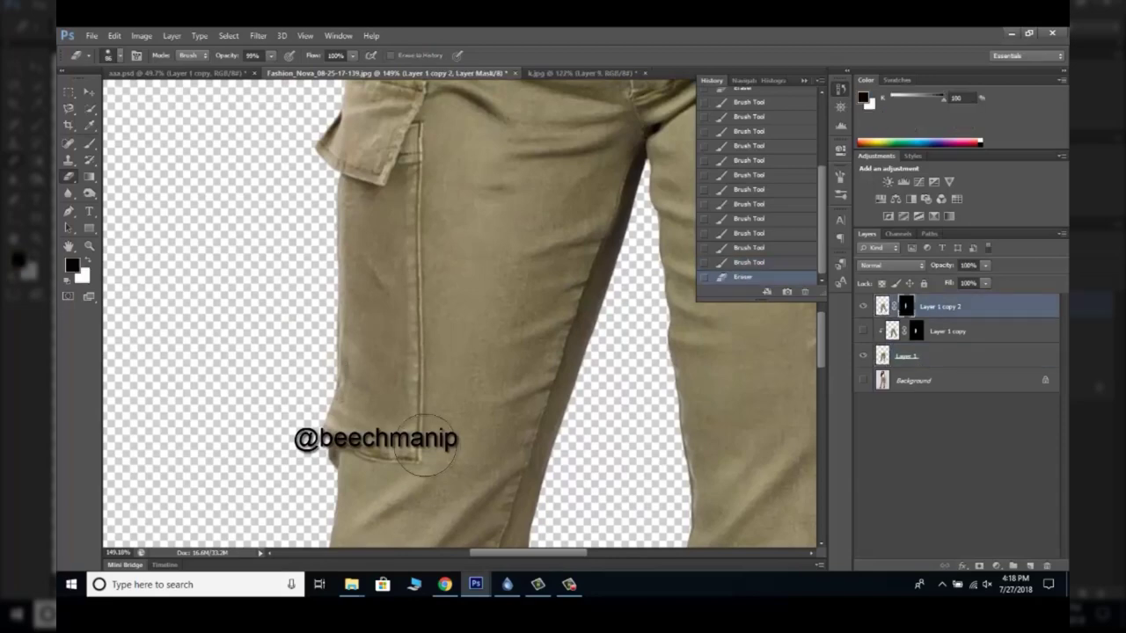
pyautogui.press('b')
pyautogui.press('d')
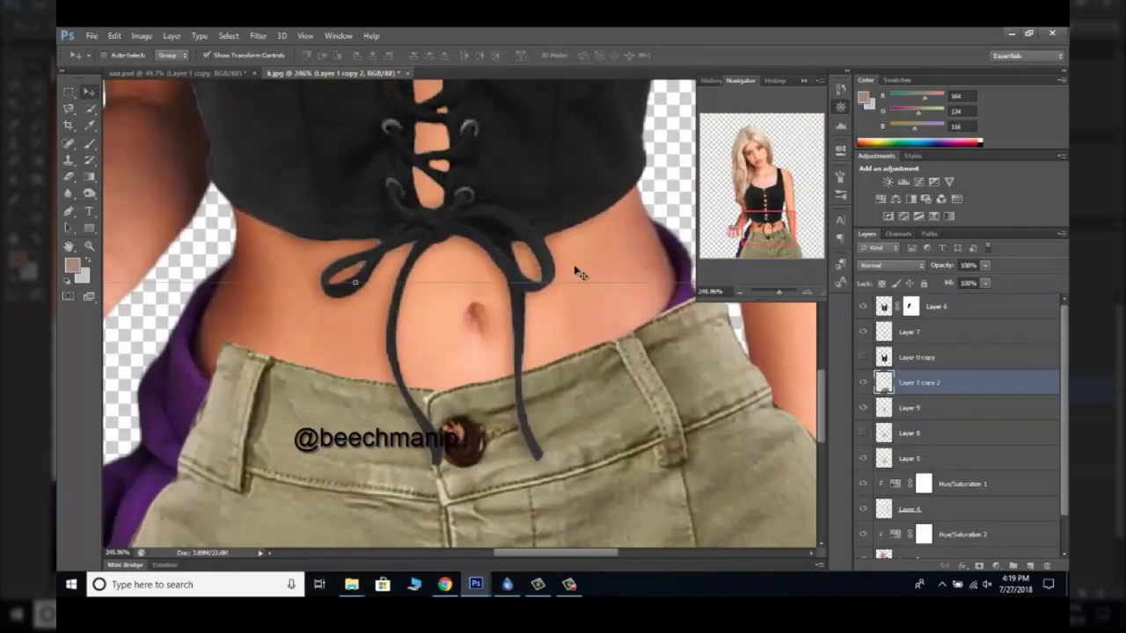
# Scale and rotate the olive pants to fit the model's waist.
pyautogui.hotkey('ctrl', 't')
pyautogui.moveTo(578, 273); pyautogui.dragTo(603, 269)
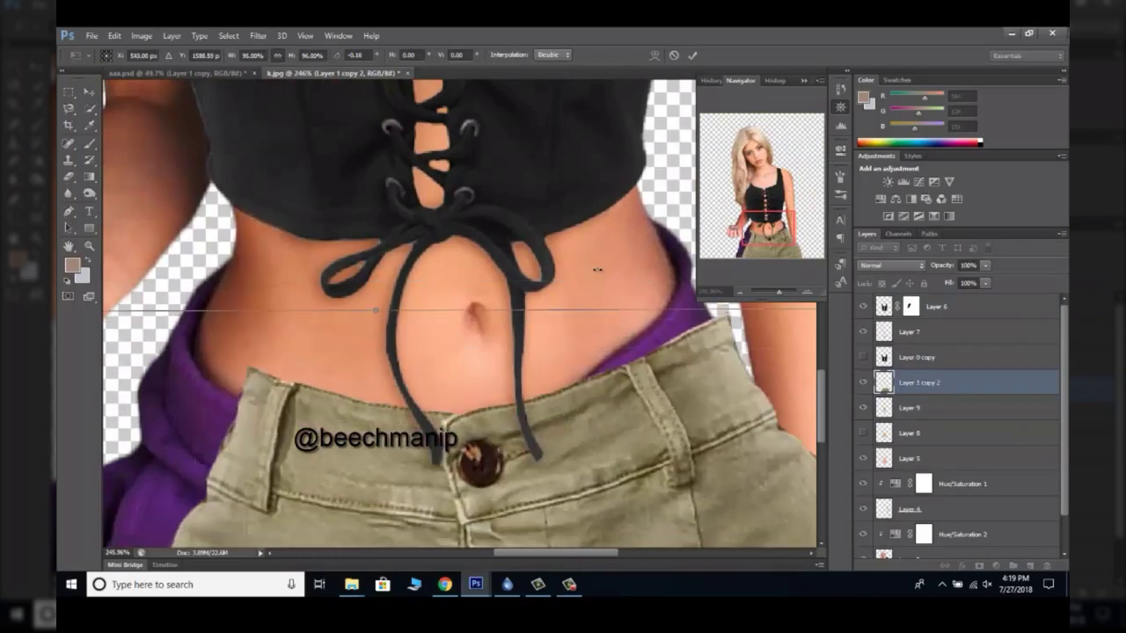
pyautogui.hotkey('ctrl', '1')
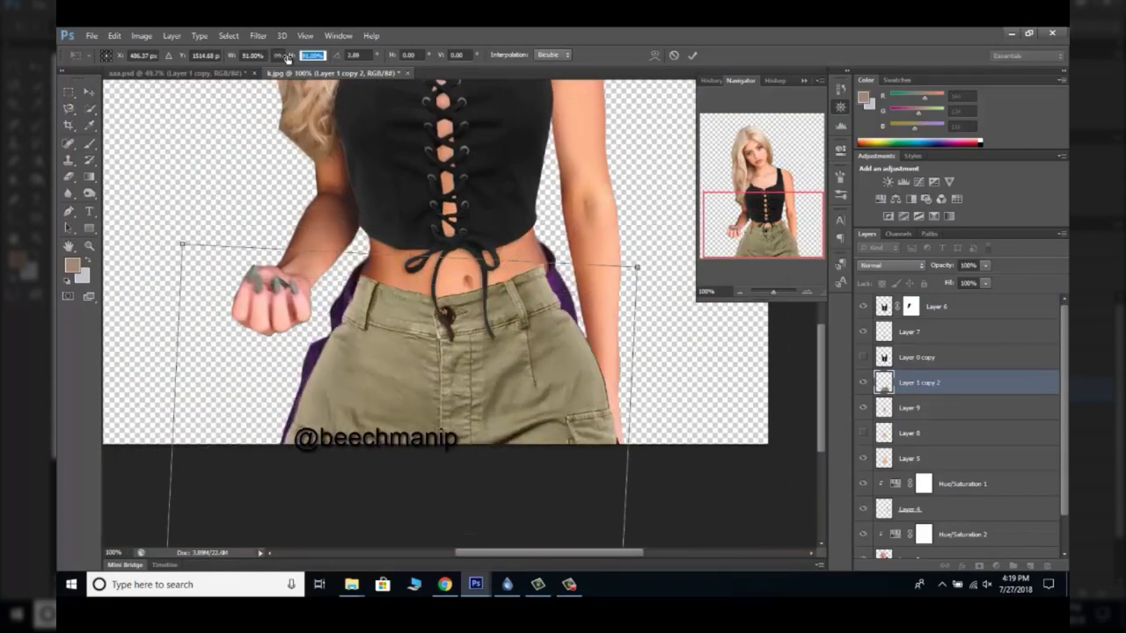
pyautogui.press('Return')
pyautogui.click(141, 35)
# Puppet warp the pants with pins at the waist, hips, fly and right pocket.
pyautogui.click(150, 252)
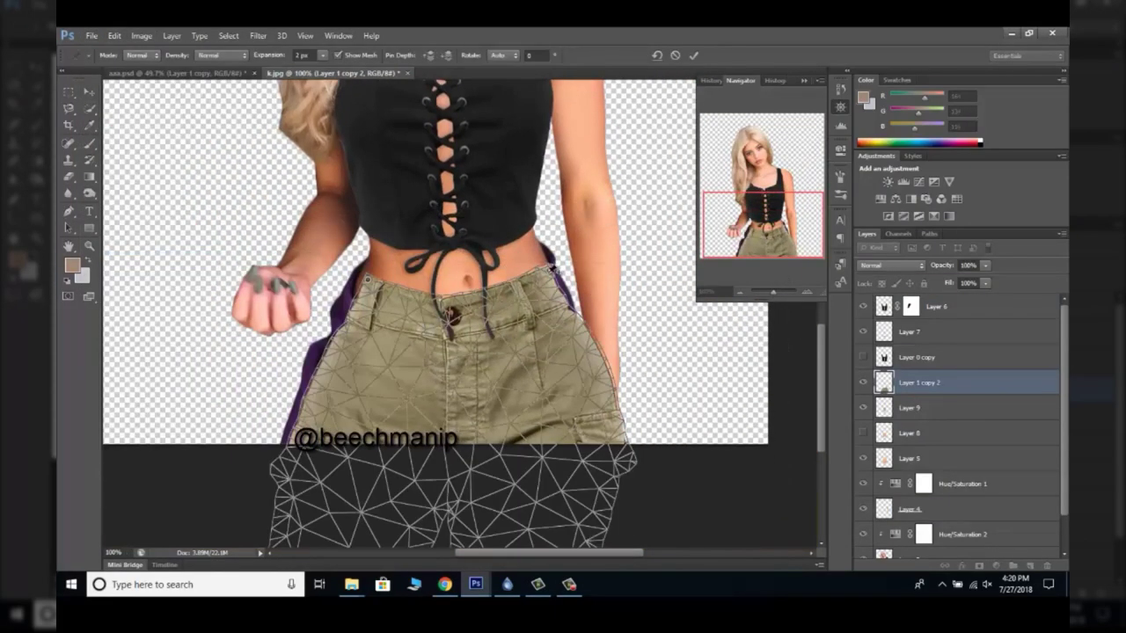
pyautogui.click(362, 262)
pyautogui.click(546, 256)
pyautogui.click(339, 344)
pyautogui.click(455, 328)
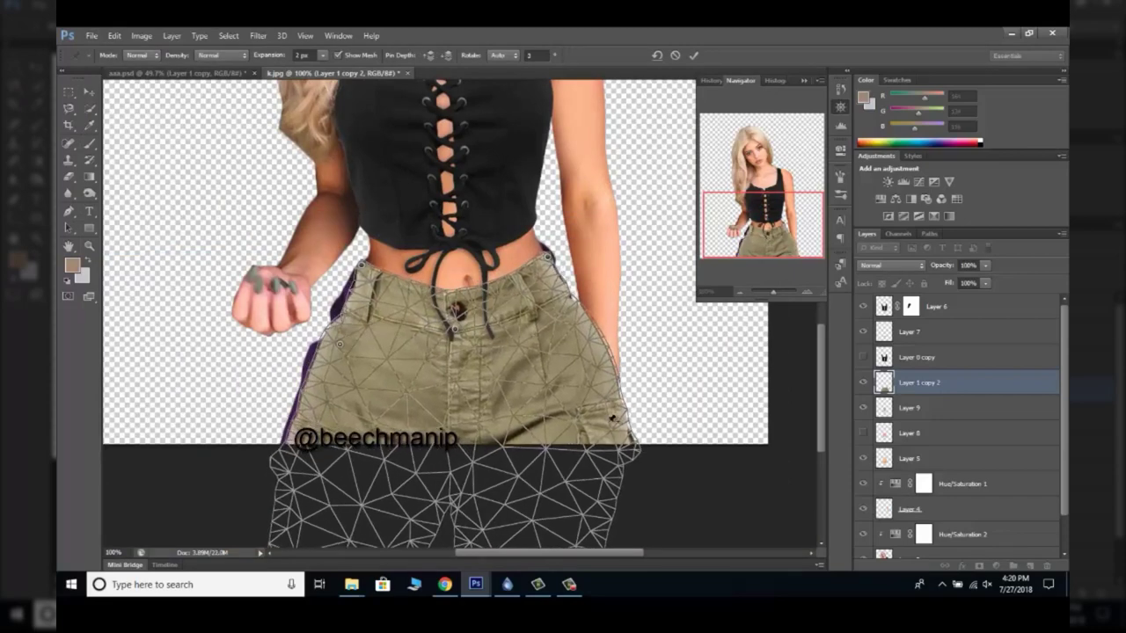
pyautogui.click(585, 333)
pyautogui.click(583, 425)
pyautogui.press('Return')
# Start a free-form warp and resize the eraser around the waist and hip area.
pyautogui.click(114, 35)
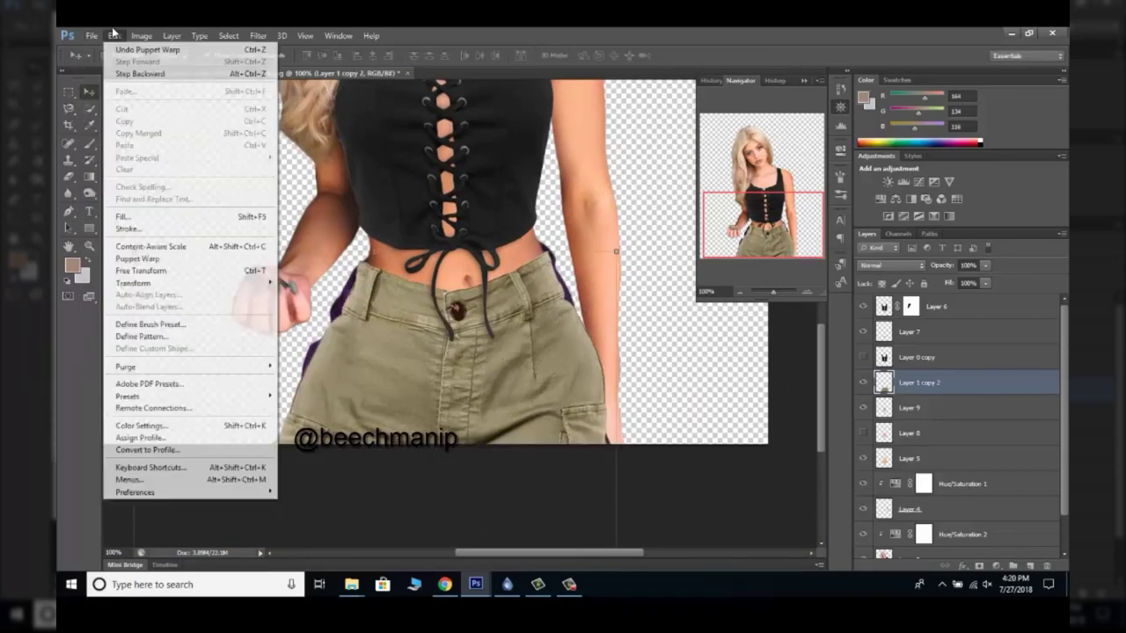
pyautogui.click(317, 376)
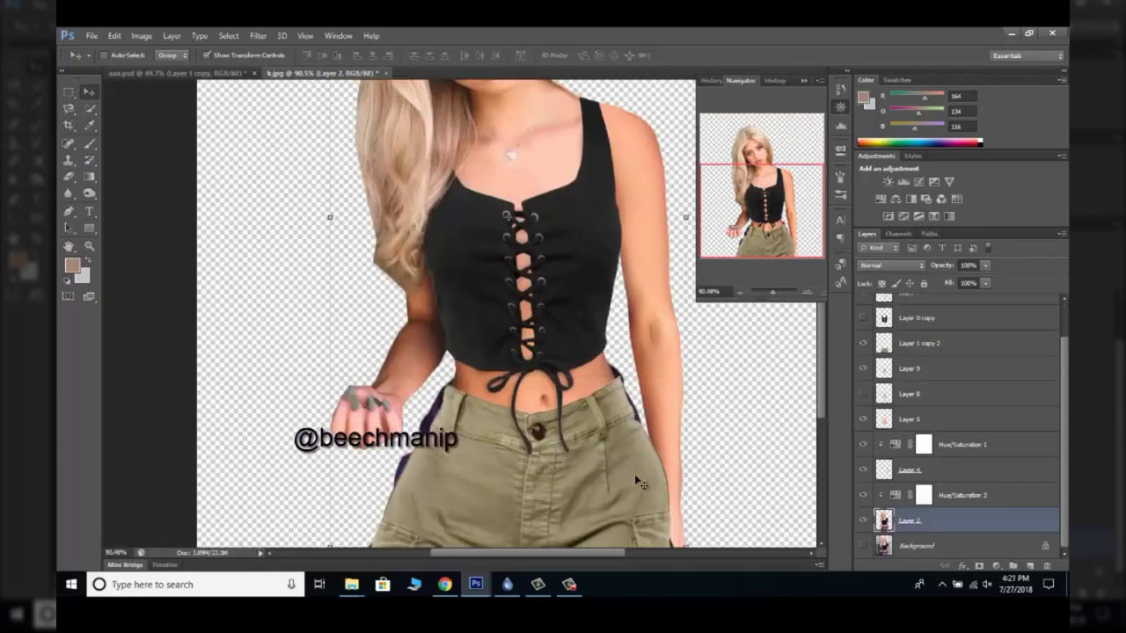
pyautogui.press('e')
pyautogui.rightClick(327, 502)
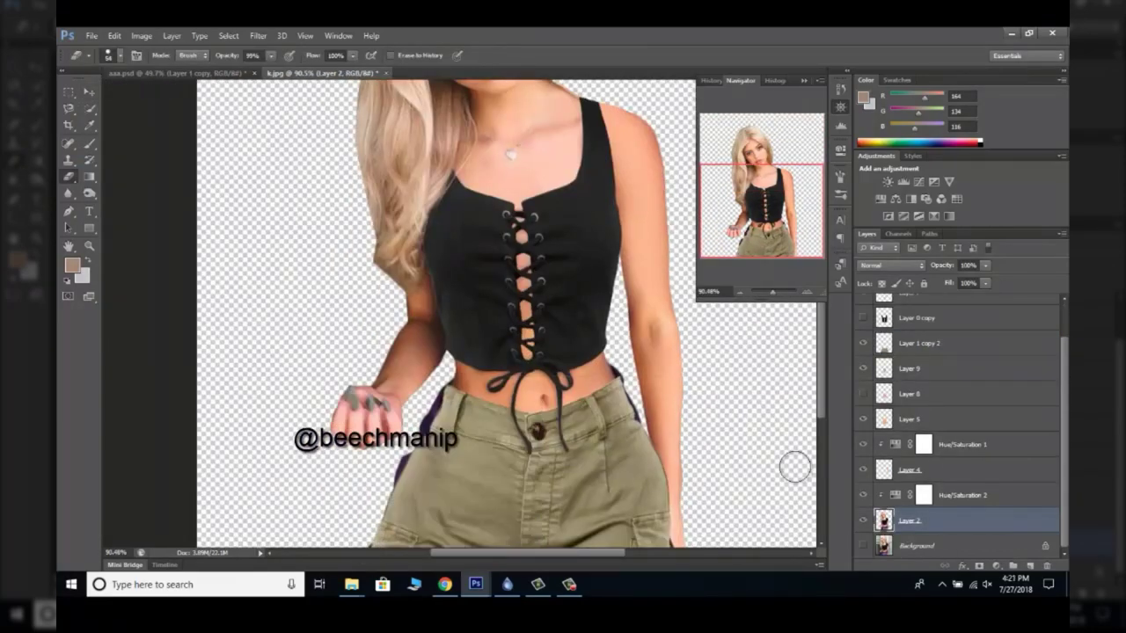
pyautogui.scroll(5, 432, 402)
pyautogui.scroll(-2, 457, 387)
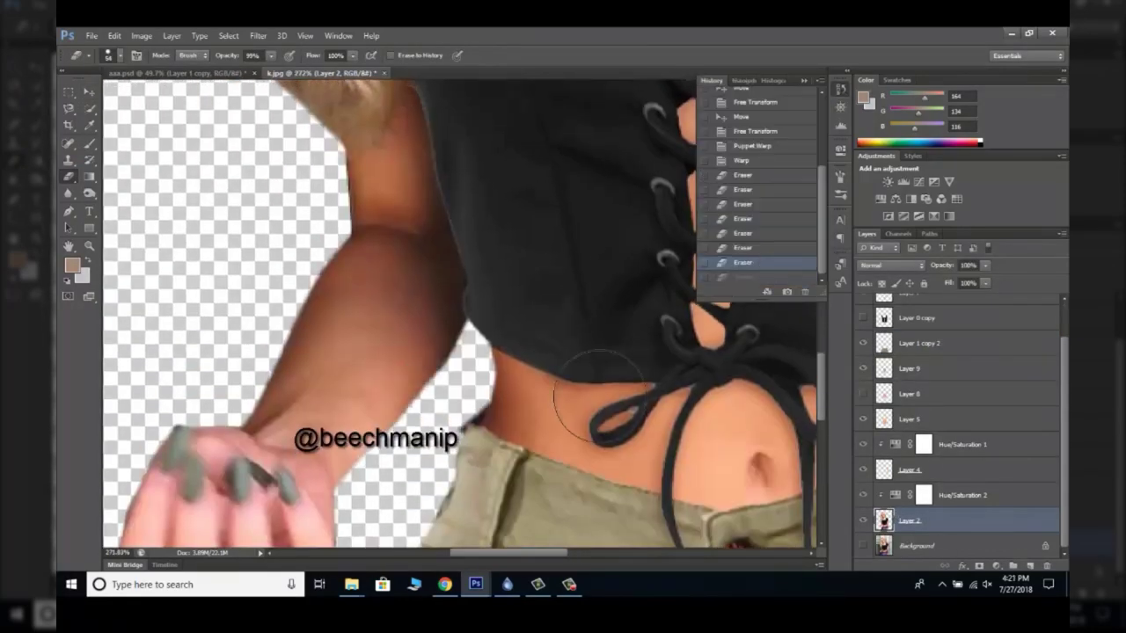
pyautogui.moveTo(755, 195); pyautogui.dragTo(794, 201)
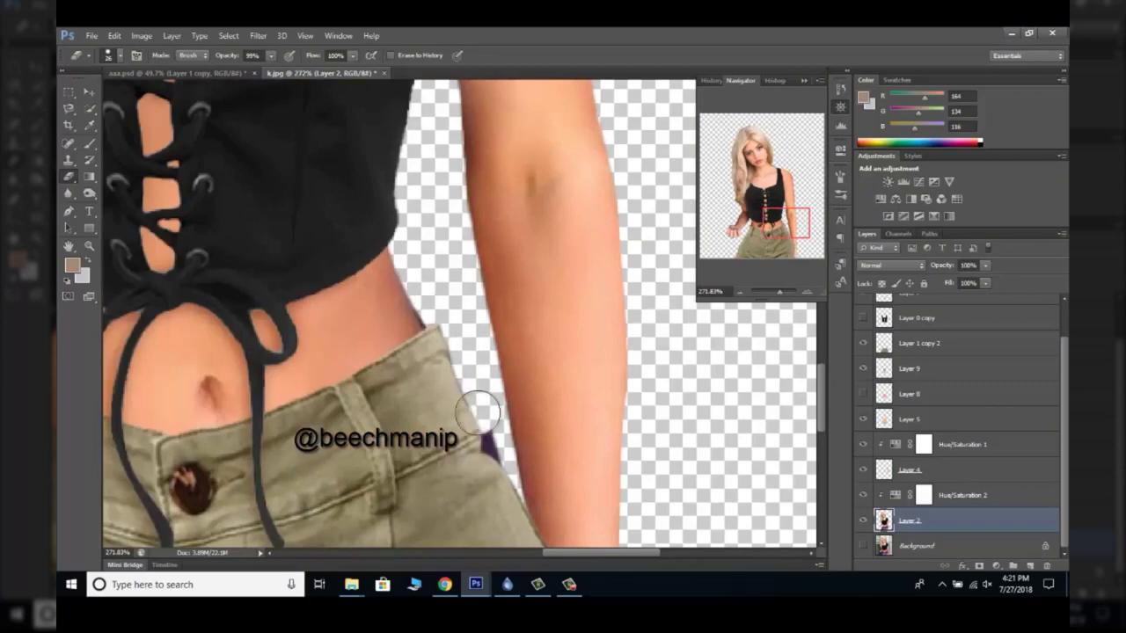
pyautogui.scroll(-3, 478, 412)
# Warp the olive pants' waistband up toward the top's hem and apply it.
pyautogui.click(919, 343)
pyautogui.click(114, 35)
pyautogui.click(302, 372)
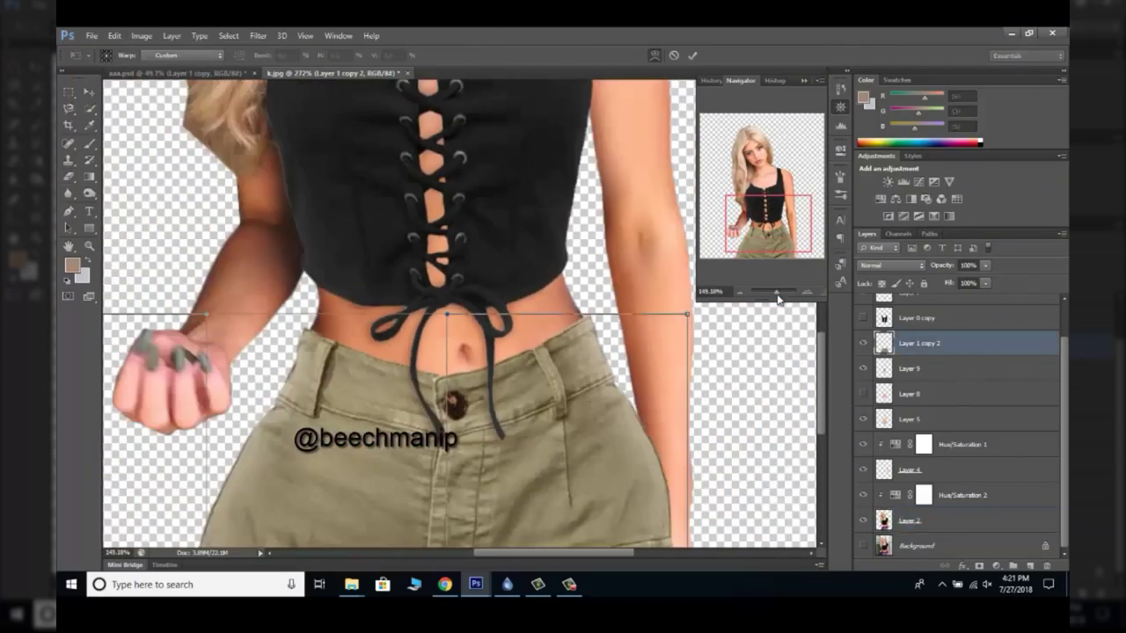
pyautogui.click(778, 299)
pyautogui.moveTo(260, 321); pyautogui.dragTo(261, 307)
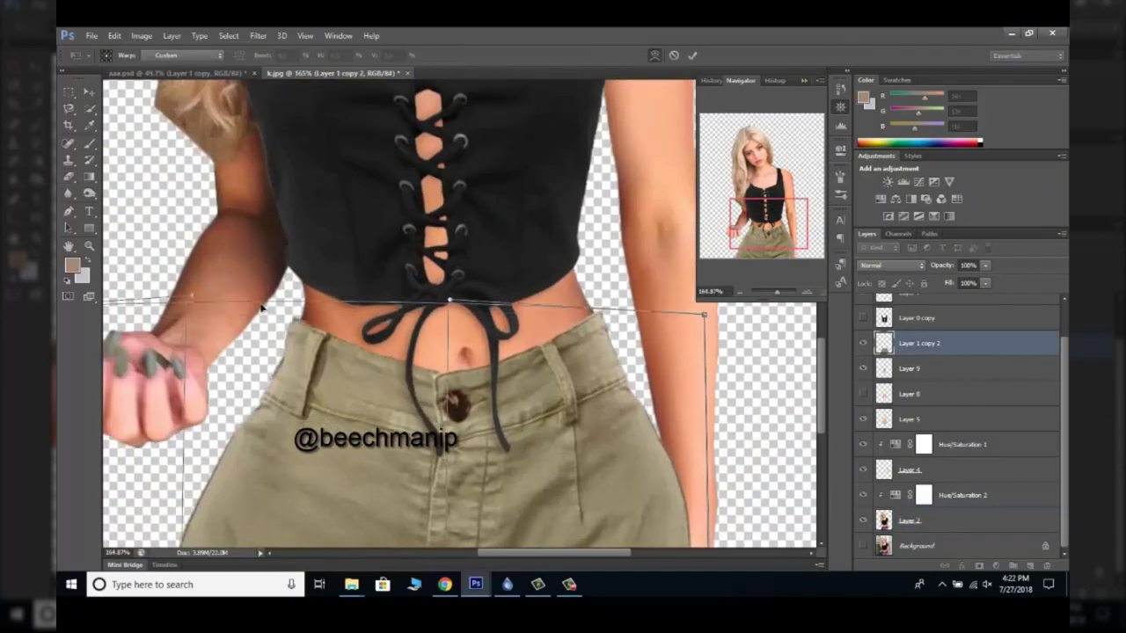
pyautogui.click(692, 55)
# Hide the olive pants and copy the arm from Layer 2 onto a new layer.
pyautogui.click(771, 292)
pyautogui.press('e')
pyautogui.click(862, 343)
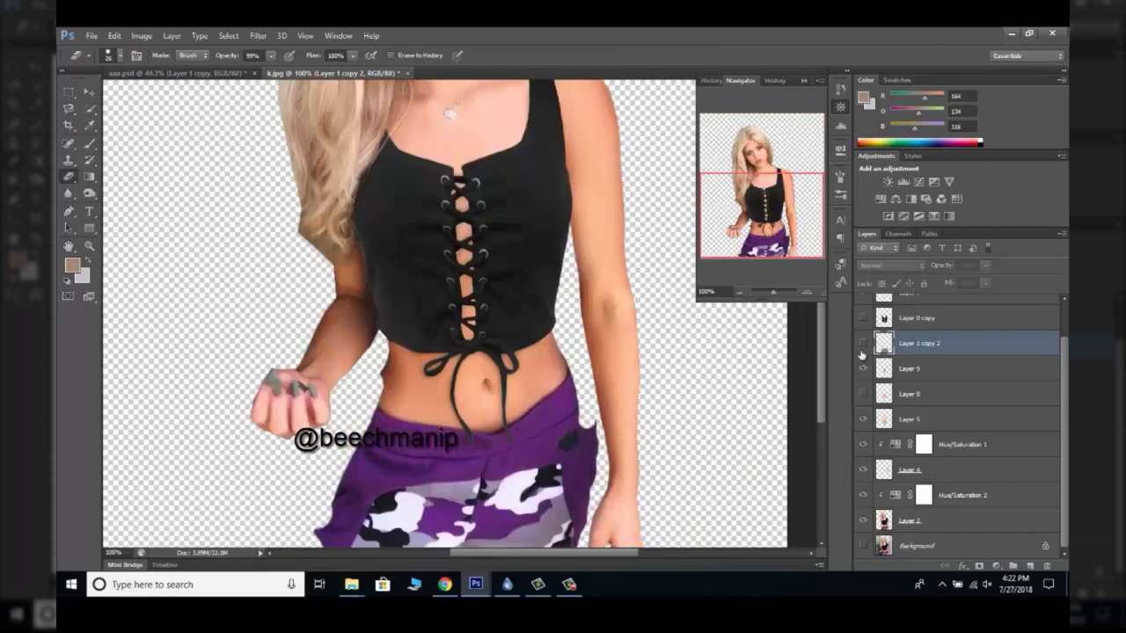
pyautogui.click(911, 521)
pyautogui.hotkey('ctrl', 'j')
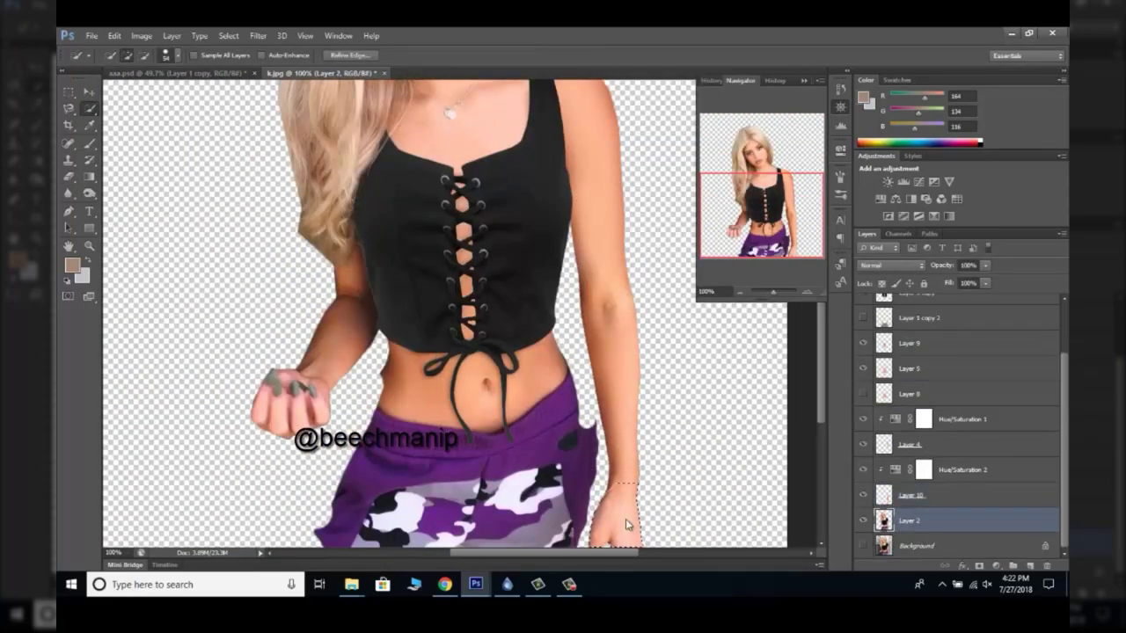
# Copy the selection to a new layer and add a new layer clipped to the pants.
pyautogui.rightClick(625, 438)
pyautogui.click(695, 255)
pyautogui.hotkey('ctrl', '0')
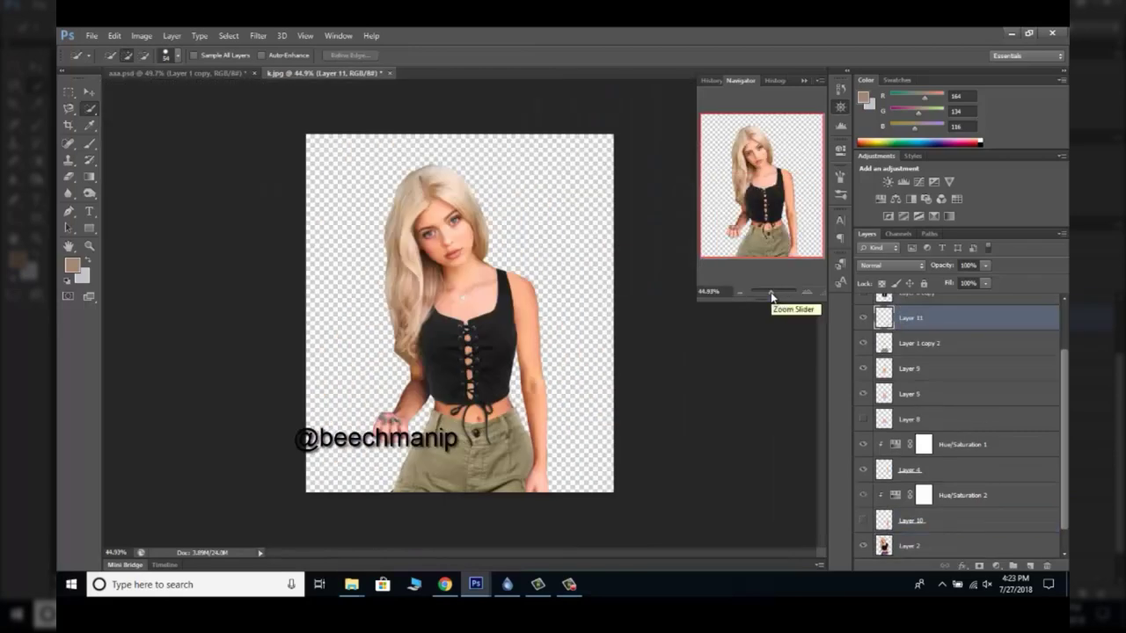
pyautogui.hotkey('ctrl', 'shift', 'alt', 'e')
pyautogui.rightClick(915, 331)
pyautogui.press('Escape')
# Brush shading onto the clipped layer and set its blend mode to Multiply.
pyautogui.press('b')
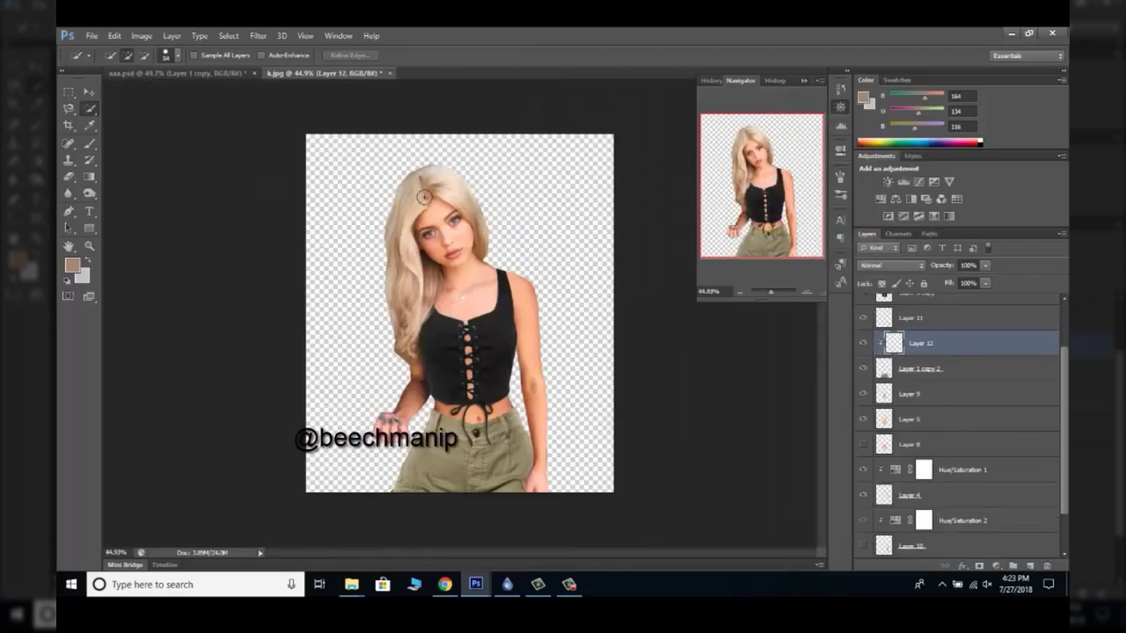
pyautogui.moveTo(762, 291); pyautogui.dragTo(775, 291)
pyautogui.rightClick(753, 440)
pyautogui.press('Escape')
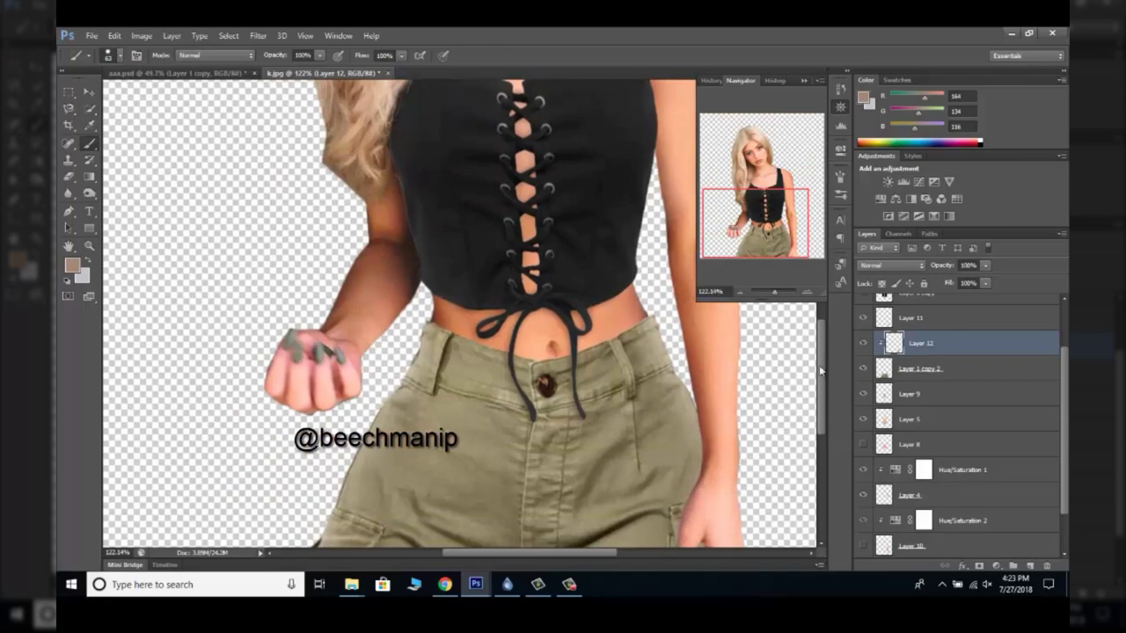
pyautogui.click(891, 264)
pyautogui.click(889, 321)
# Soften the shading layer with a Gaussian Blur.
pyautogui.click(258, 35)
pyautogui.click(289, 170)
pyautogui.click(457, 299)
pyautogui.click(753, 144)
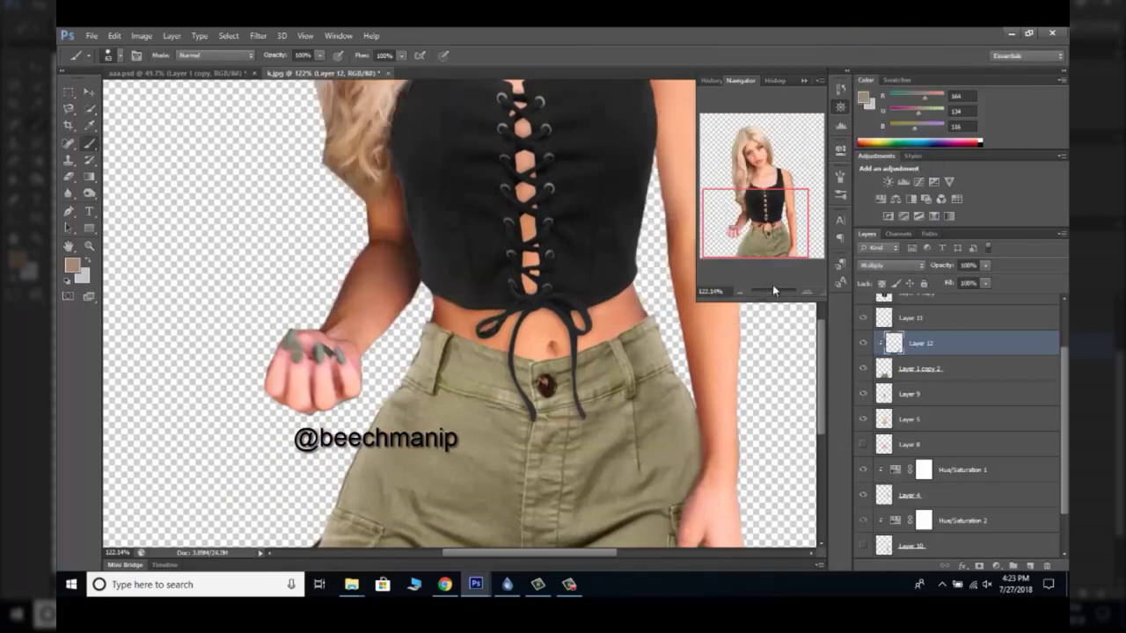
pyautogui.hotkey('ctrl', '0')
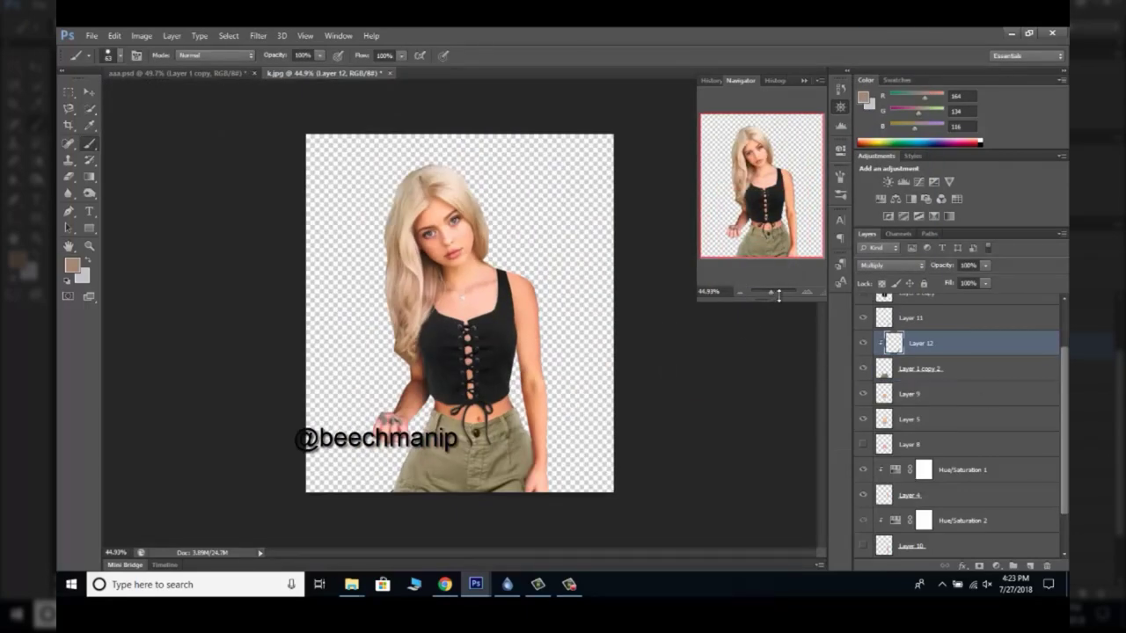
pyautogui.moveTo(779, 291); pyautogui.dragTo(796, 292)
# Paint brown eyeshadow over the upper eyelid on a new Multiply layer.
pyautogui.click(1031, 566)
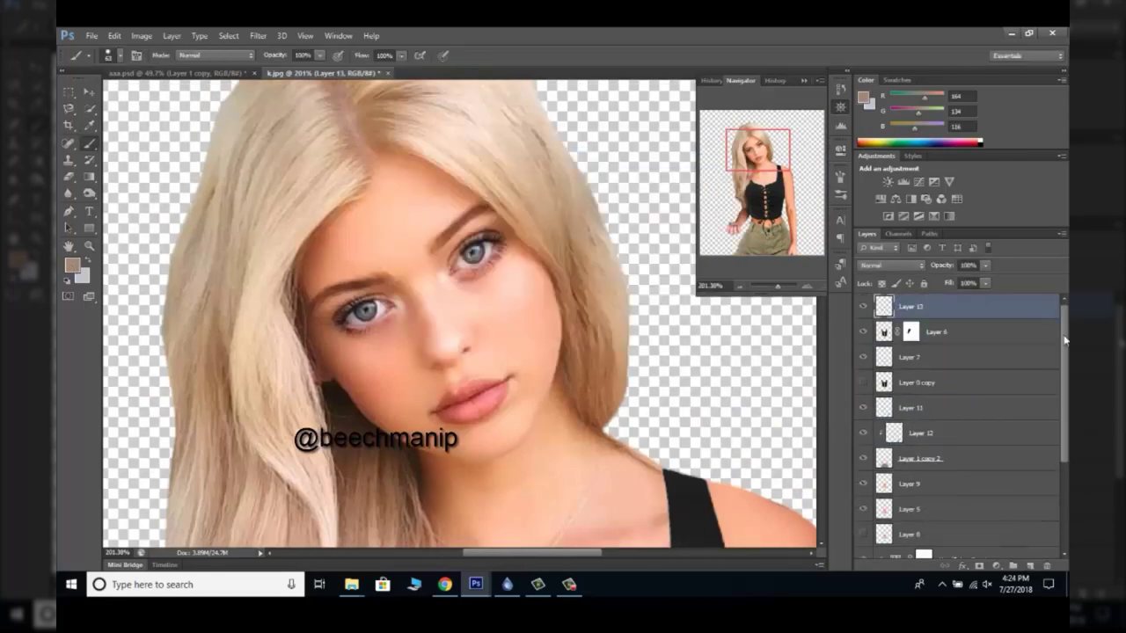
pyautogui.moveTo(1065, 340); pyautogui.dragTo(1064, 422)
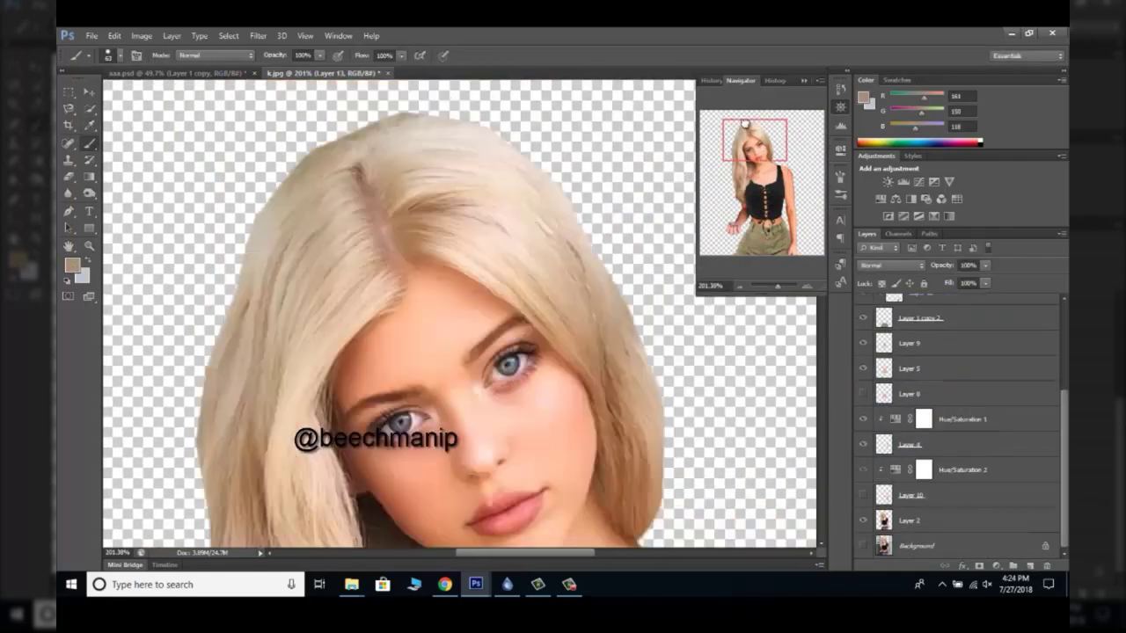
pyautogui.rightClick(455, 184)
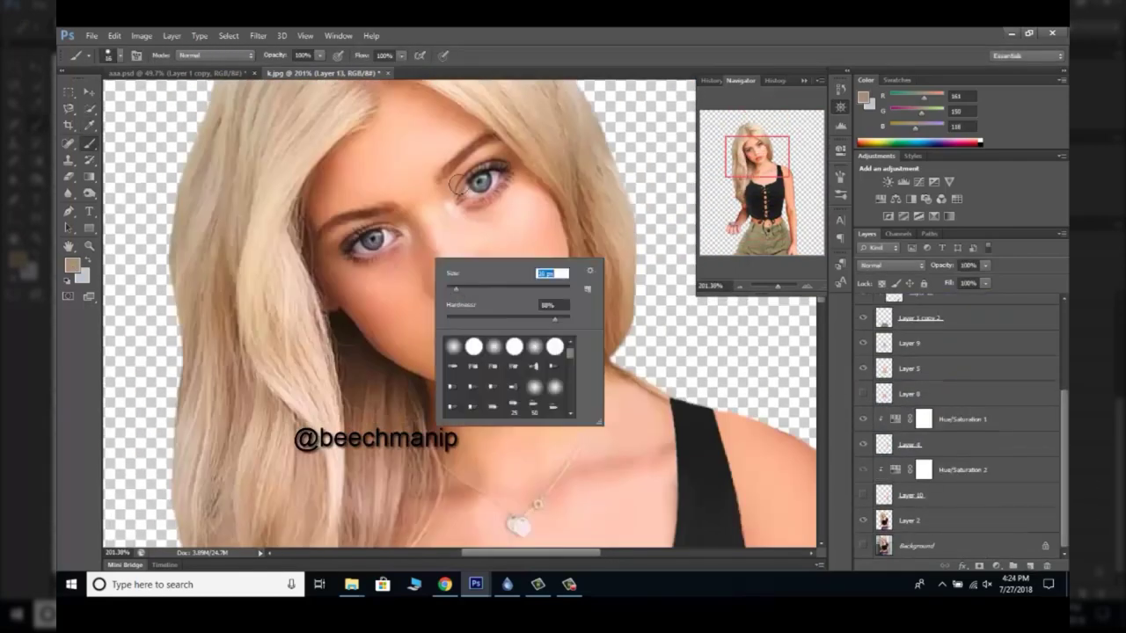
pyautogui.moveTo(455, 187); pyautogui.dragTo(497, 151)
pyautogui.hotkey('shift', 'alt', 'm')
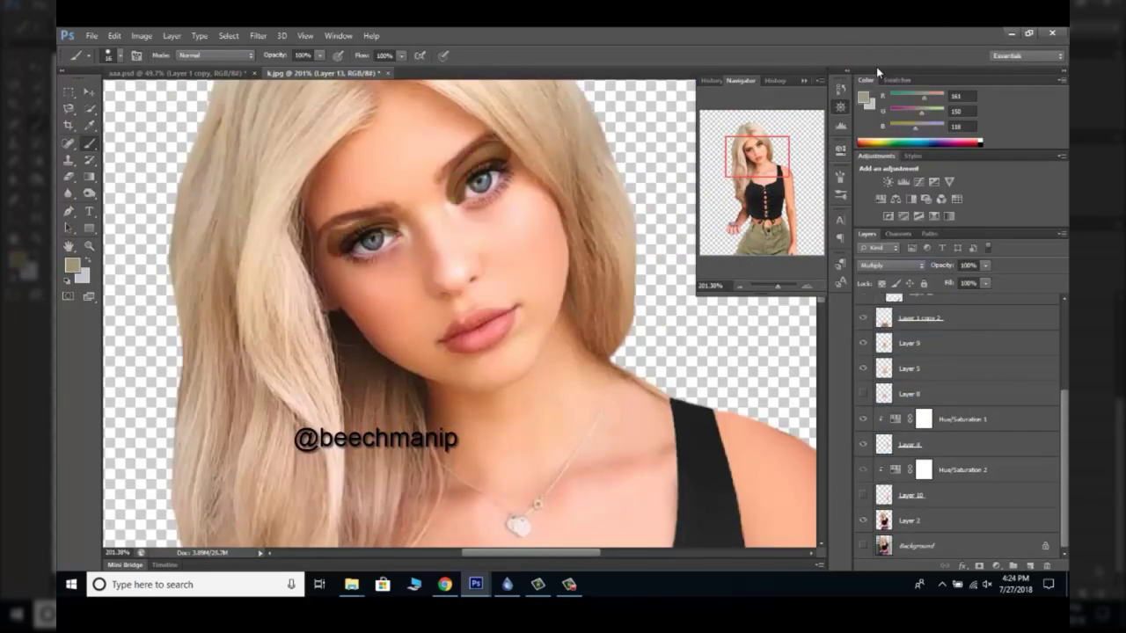
# Blur the eyeshadow with Gaussian Blur and erase the excess around the eyes.
pyautogui.click(257, 36)
pyautogui.click(264, 174)
pyautogui.click(761, 143)
pyautogui.scroll(5, 959, 396)
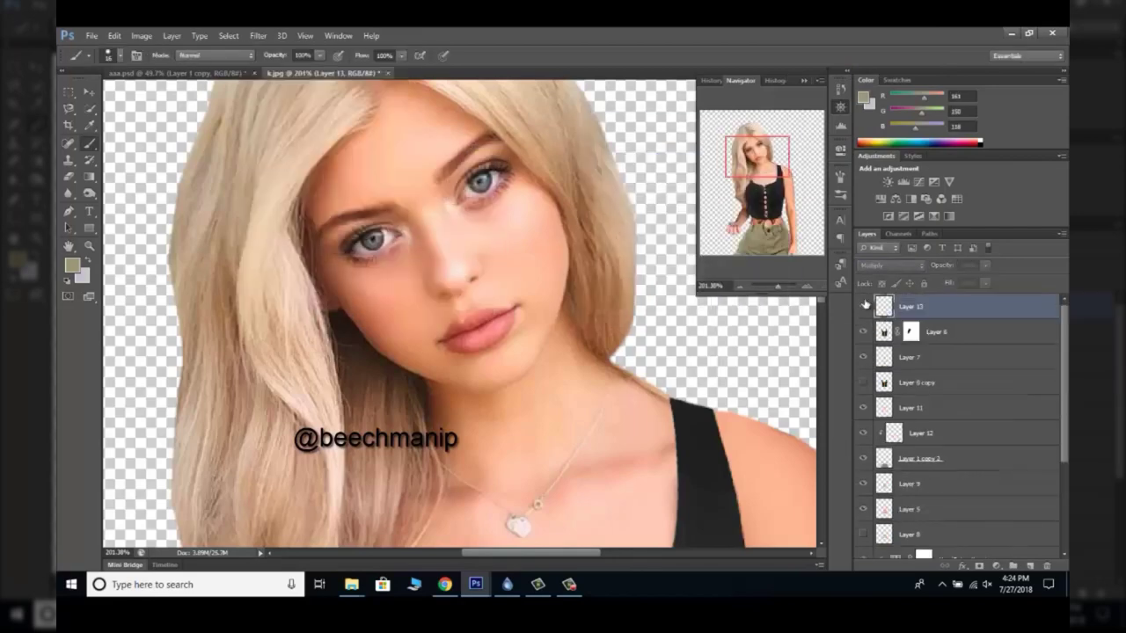
pyautogui.press('e')
pyautogui.moveTo(369, 239); pyautogui.dragTo(391, 246)
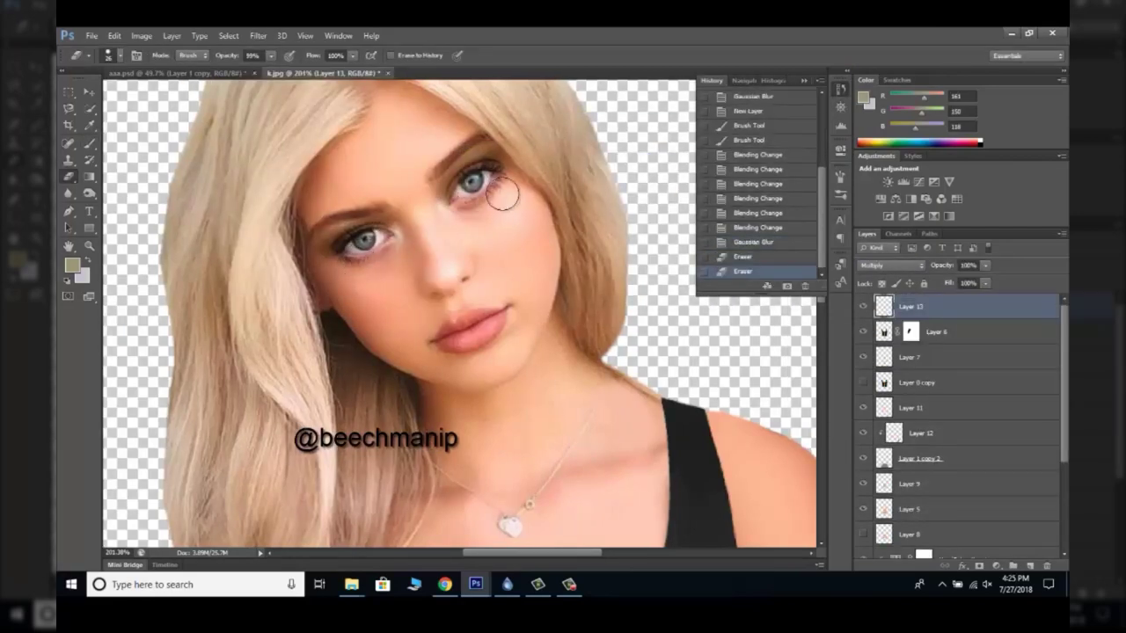
pyautogui.rightClick(478, 312)
pyautogui.doubleClick(536, 395)
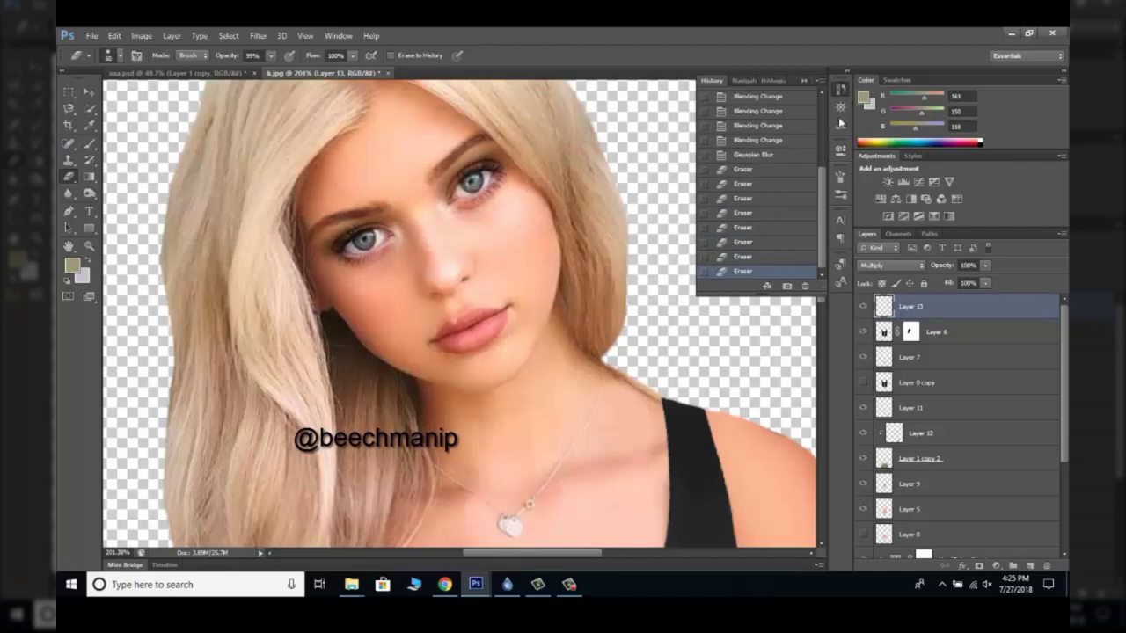
pyautogui.click(839, 117)
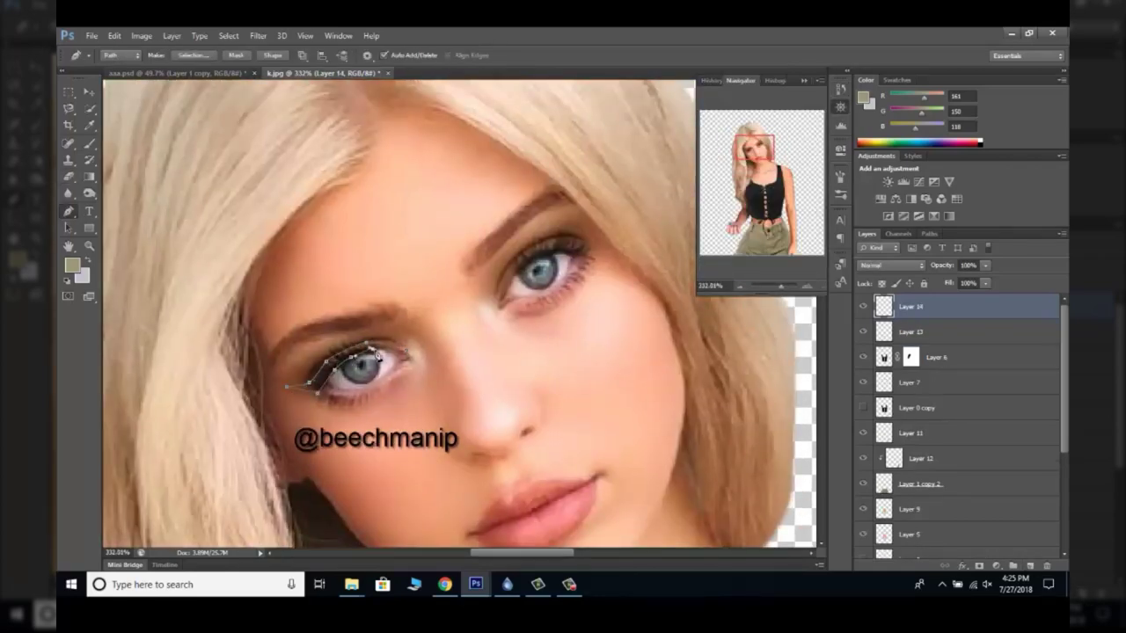
# Turn the eyeliner path into a refined selection, fill it black and deselect.
pyautogui.press('w')
pyautogui.hotkey('ctrl', 'alt', 'r')
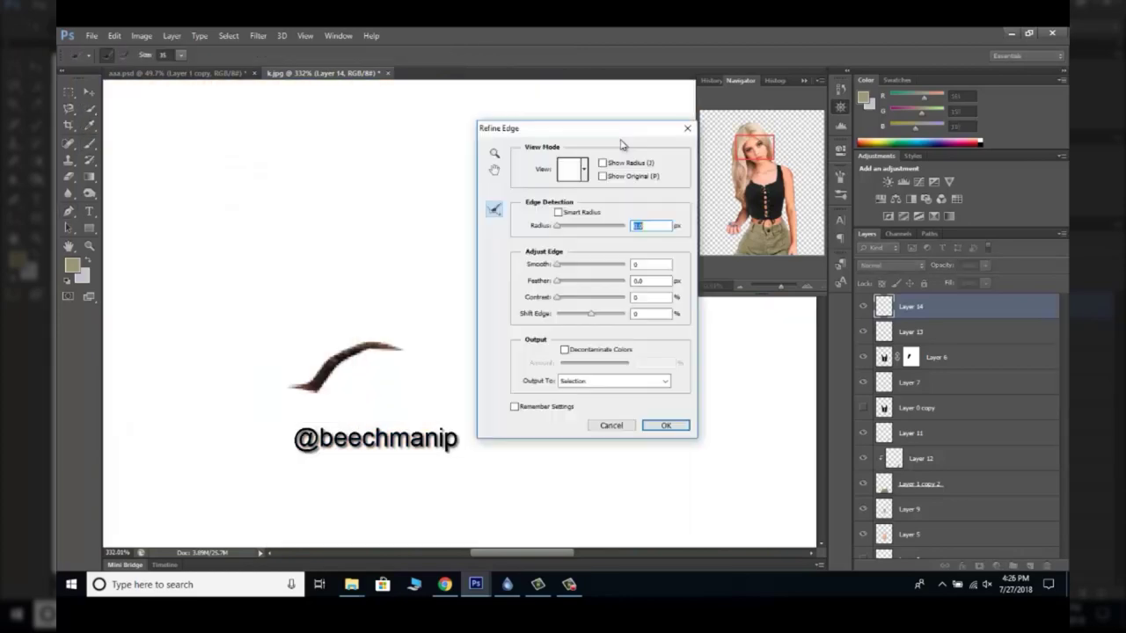
pyautogui.press('Escape')
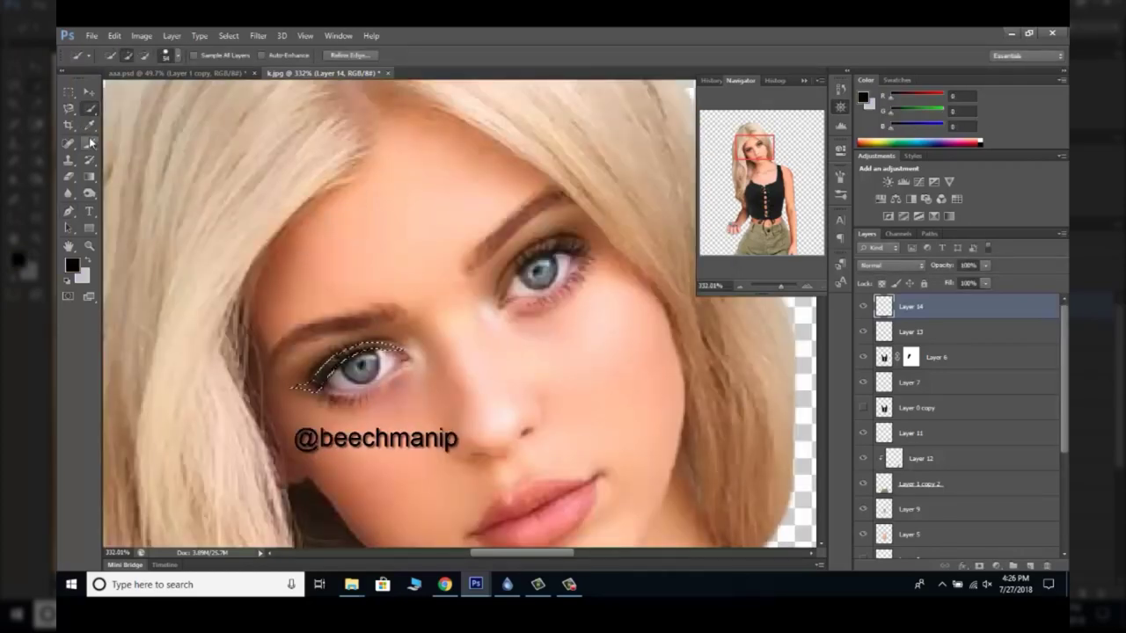
pyautogui.hotkey('ctrl', 'd')
pyautogui.press('w')
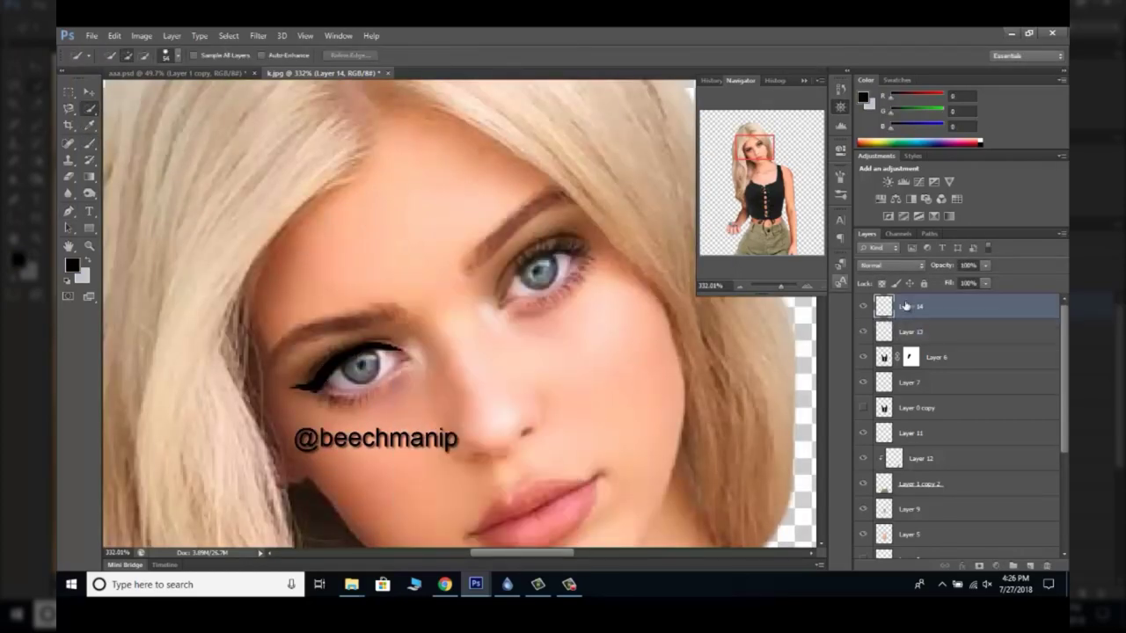
# Duplicate the eyeliner, flip and rotate the copy, and move it onto the other eye.
pyautogui.moveTo(781, 286); pyautogui.dragTo(783, 286)
pyautogui.hotkey('ctrl', 'j')
pyautogui.hotkey('ctrl', 't')
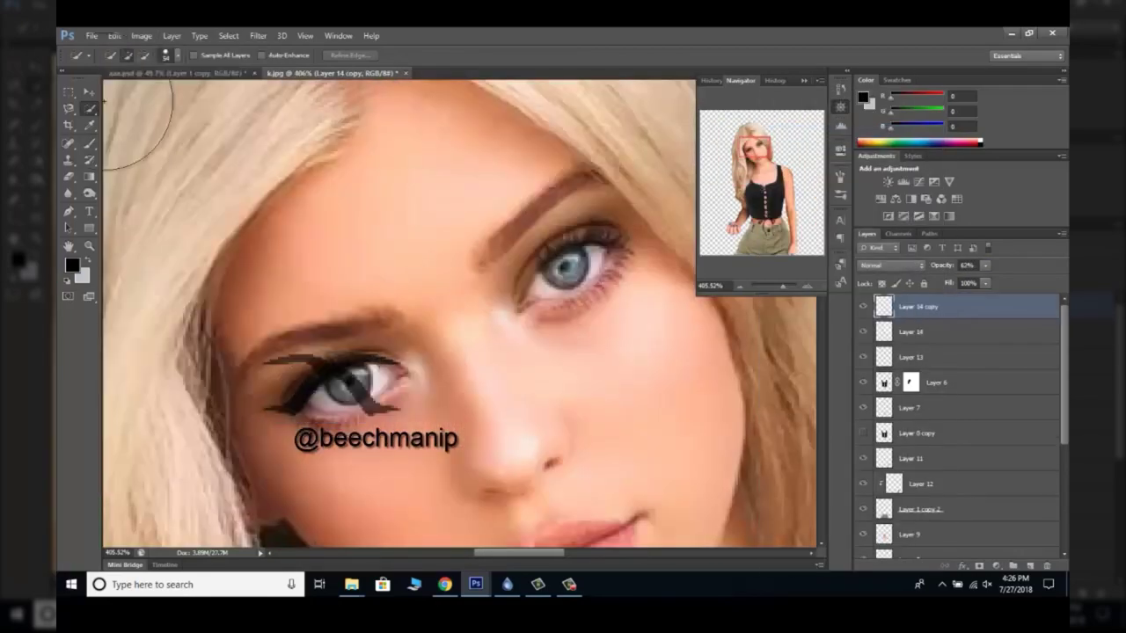
pyautogui.moveTo(365, 317); pyautogui.dragTo(278, 338)
pyautogui.moveTo(352, 370); pyautogui.dragTo(541, 264)
pyautogui.click(692, 55)
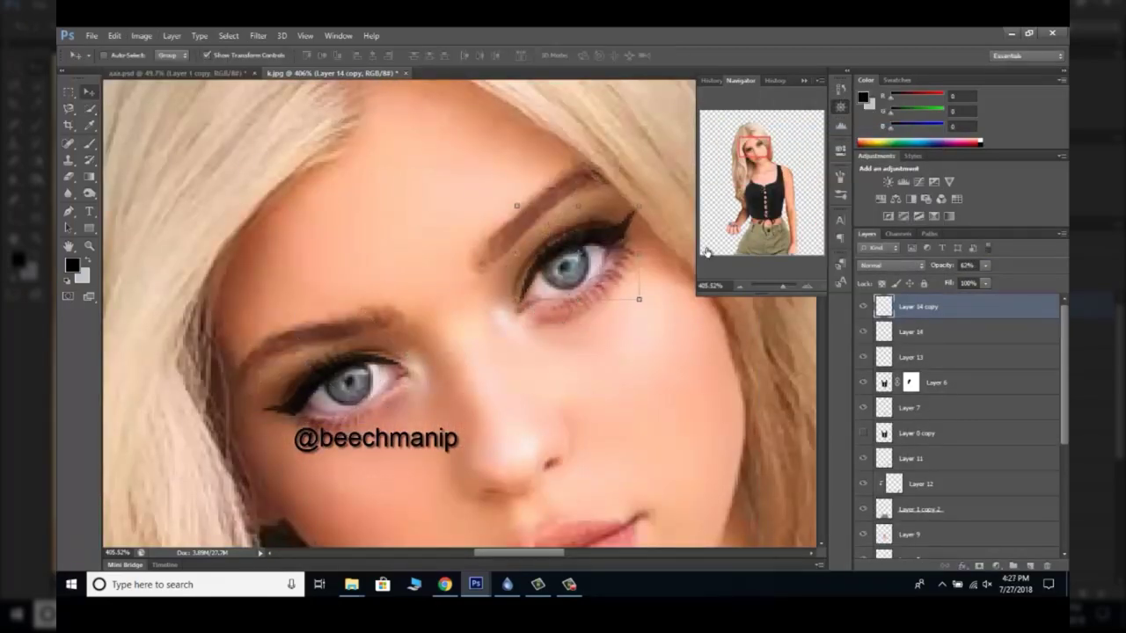
pyautogui.moveTo(783, 286); pyautogui.dragTo(779, 285)
pyautogui.hotkey('ctrl', 'shift', 'alt', 'n')
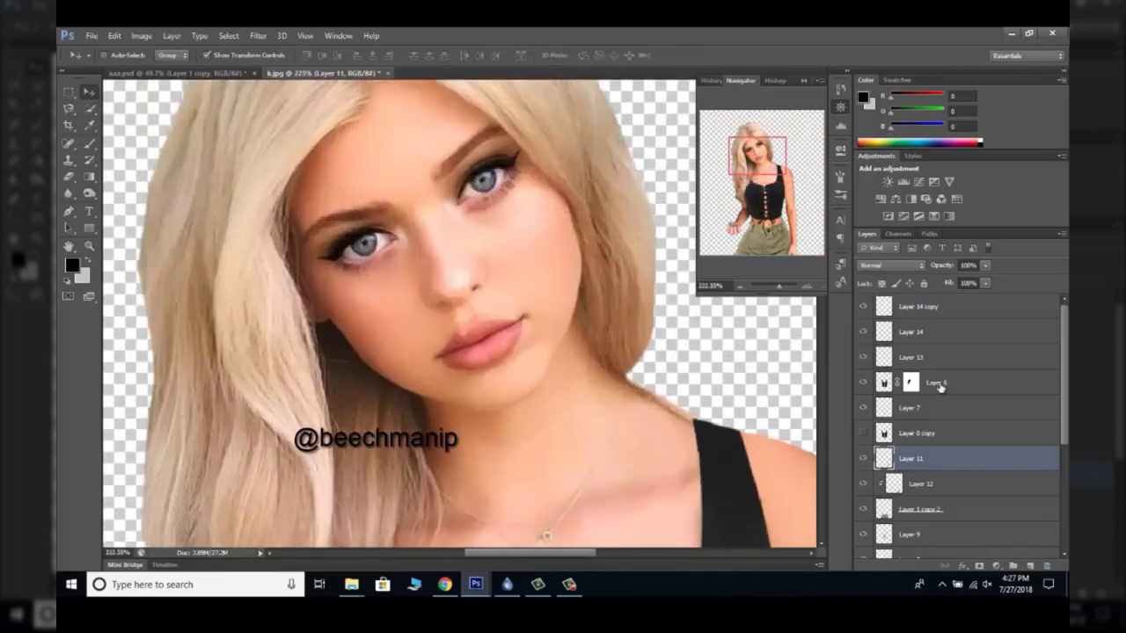
# Paint dark green over the lips on a layer, then hide that paint layer.
pyautogui.press('i')
pyautogui.click(863, 97)
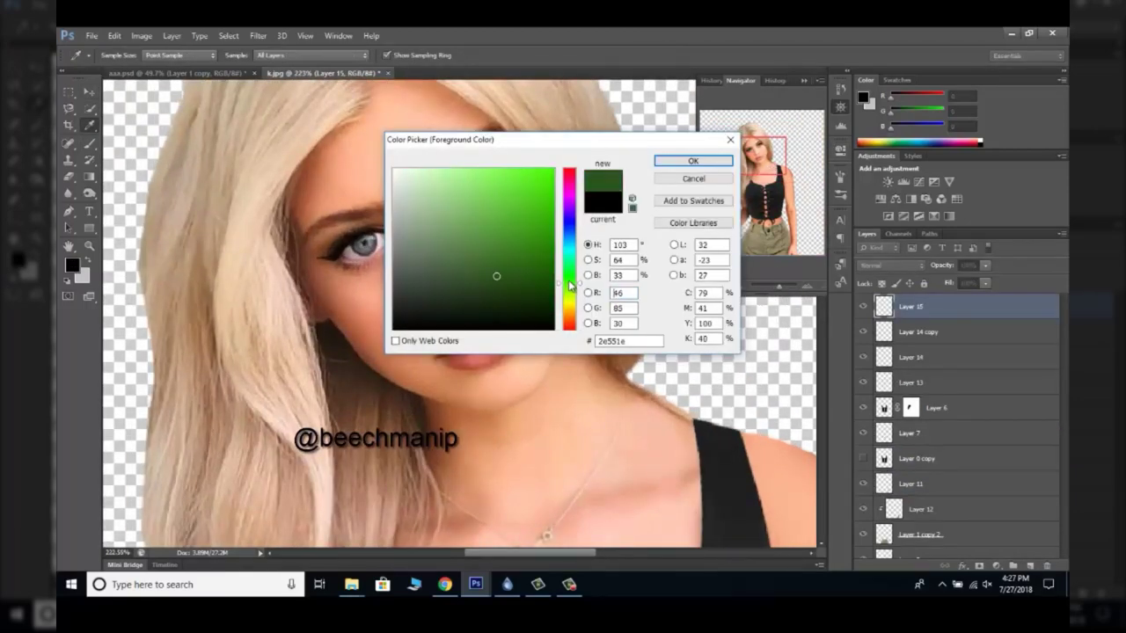
pyautogui.click(702, 159)
pyautogui.press('b')
pyautogui.moveTo(436, 359); pyautogui.dragTo(465, 331)
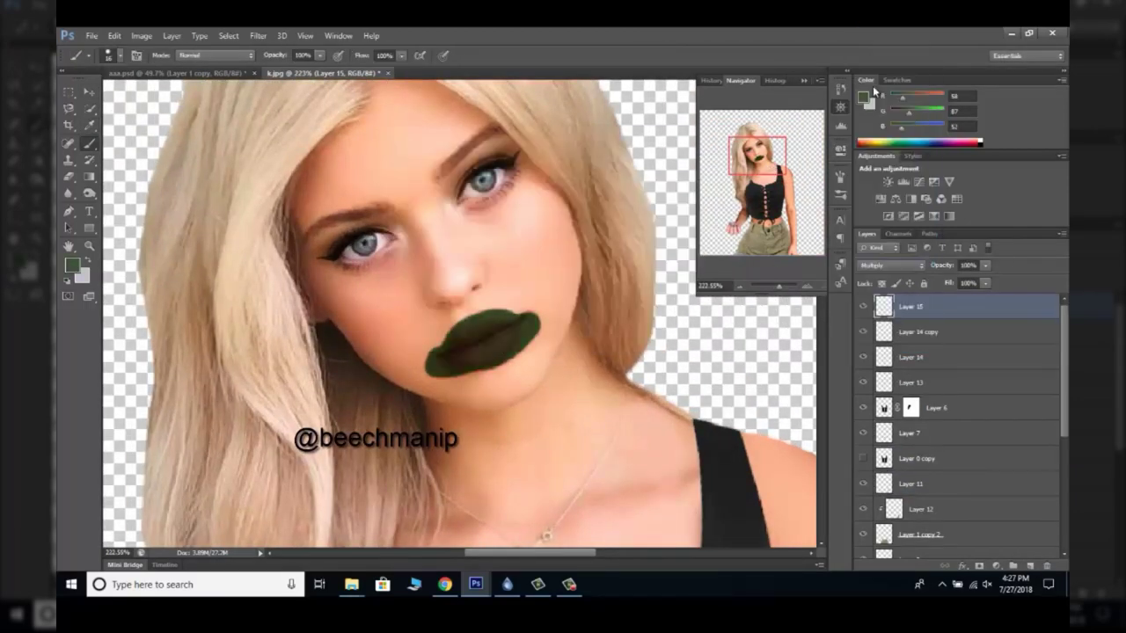
pyautogui.click(863, 306)
# Add a Hue/Saturation adjustment with Hue +123, Saturation -33 and invert its mask.
pyautogui.click(881, 199)
pyautogui.moveTo(731, 226); pyautogui.dragTo(790, 226)
pyautogui.moveTo(731, 253); pyautogui.dragTo(706, 253)
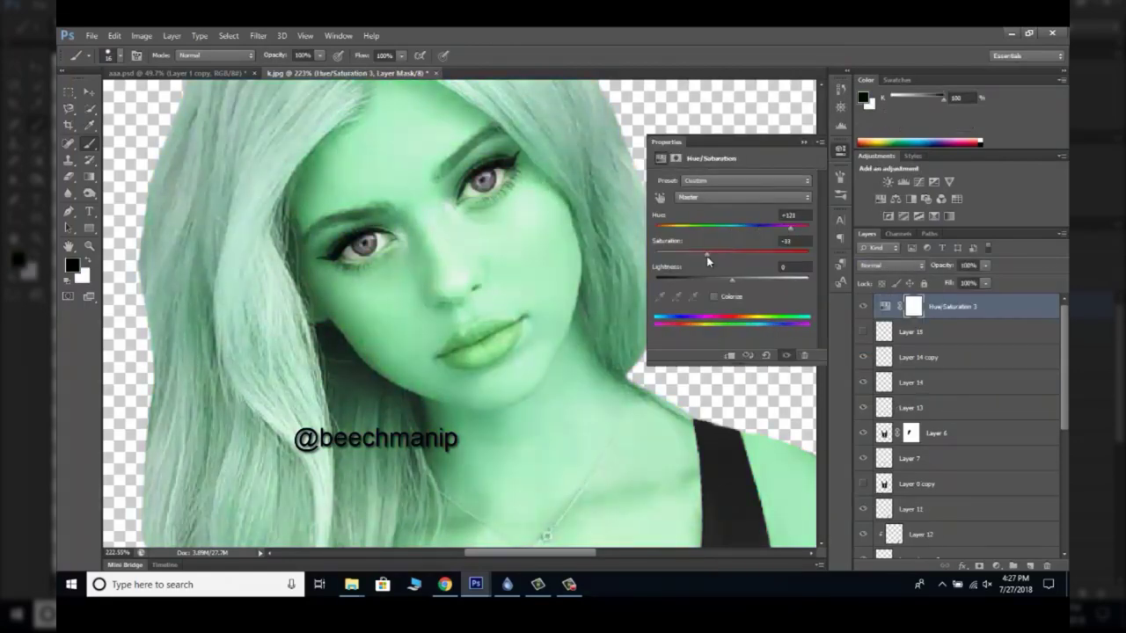
pyautogui.hotkey('ctrl', 'i')
# Brush white over the lips on the adjustment mask, then add a desaturating Hue/Saturation layer.
pyautogui.press('x')
pyautogui.rightClick(466, 353)
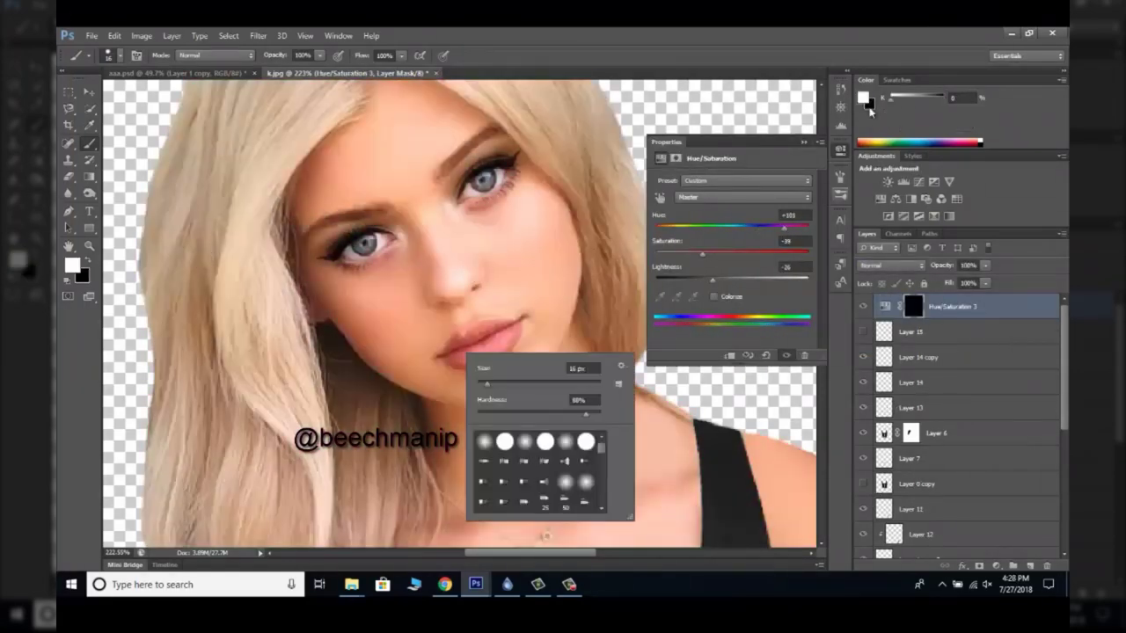
pyautogui.scroll(2, 690, 242)
pyautogui.rightClick(690, 242)
pyautogui.moveTo(444, 380); pyautogui.dragTo(467, 353)
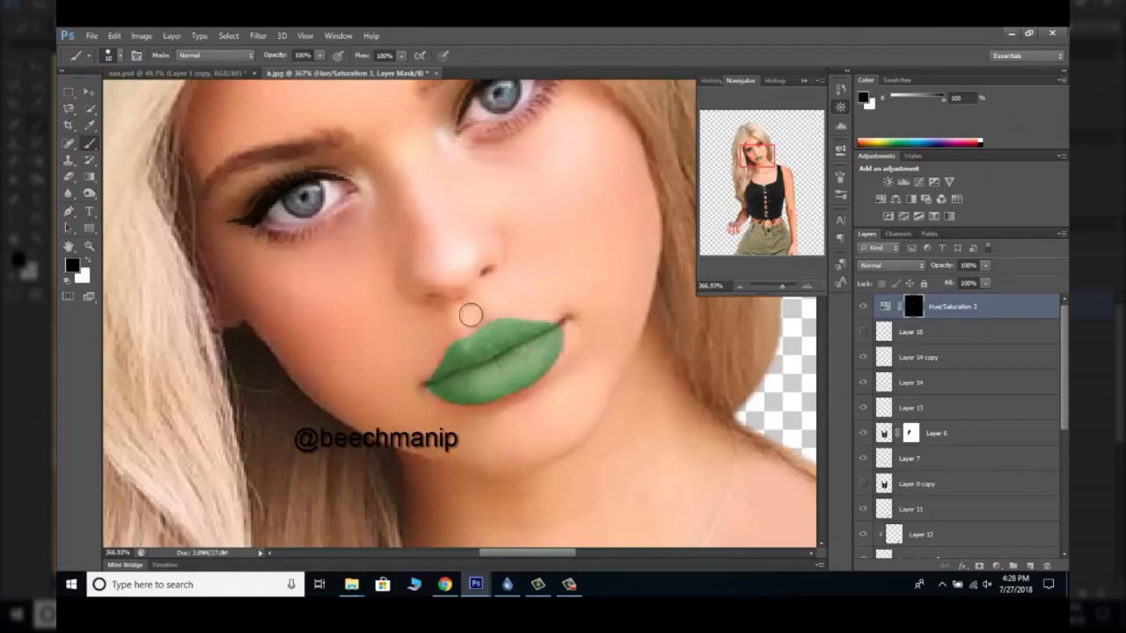
pyautogui.moveTo(781, 285); pyautogui.dragTo(679, 253)
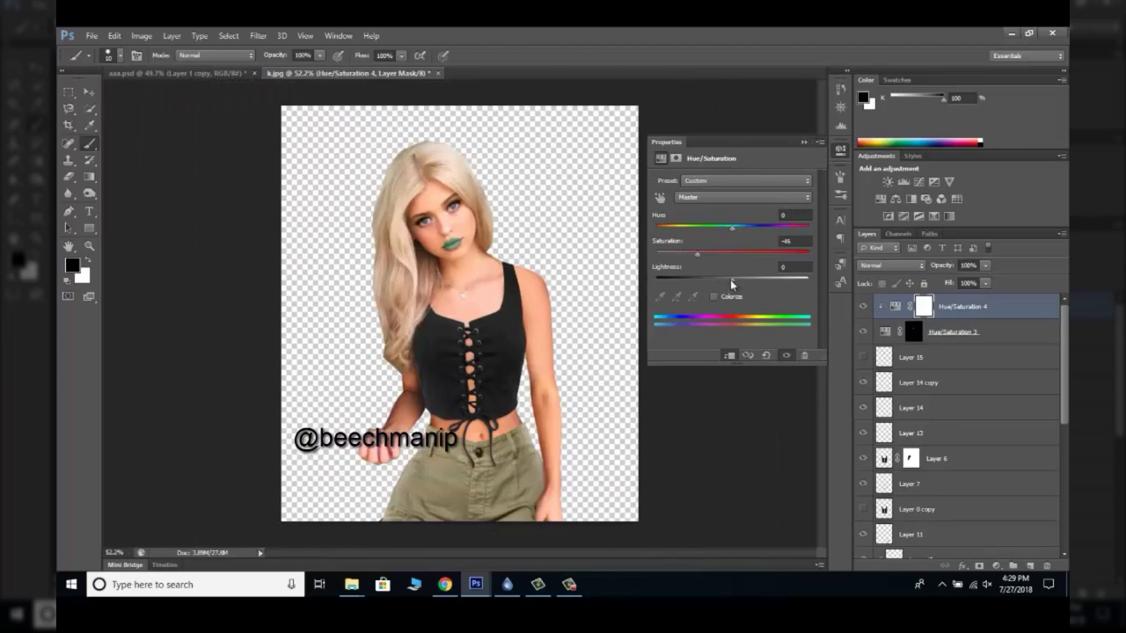
# Close the Hue/Saturation 3 properties and zoom in to compare the green lips and fingernails.
pyautogui.click(858, 339)
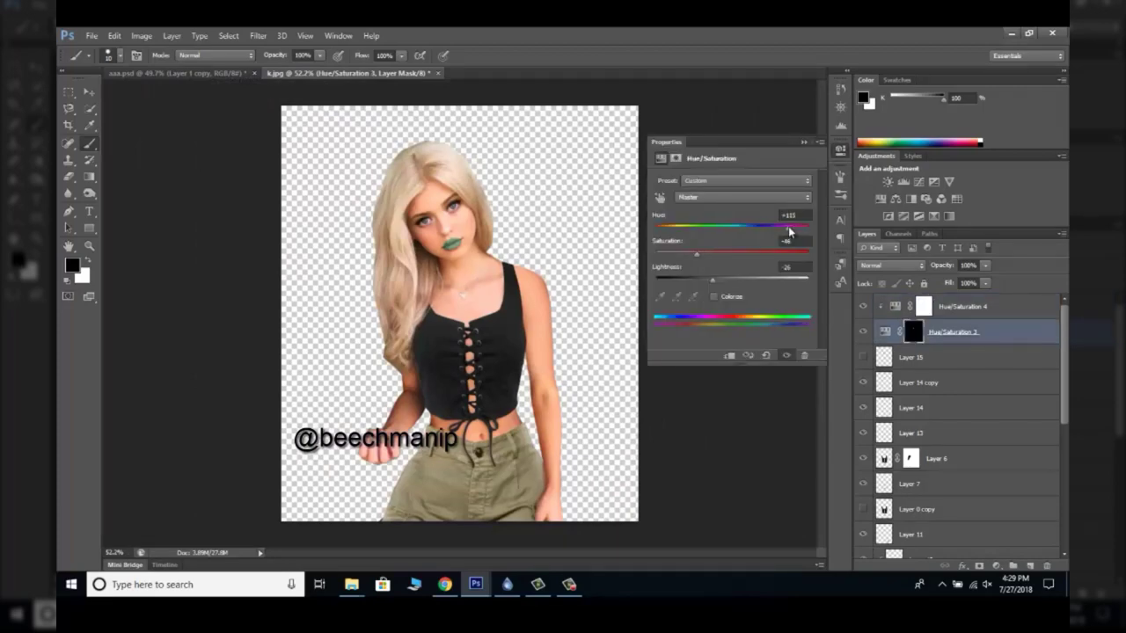
pyautogui.click(802, 143)
pyautogui.moveTo(765, 286); pyautogui.dragTo(780, 286)
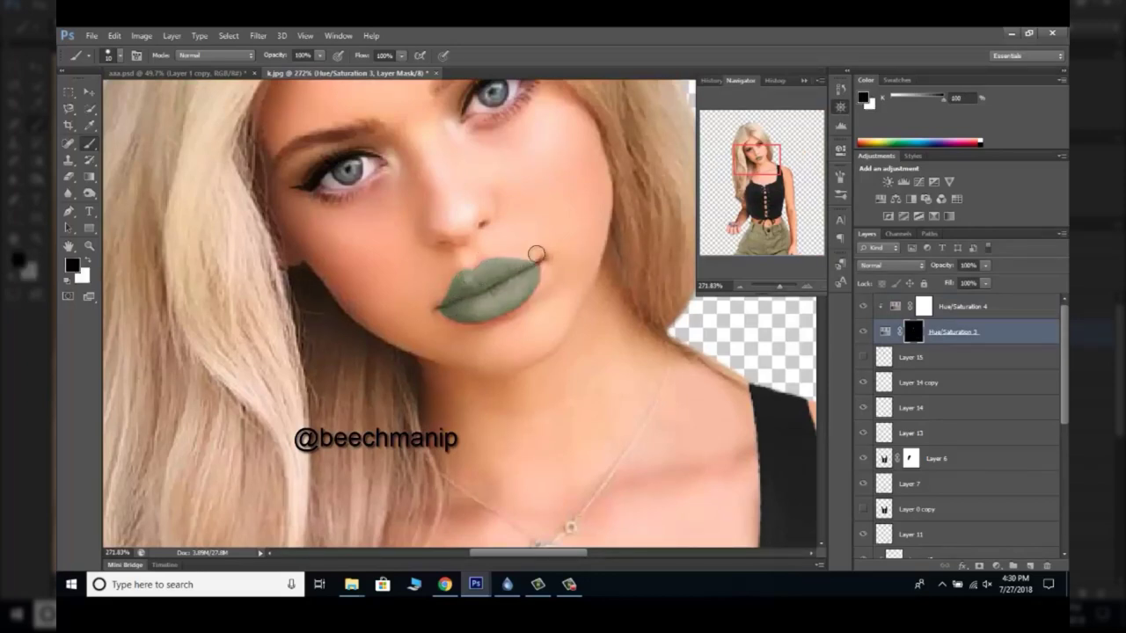
pyautogui.hotkey('ctrl', 'z')
pyautogui.hotkey('ctrl', 'z')
pyautogui.click(730, 226)
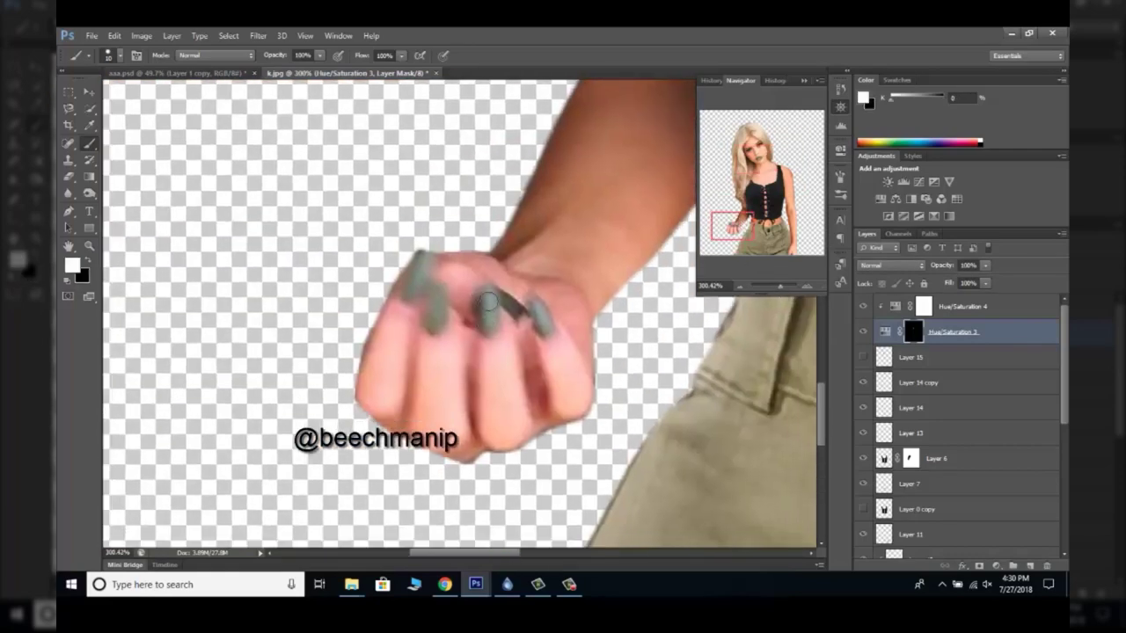
pyautogui.moveTo(779, 286); pyautogui.dragTo(774, 288)
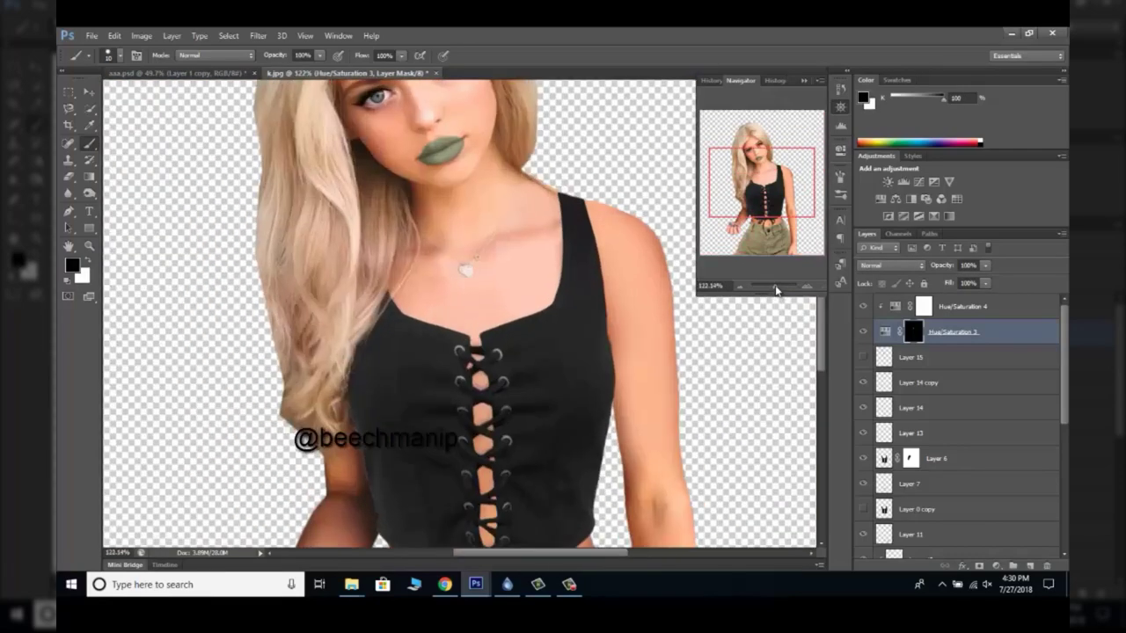
# Add new Layer 16, choose a large sampled brush and sample the tan skin colour.
pyautogui.hotkey('ctrl', 'shift', 'alt', 'n')
pyautogui.rightClick(400, 318)
pyautogui.moveTo(531, 409); pyautogui.dragTo(531, 436)
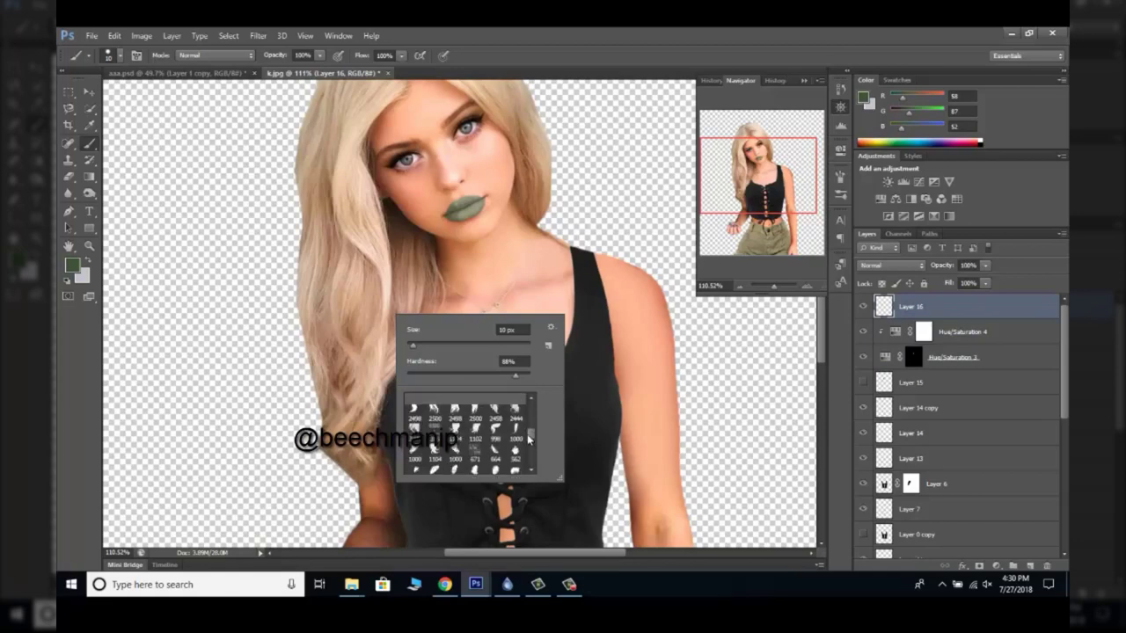
pyautogui.click(474, 418)
pyautogui.press('Return')
pyautogui.keyDown('alt'); pyautogui.click(326, 488); pyautogui.keyUp('alt')
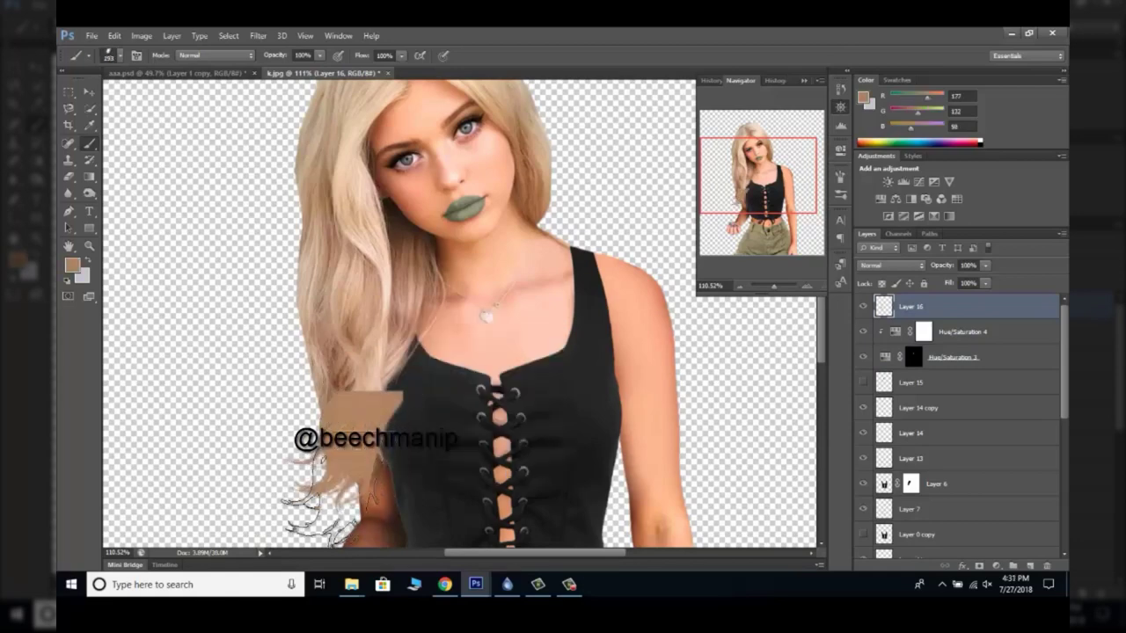
# Tilt the brush tip to 41° in the brush settings to follow the hair.
pyautogui.rightClick(350, 354)
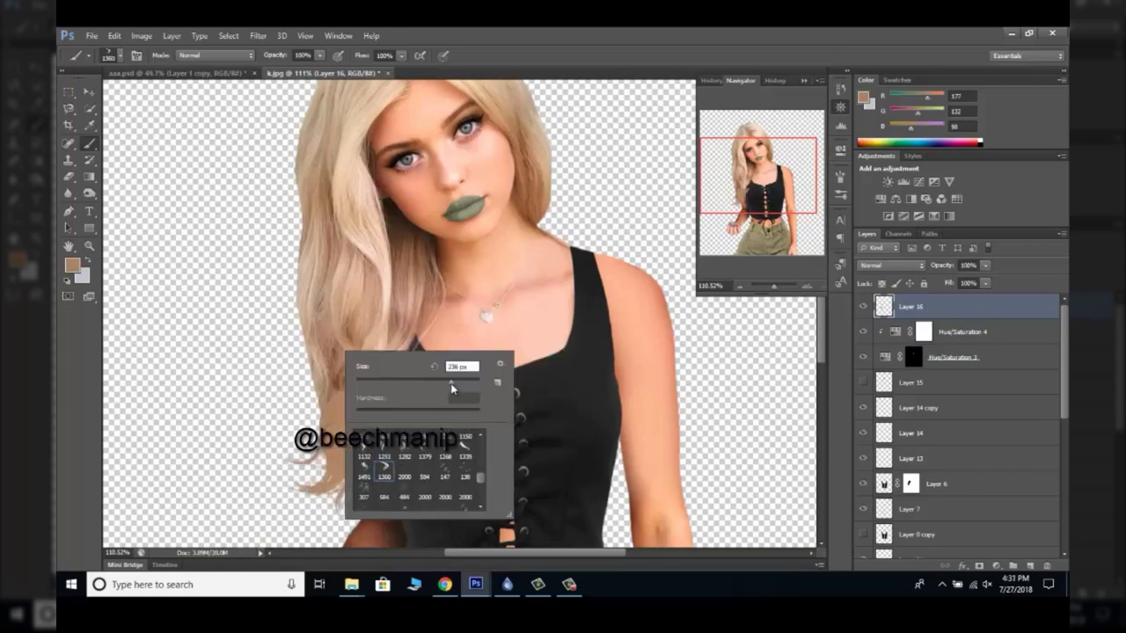
pyautogui.press('Escape')
pyautogui.scroll(3, 452, 389)
pyautogui.press('F5')
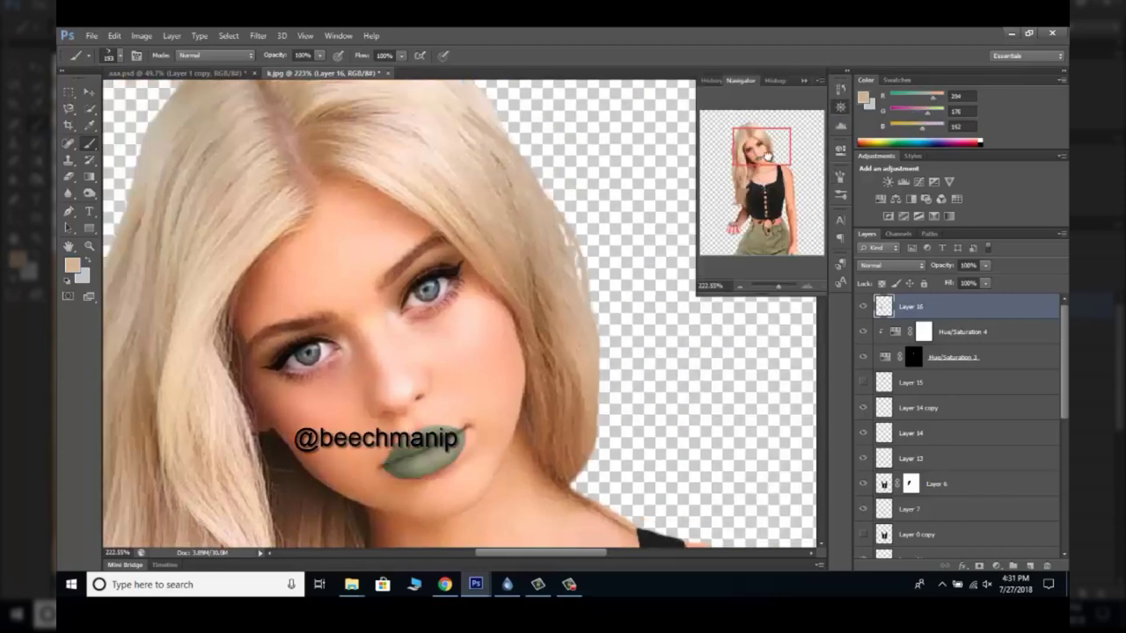
pyautogui.moveTo(531, 243); pyautogui.dragTo(641, 410)
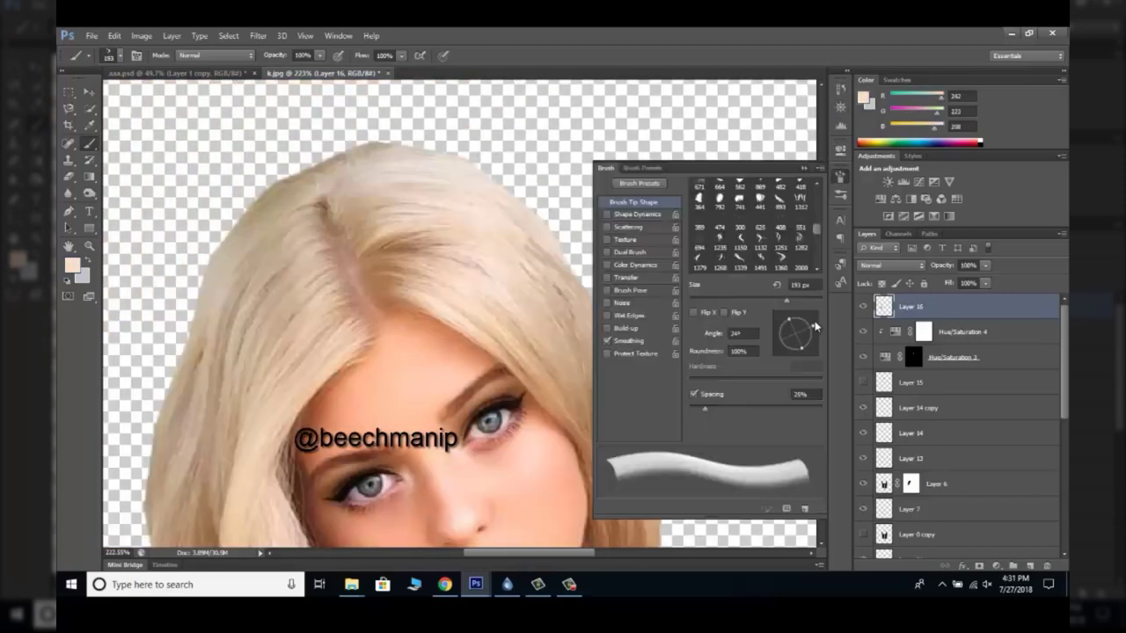
pyautogui.moveTo(815, 327); pyautogui.dragTo(794, 313)
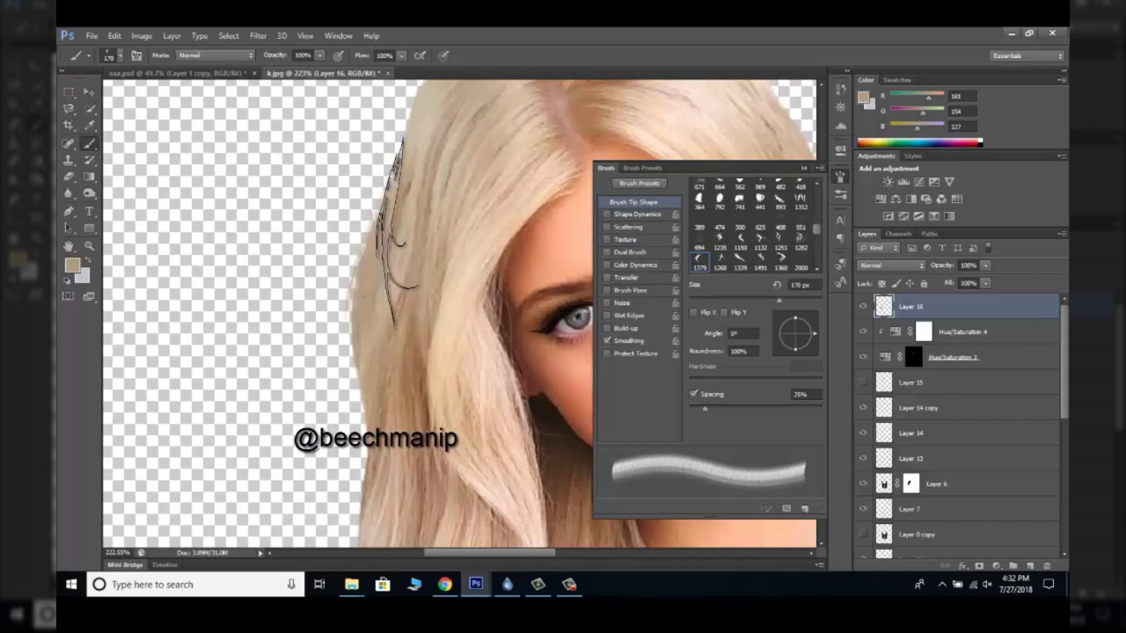
# Select the hair-strand brush tip for painting strands near the neck.
pyautogui.click(842, 105)
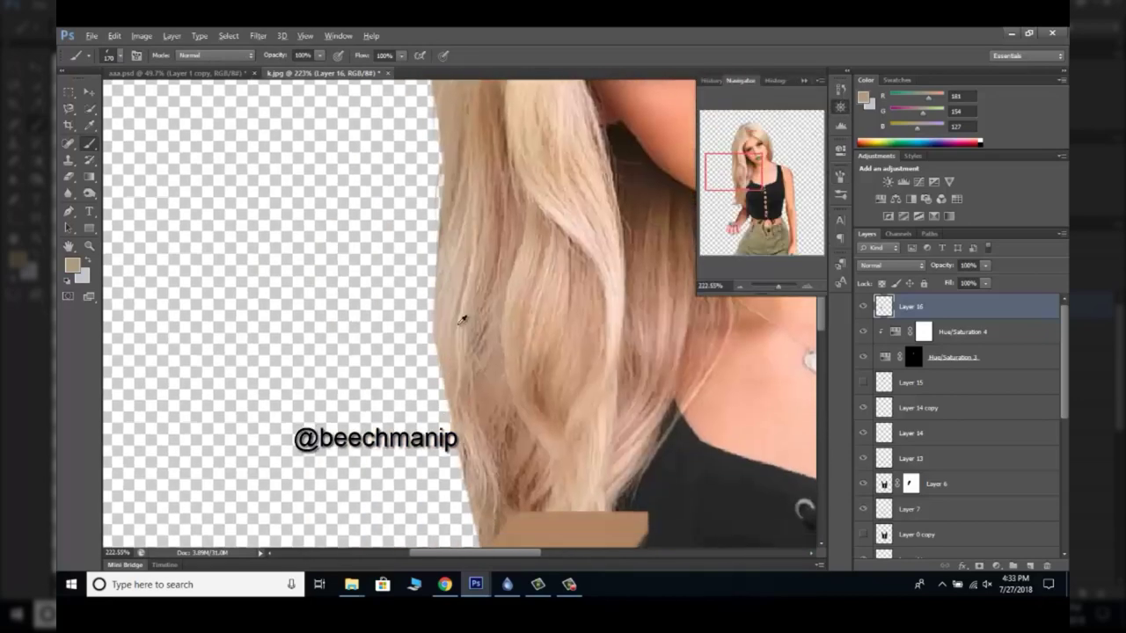
pyautogui.moveTo(772, 287); pyautogui.dragTo(748, 289)
pyautogui.rightClick(427, 281)
pyautogui.click(840, 178)
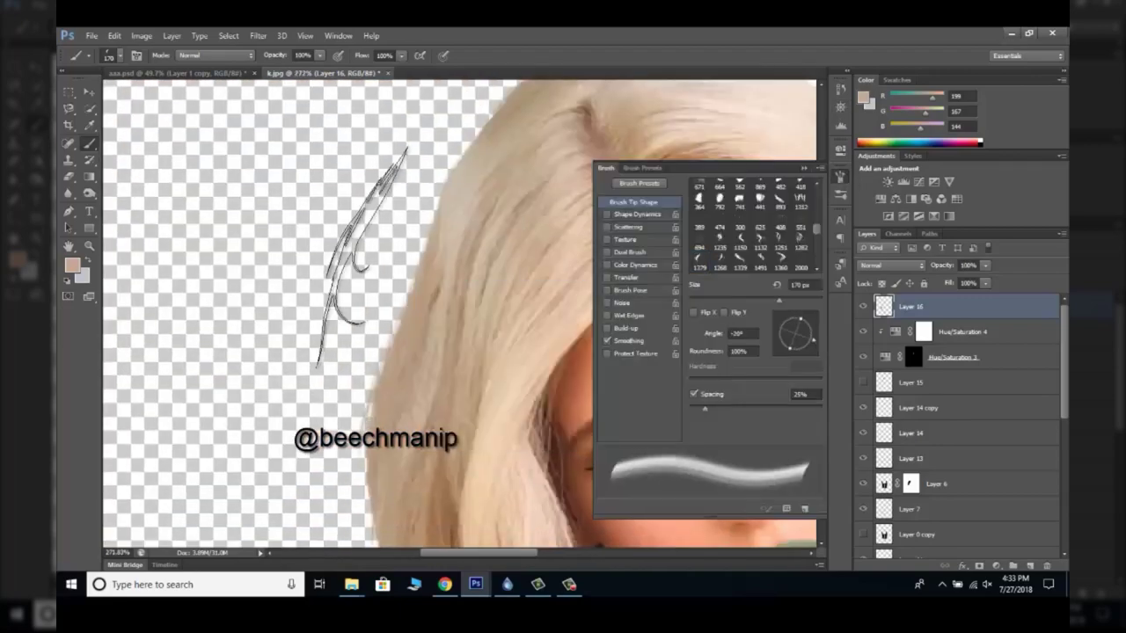
pyautogui.click(840, 107)
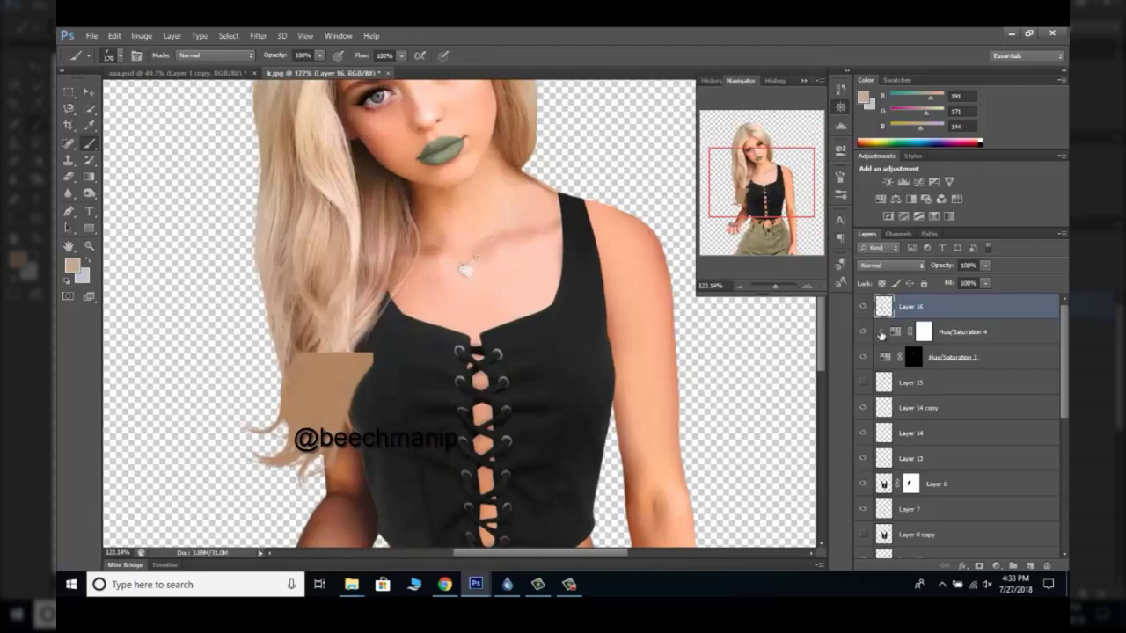
pyautogui.rightClick(365, 398)
pyautogui.click(308, 343)
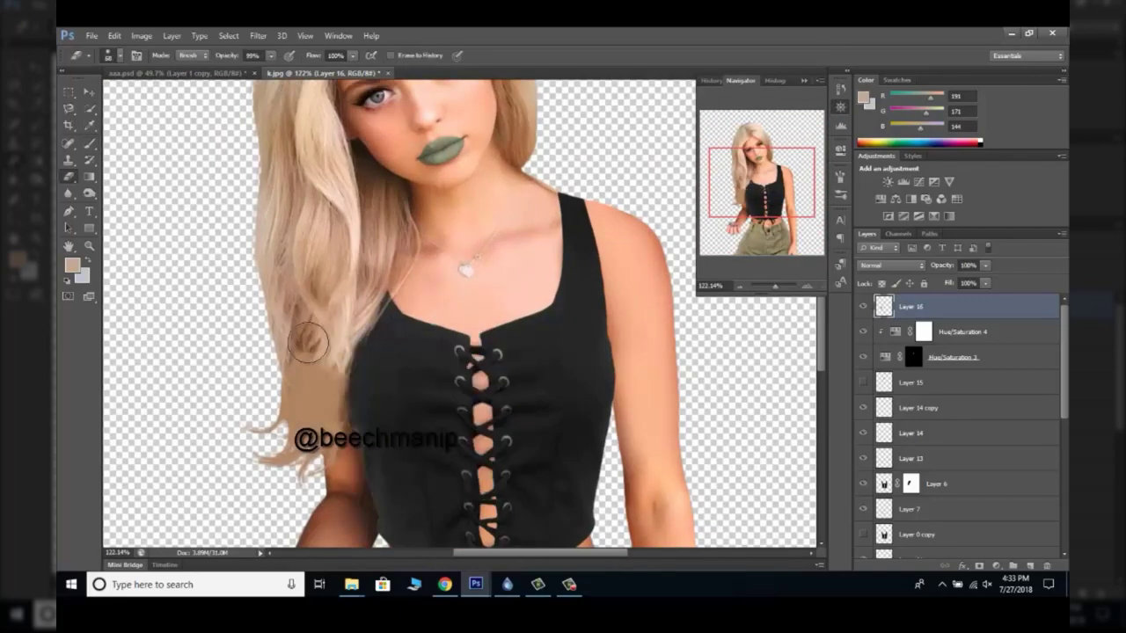
pyautogui.scroll(1, 510, 334)
# Add Layer 17, switch to a plain round brush and sample a darker brown.
pyautogui.hotkey('ctrl', 'shift', 'alt', 'n')
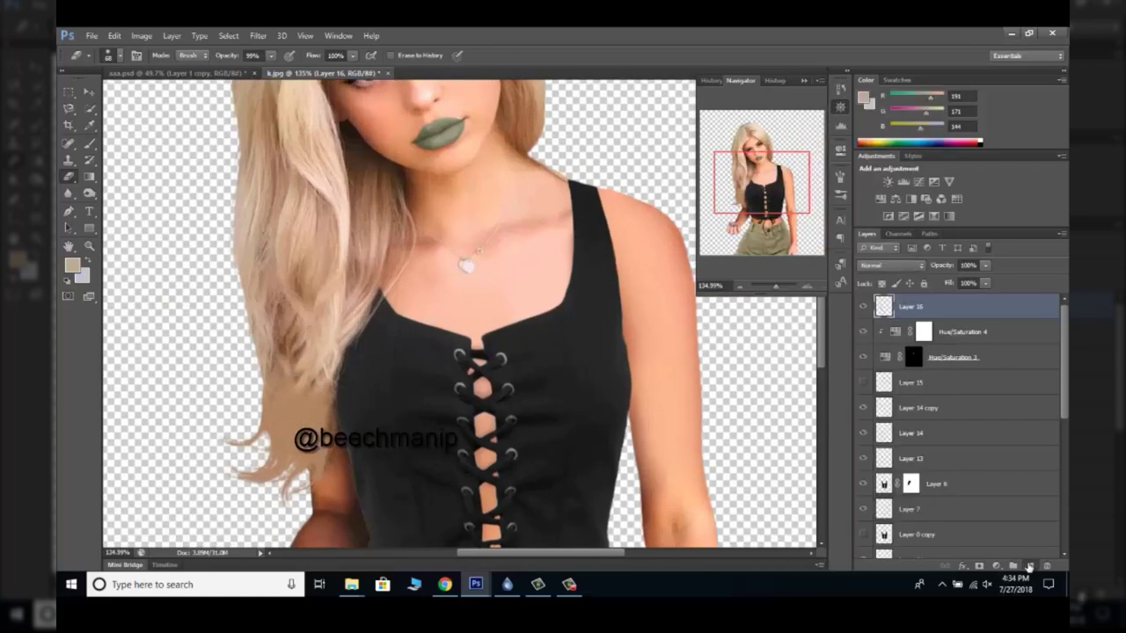
pyautogui.rightClick(330, 403)
pyautogui.doubleClick(391, 501)
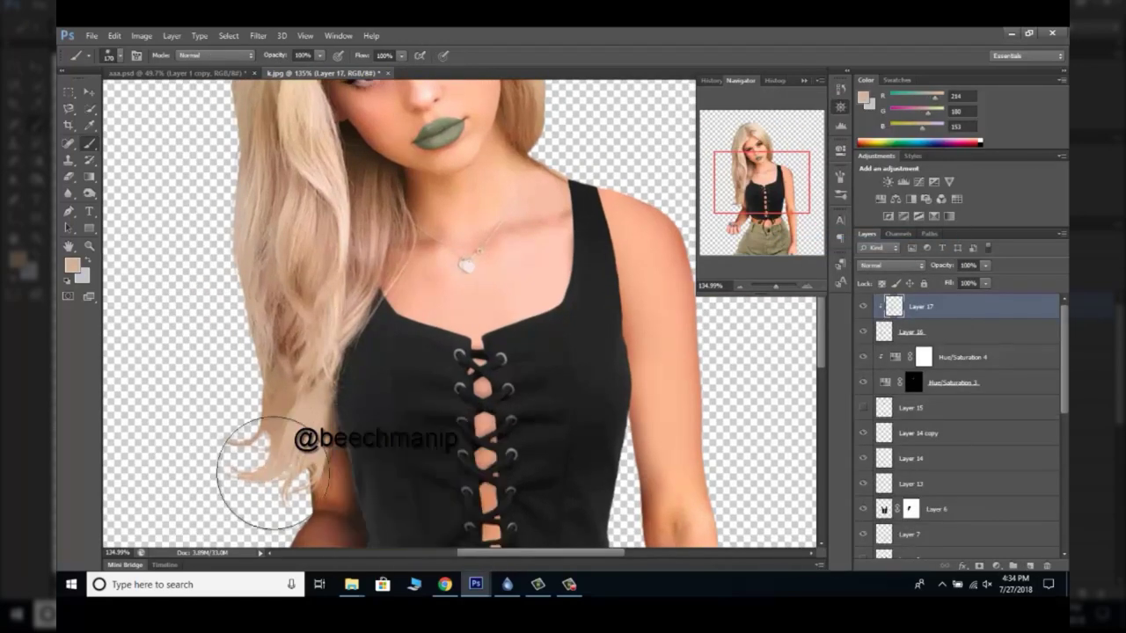
pyautogui.keyDown('alt'); pyautogui.click(287, 349); pyautogui.keyUp('alt')
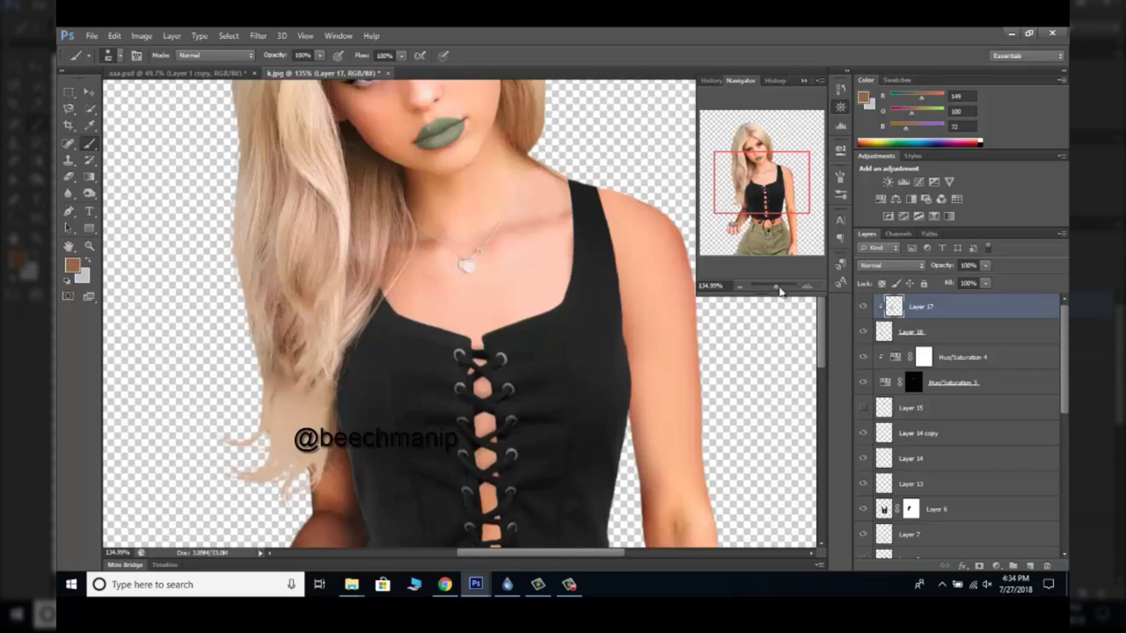
pyautogui.moveTo(780, 292); pyautogui.dragTo(771, 292)
pyautogui.scroll(-5, 958, 396)
# Try warping Layer 1 copy 2, cancel it, and apply a free transform instead.
pyautogui.click(919, 464)
pyautogui.click(114, 35)
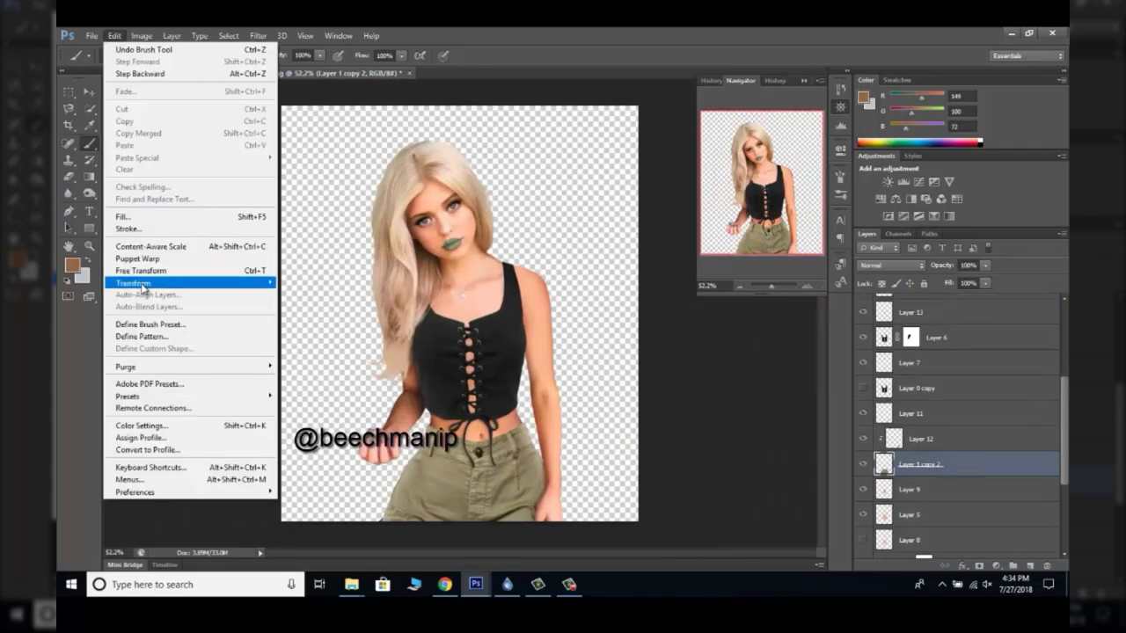
pyautogui.click(317, 381)
pyautogui.moveTo(539, 483); pyautogui.dragTo(393, 513)
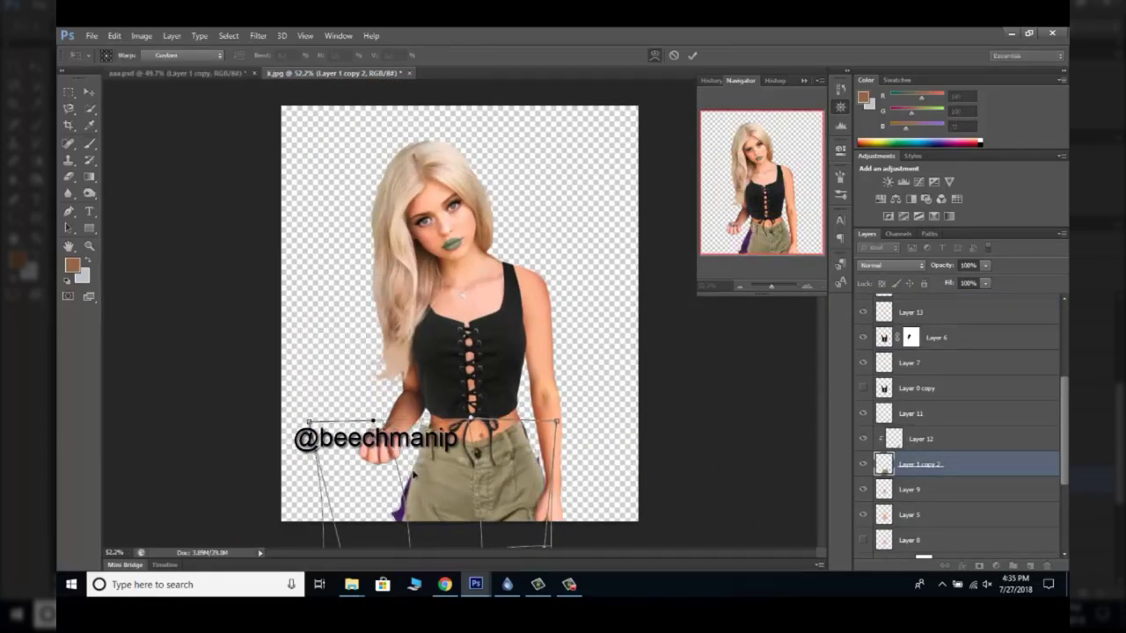
pyautogui.click(674, 55)
pyautogui.hotkey('ctrl', 't')
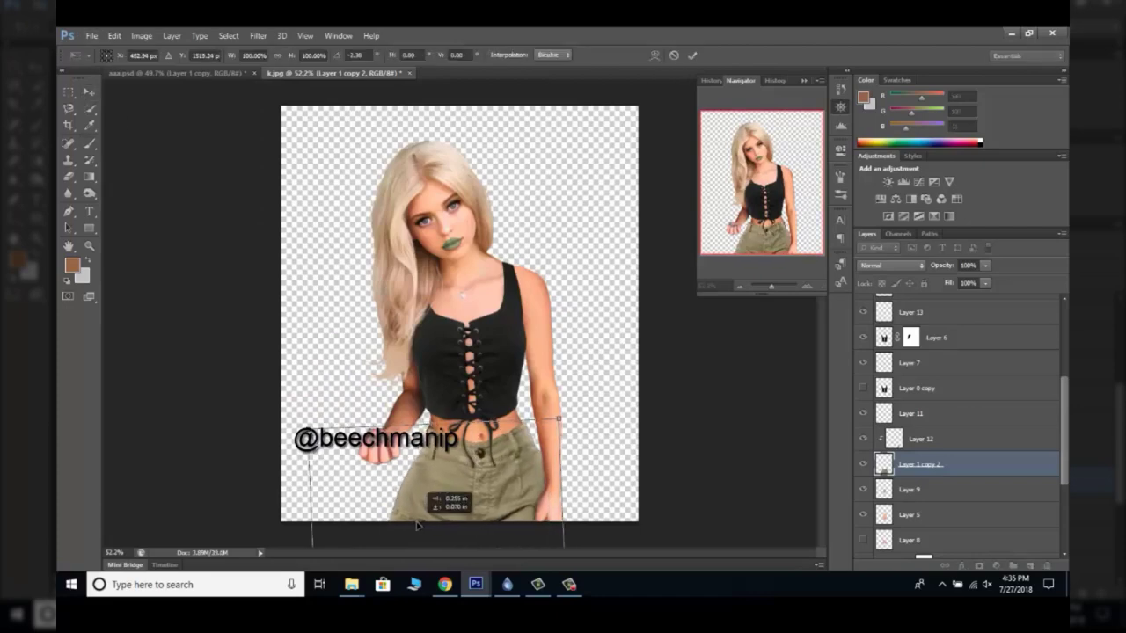
pyautogui.click(695, 55)
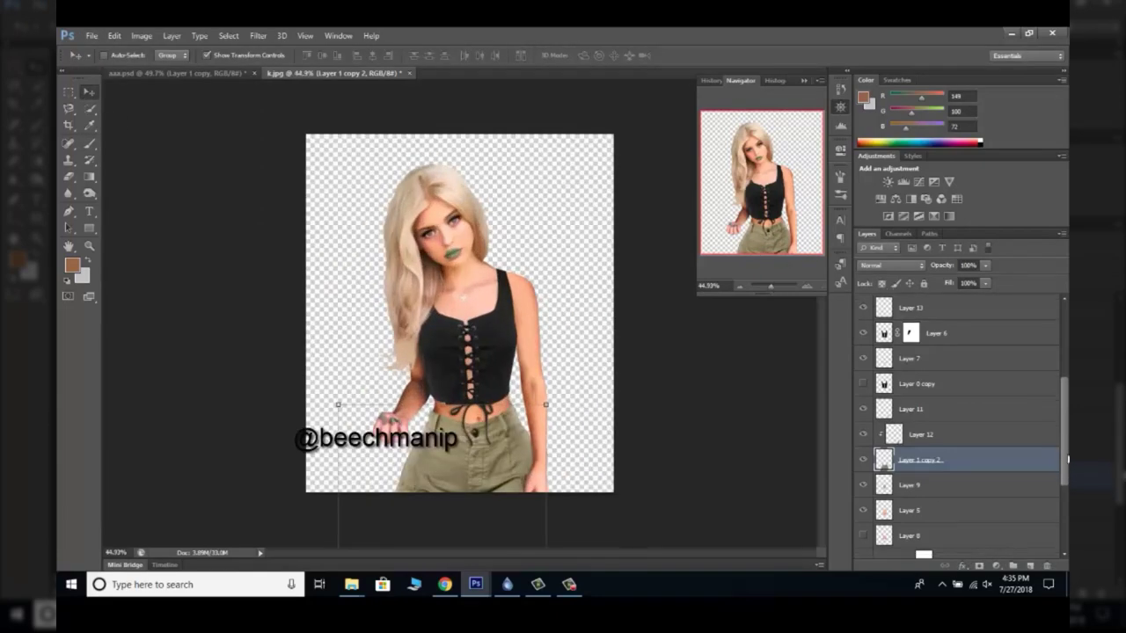
# Reshape the olive pants with the Liquify filter.
pyautogui.scroll(-3, 959, 422)
pyautogui.click(257, 35)
pyautogui.click(281, 126)
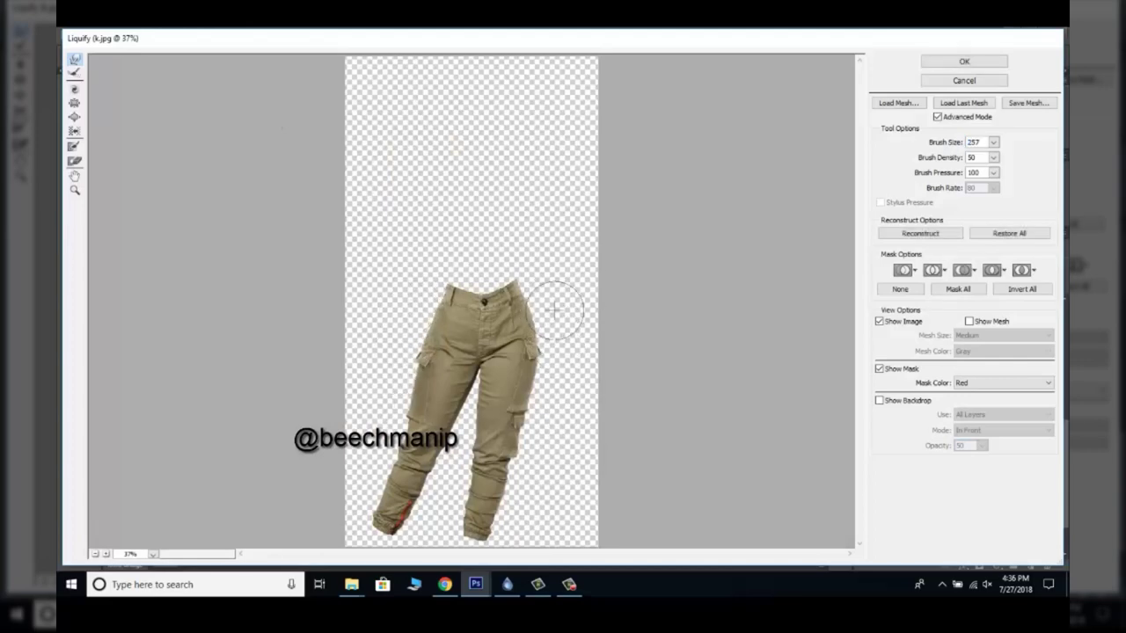
pyautogui.click(951, 61)
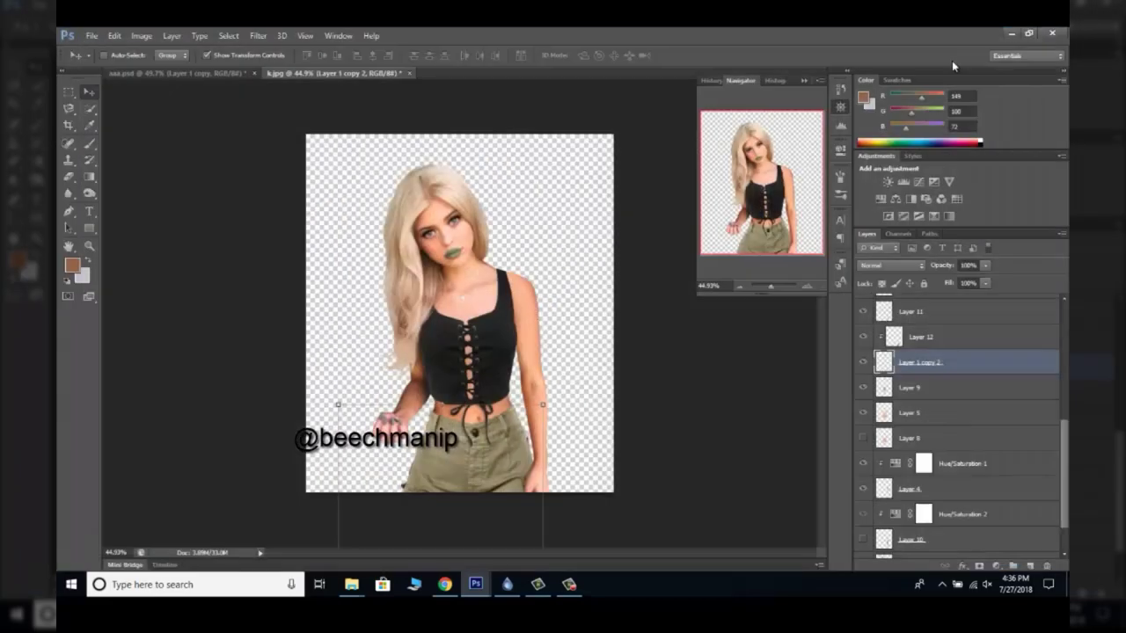
pyautogui.scroll(2, 475, 317)
pyautogui.scroll(1, 475, 317)
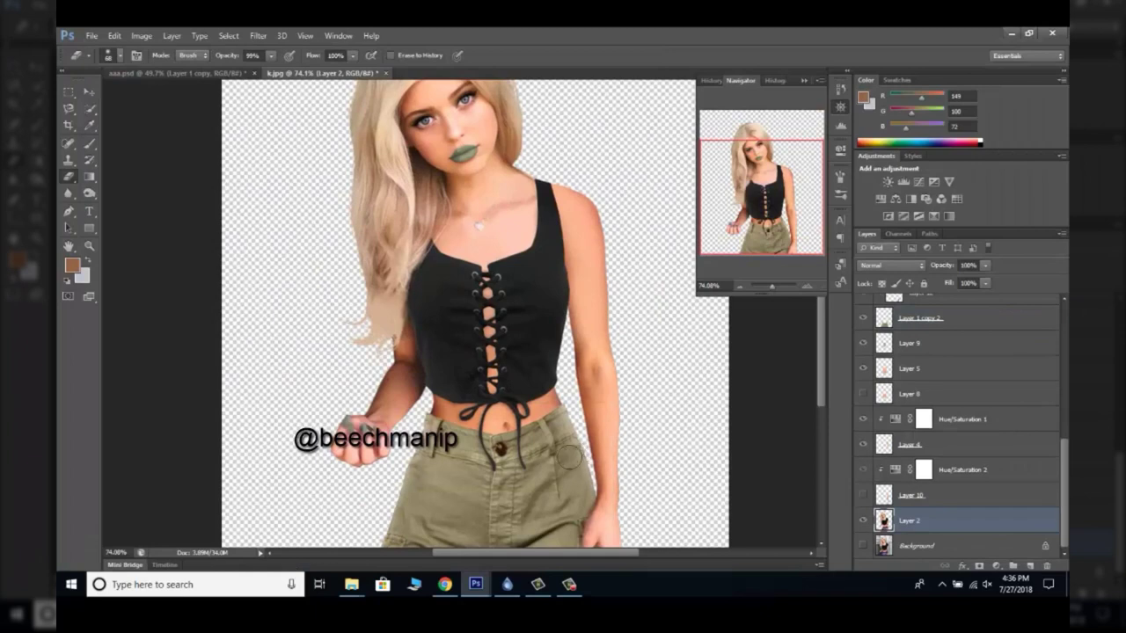
# Warp the pants layer, pulling its top-right corner slightly inward.
pyautogui.click(919, 317)
pyautogui.click(92, 35)
pyautogui.click(317, 363)
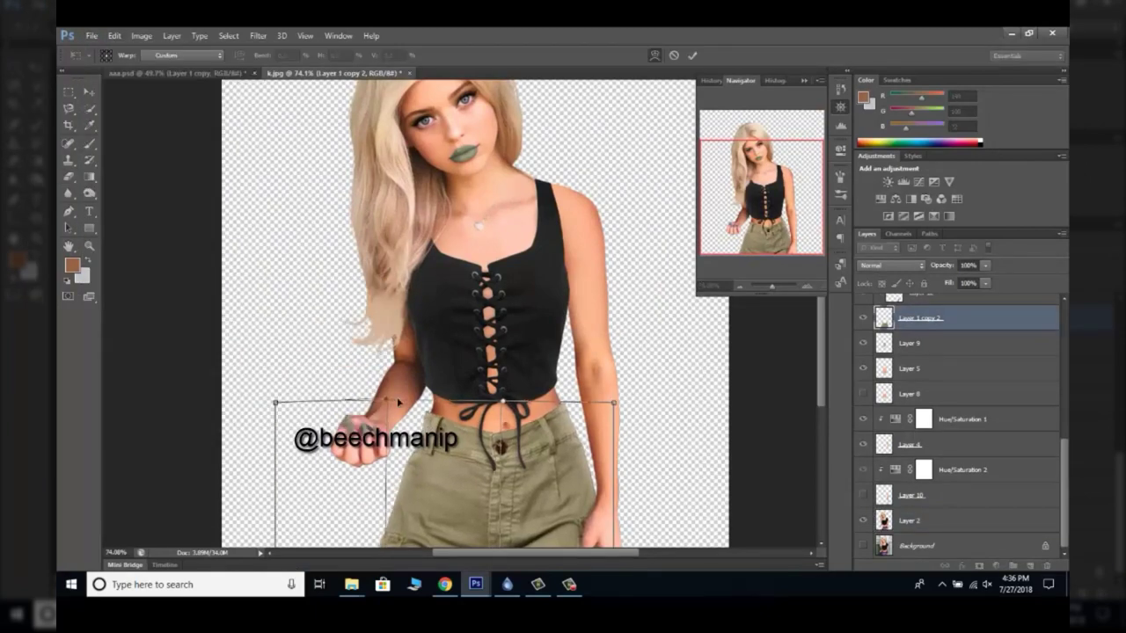
pyautogui.moveTo(614, 403); pyautogui.dragTo(614, 410)
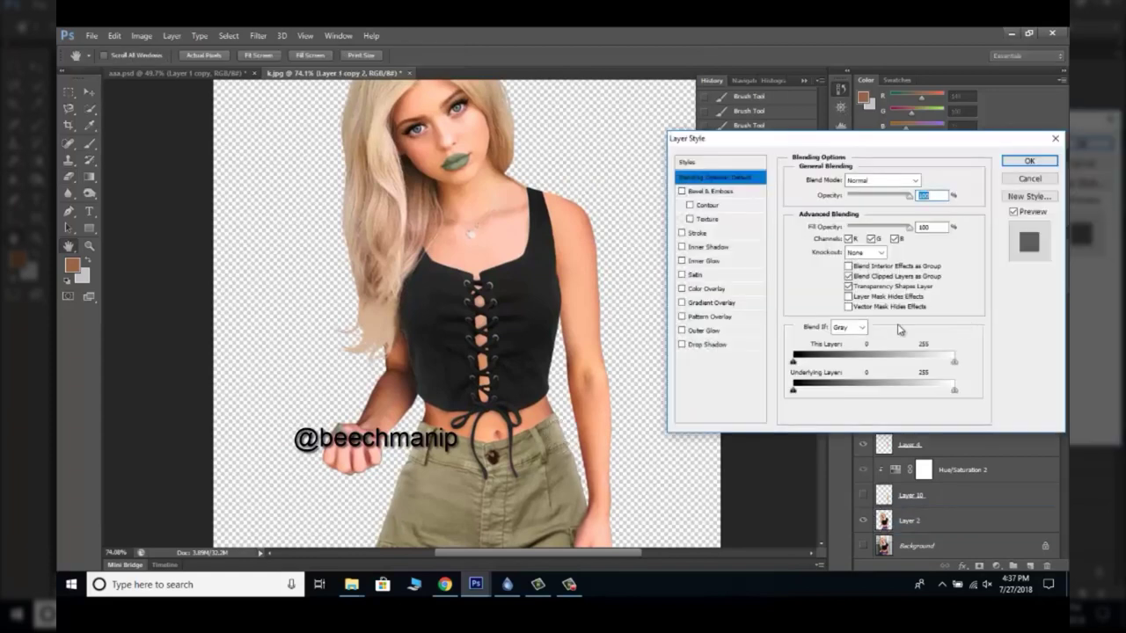
# Give the layer a brown Multiply inner shadow, then select all the figure's layers.
pyautogui.moveTo(818, 269); pyautogui.dragTo(498, 504)
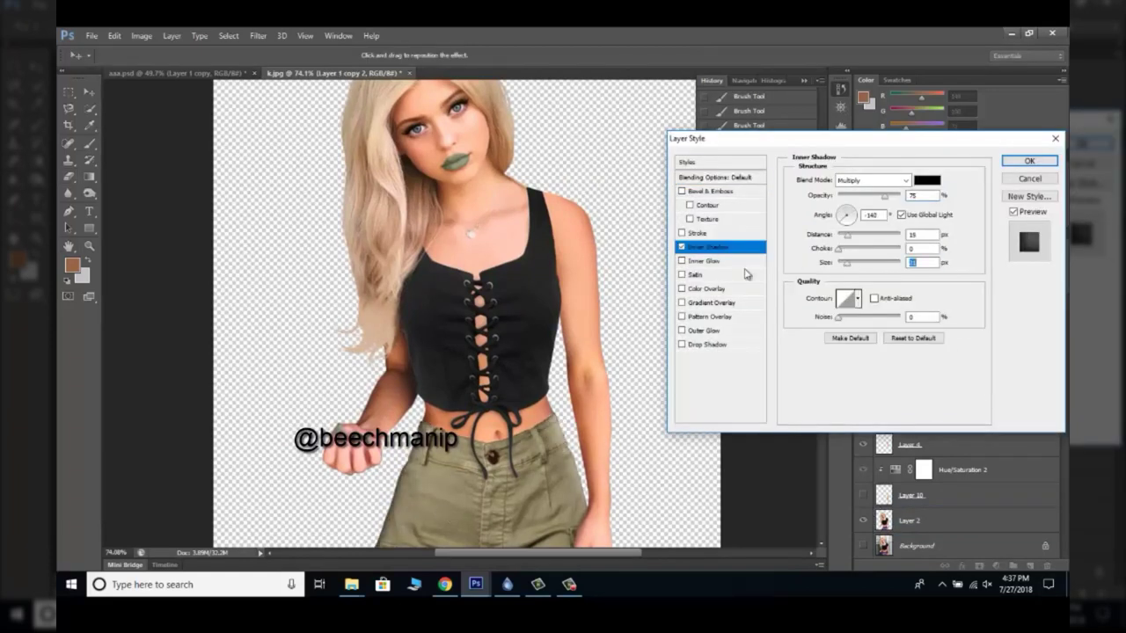
pyautogui.click(927, 179)
pyautogui.click(387, 457)
pyautogui.click(694, 164)
pyautogui.click(870, 180)
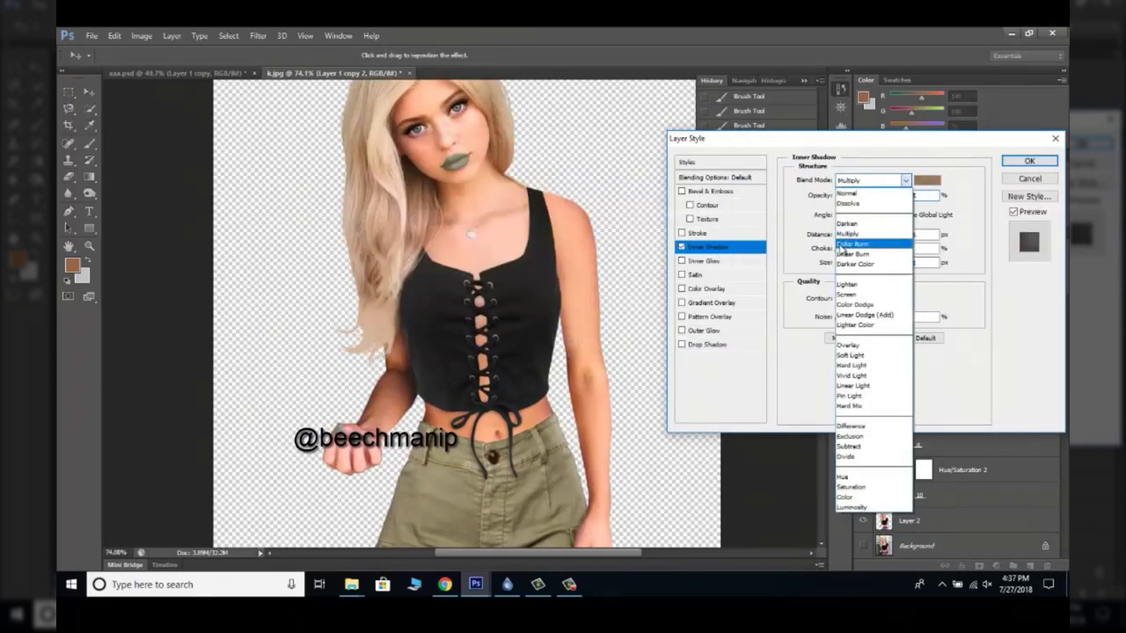
pyautogui.click(847, 233)
pyautogui.click(1025, 162)
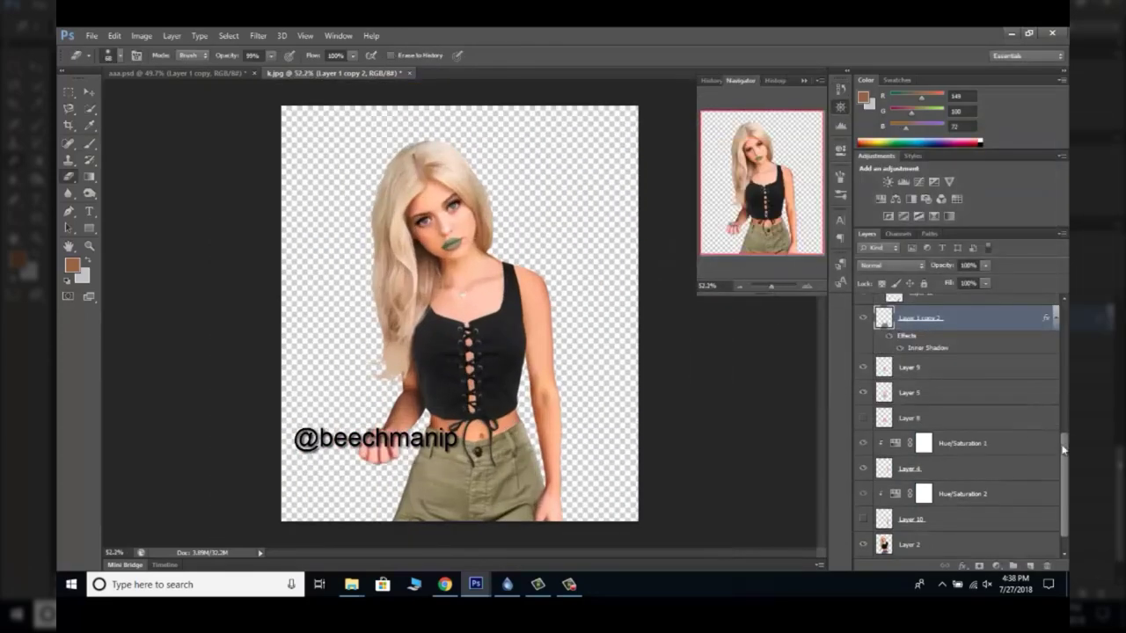
pyautogui.keyDown('shift'); pyautogui.click(995, 544); pyautogui.keyUp('shift')
# Merge the figure layers into one and enlarge the image size.
pyautogui.hotkey('ctrl', 'e')
pyautogui.click(114, 35)
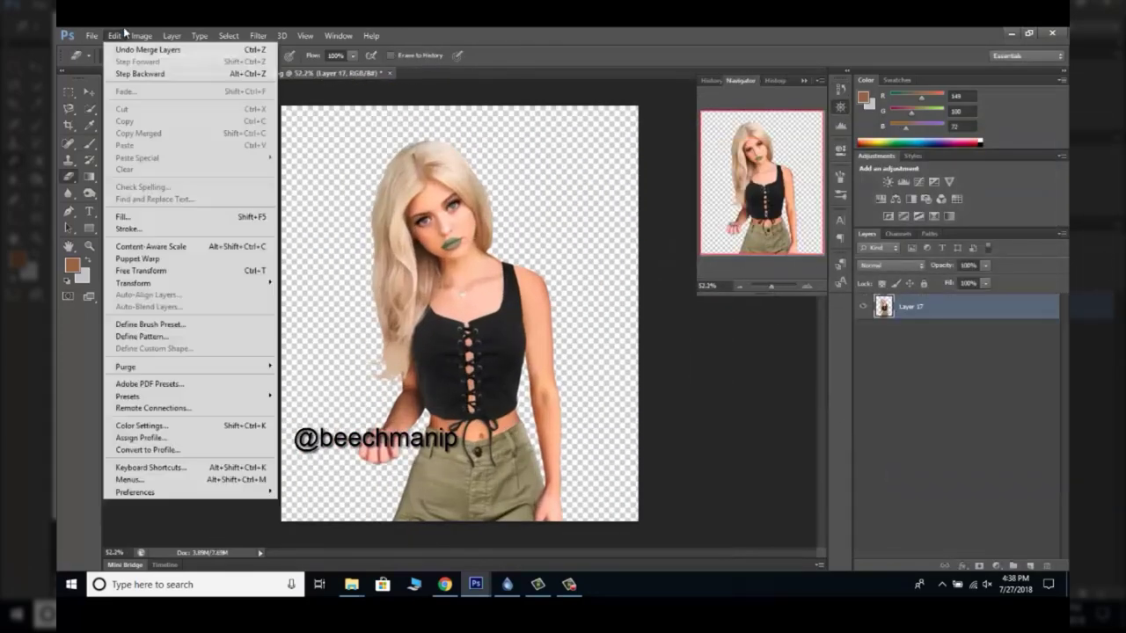
pyautogui.hotkey('ctrl', 'alt', 'i')
pyautogui.press('Return')
pyautogui.hotkey('ctrl', '0')
# Add a tan Solid Color background and a lowered-opacity radial light glow on new Layer 18.
pyautogui.click(997, 566)
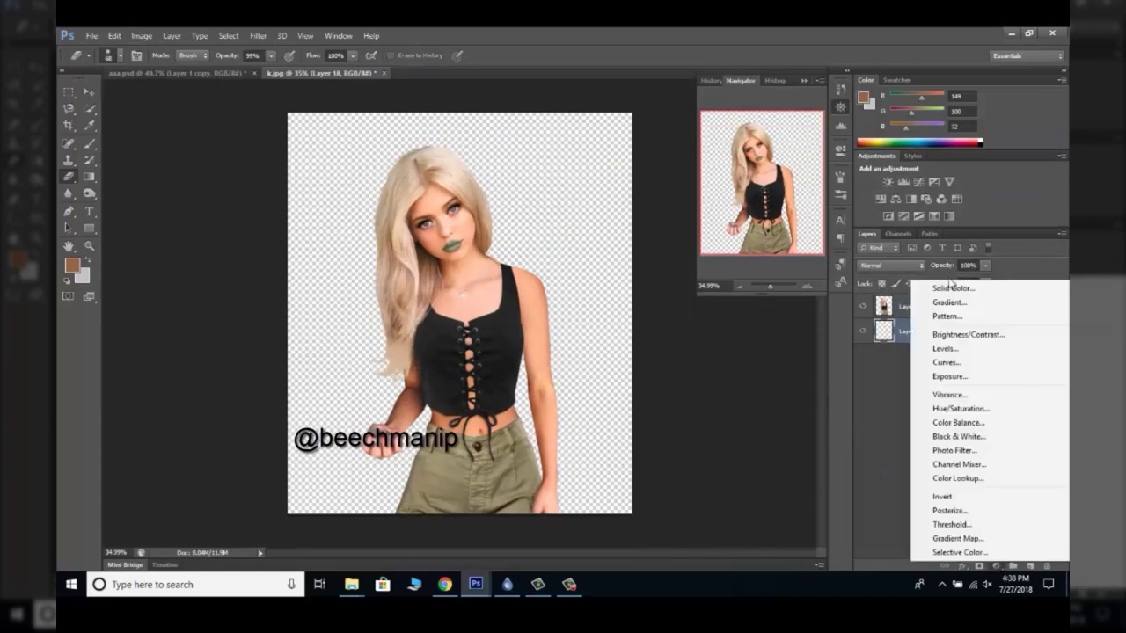
pyautogui.click(932, 288)
pyautogui.click(678, 158)
pyautogui.click(1030, 566)
pyautogui.press('g')
pyautogui.press('x')
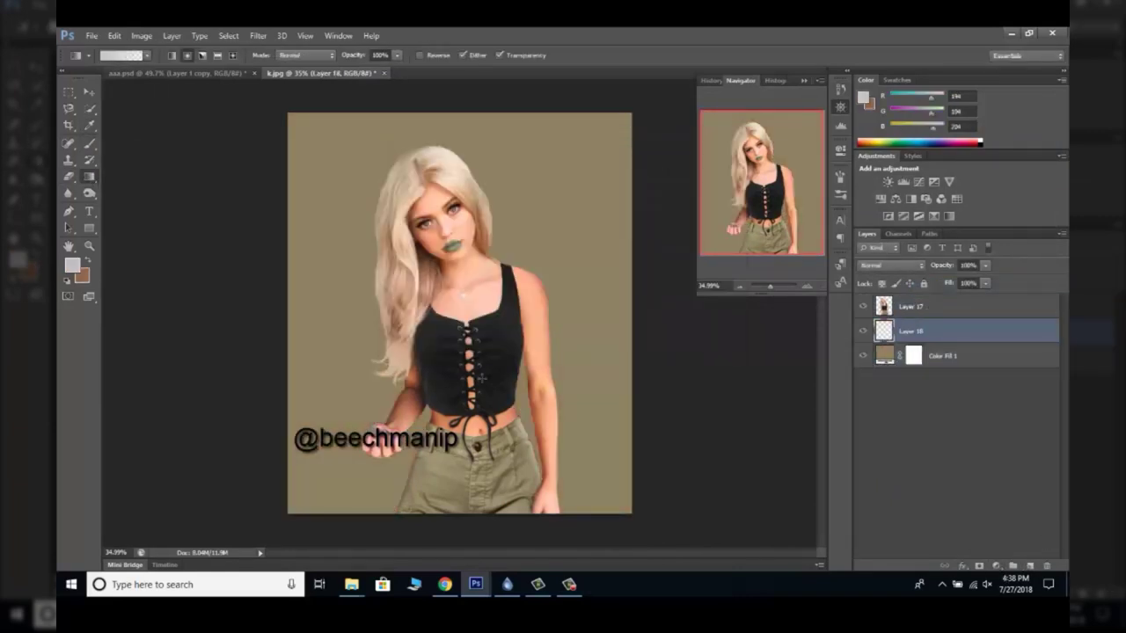
pyautogui.moveTo(462, 282); pyautogui.dragTo(616, 123)
pyautogui.moveTo(941, 265); pyautogui.dragTo(921, 267)
# Brighten the glow with a Hue/Saturation adjustment at Lightness +100 and Gaussian-blur it.
pyautogui.click(895, 199)
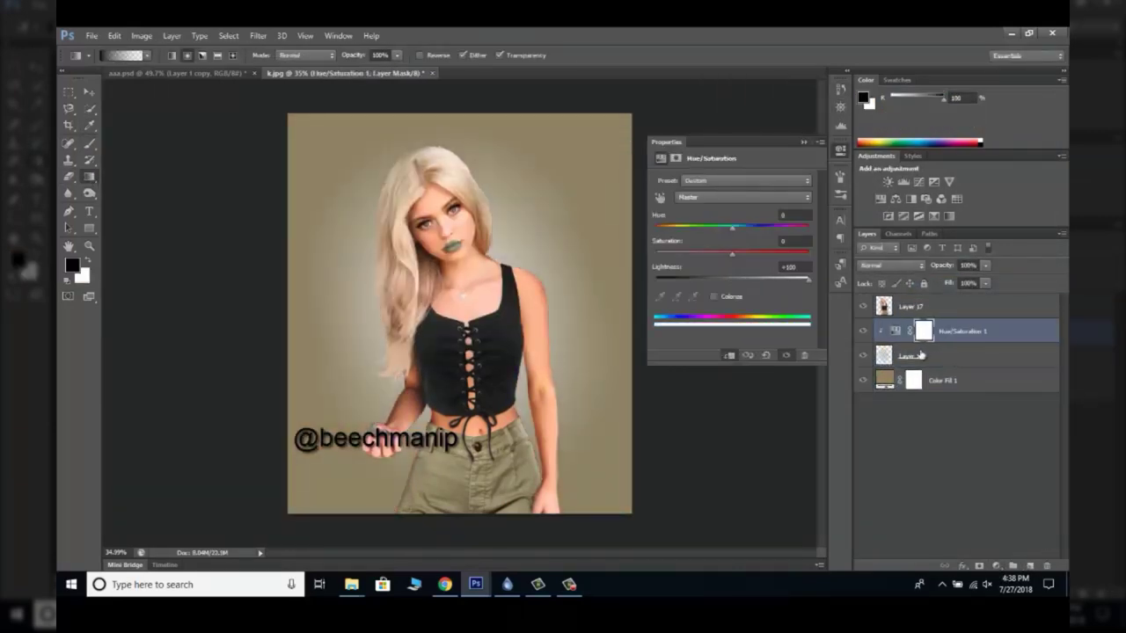
pyautogui.click(911, 355)
pyautogui.click(228, 35)
pyautogui.click(422, 238)
pyautogui.press('Return')
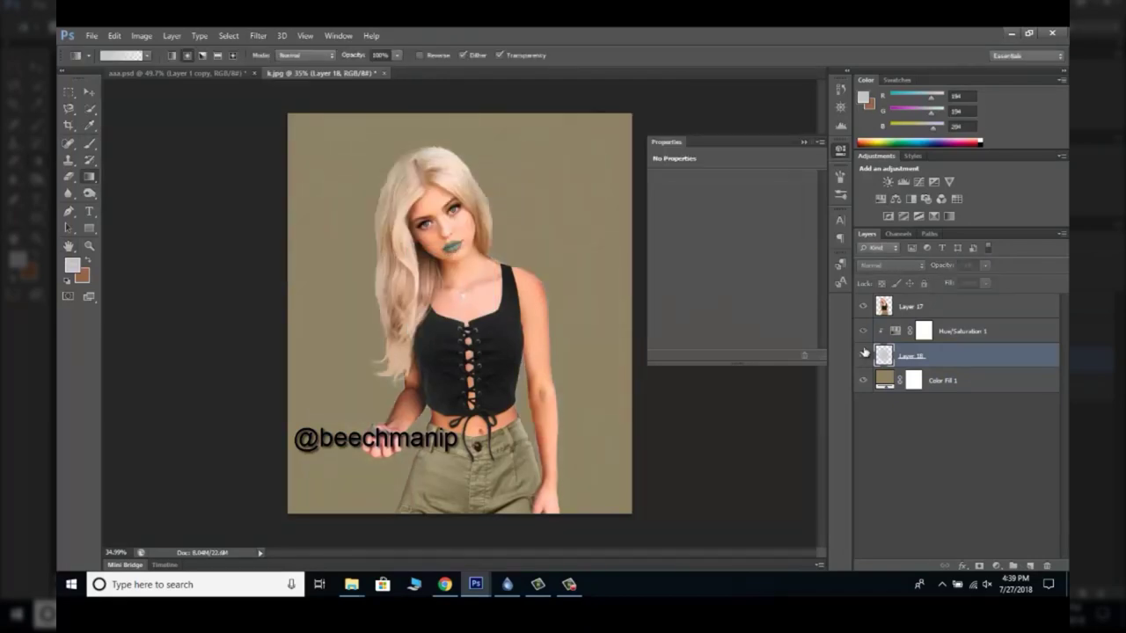
pyautogui.doubleClick(963, 306)
# Apply the white Stroke outline, duplicate Layer 17 and erase stray outline pixels at the head.
pyautogui.click(1029, 179)
pyautogui.rightClick(963, 355)
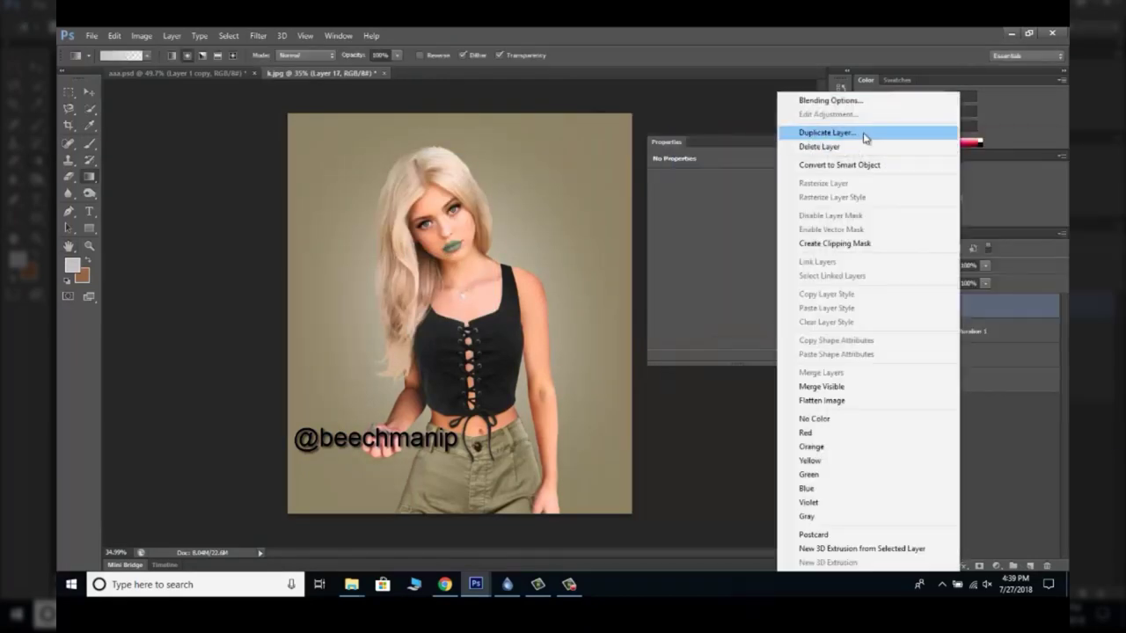
pyautogui.click(947, 133)
pyautogui.click(895, 199)
pyautogui.press('v')
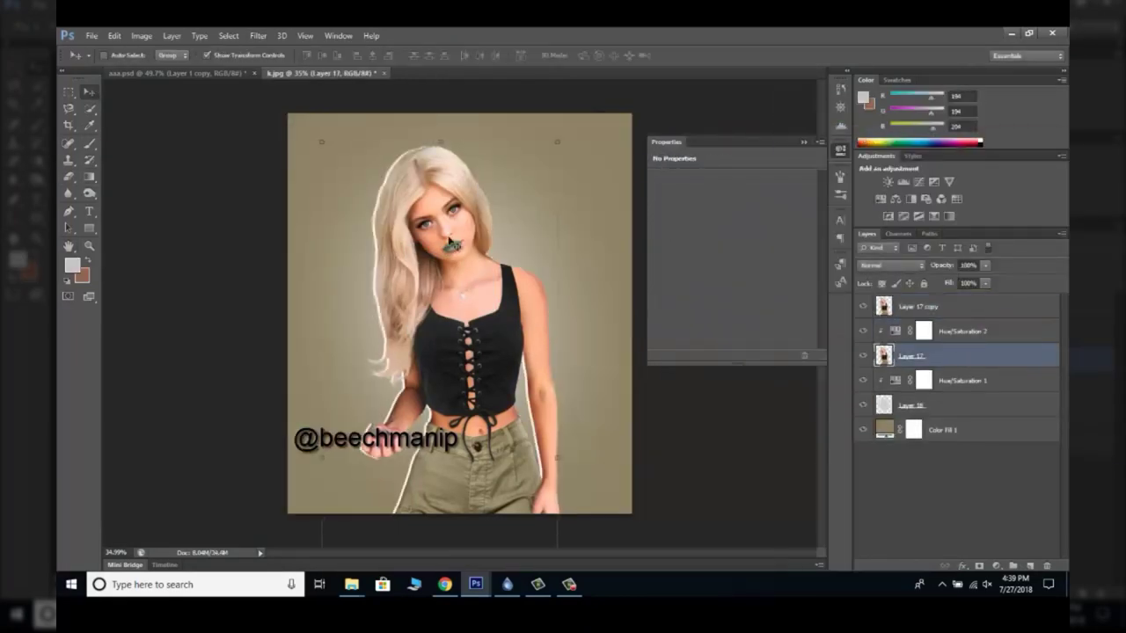
pyautogui.scroll(3, 363, 192)
pyautogui.press('e')
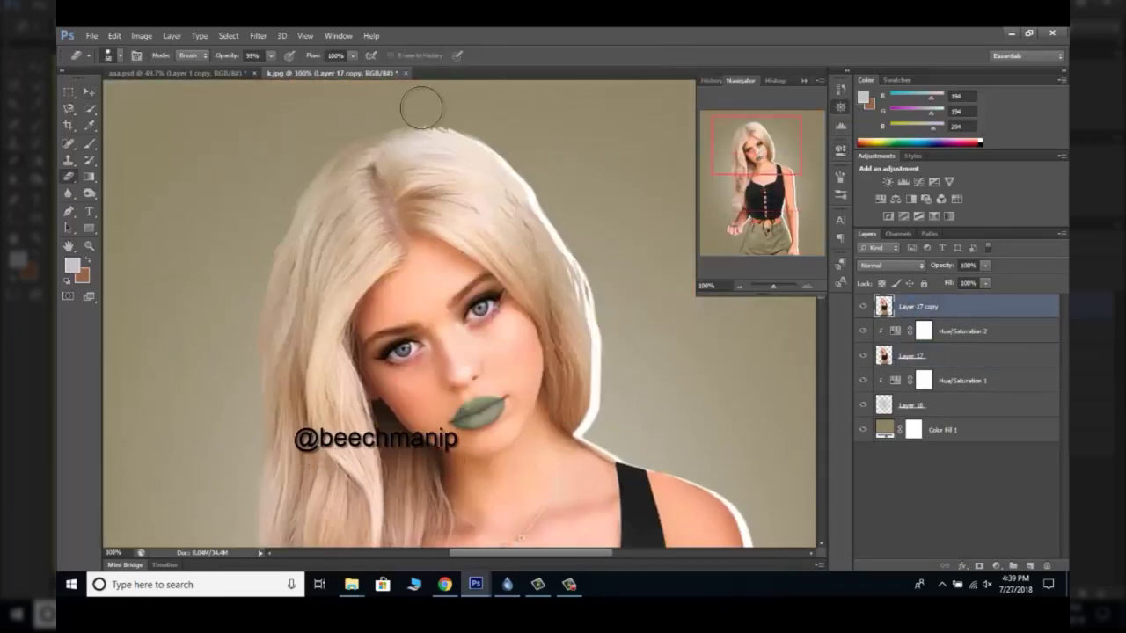
pyautogui.hotkey('alt', '[')
pyautogui.hotkey('alt', '[')
pyautogui.hotkey('ctrl', '0')
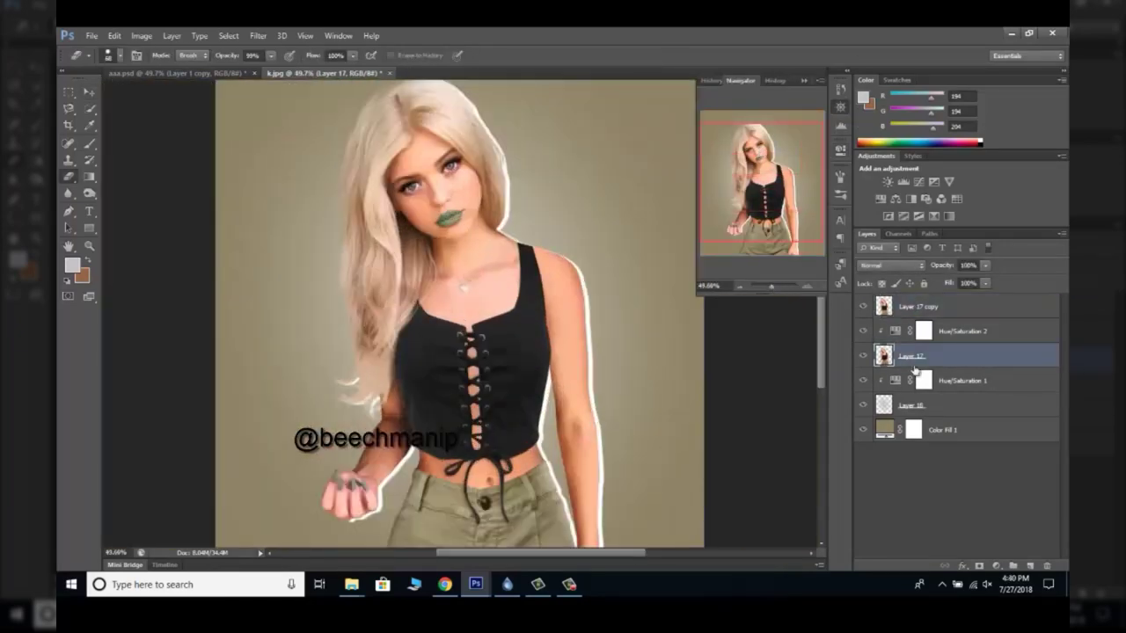
# Make another copy of the figure layer and apply the Oil Paint filter to it.
pyautogui.rightClick(955, 355)
pyautogui.click(791, 164)
pyautogui.click(258, 35)
pyautogui.click(294, 131)
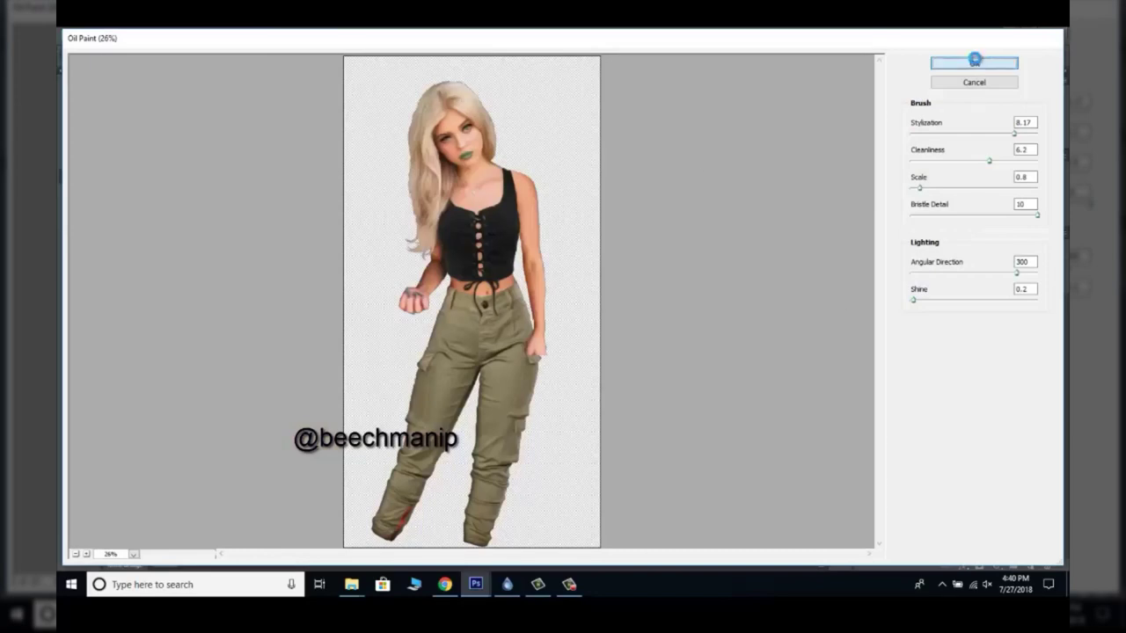
pyautogui.click(975, 60)
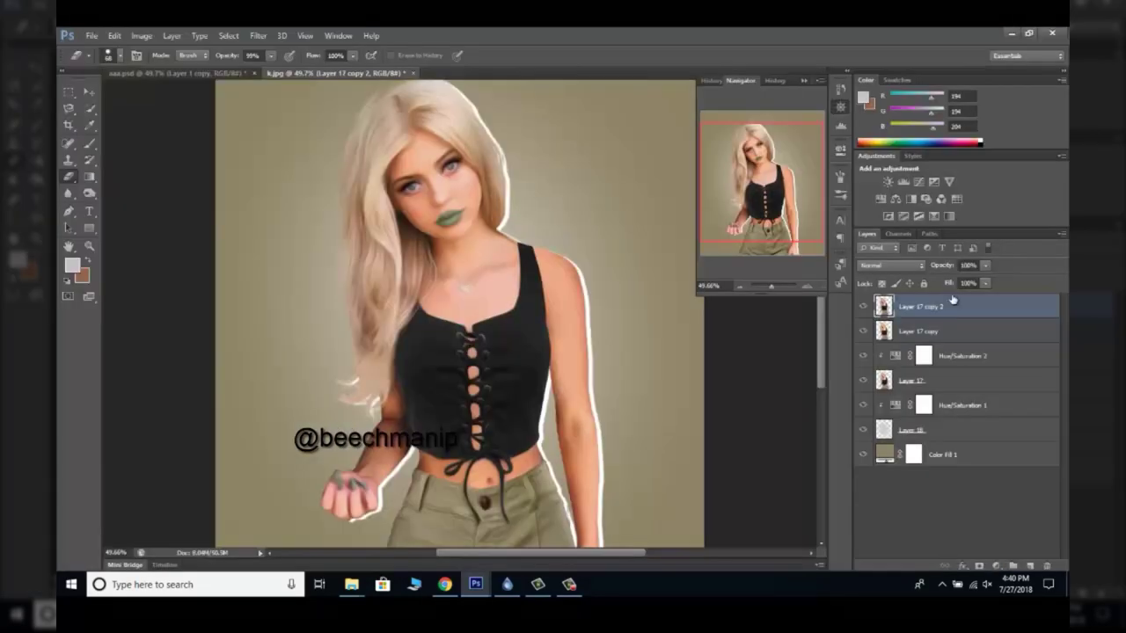
# Hide the oil-painted copy behind a black mask and paint the hair back in.
pyautogui.keyDown('alt'); pyautogui.click(980, 566); pyautogui.keyUp('alt')
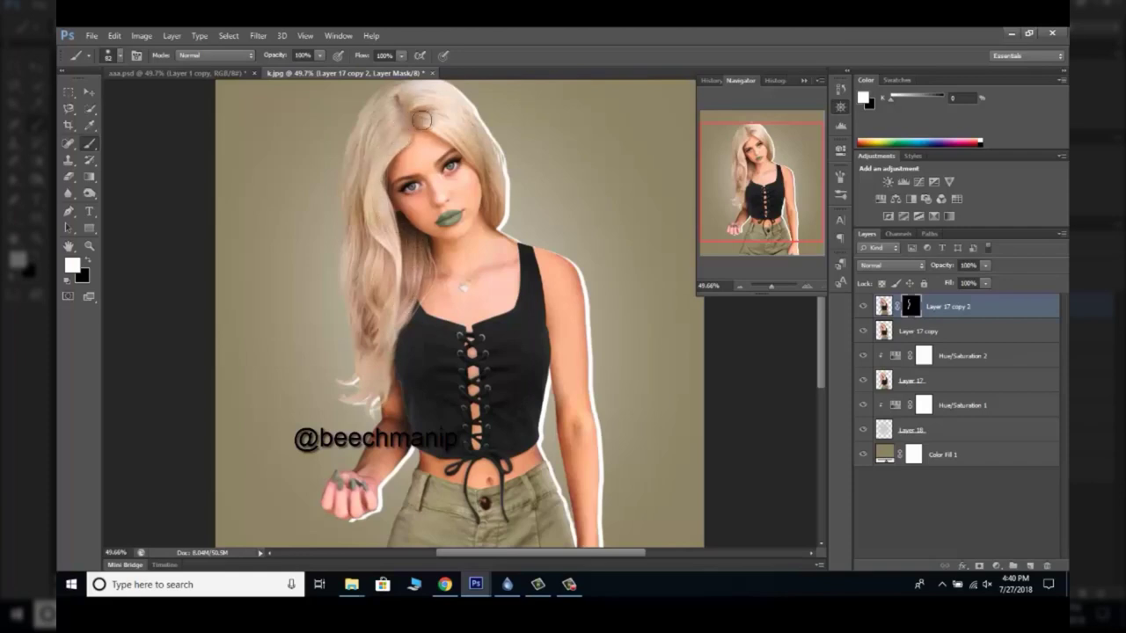
pyautogui.rightClick(499, 207)
pyautogui.press('Return')
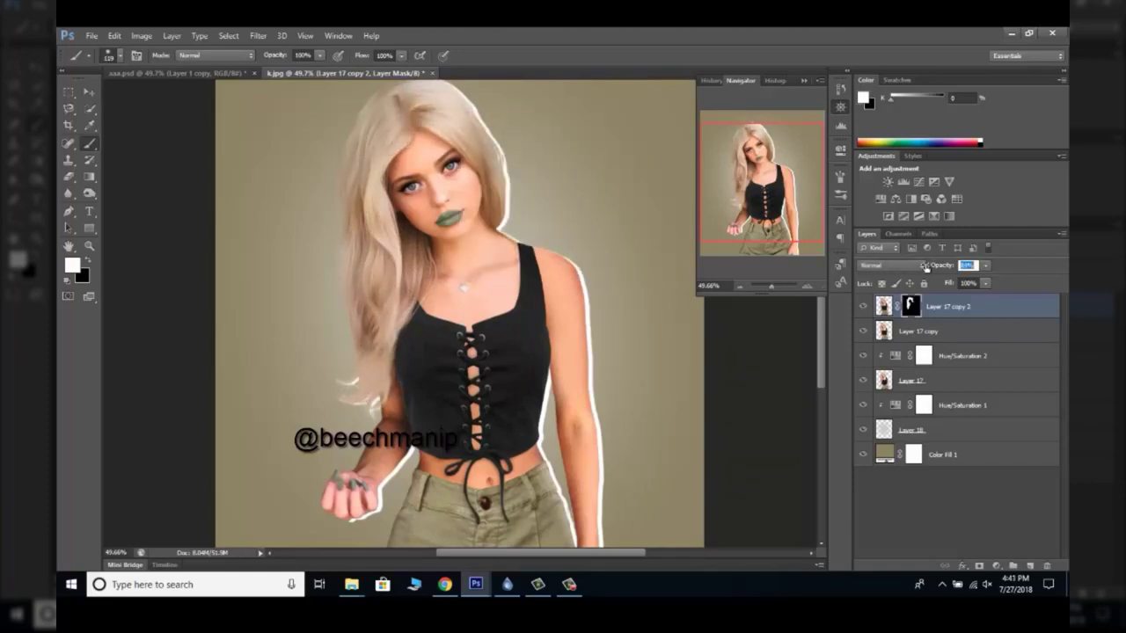
pyautogui.moveTo(772, 285); pyautogui.dragTo(769, 286)
pyautogui.click(985, 453)
# Add a white Solid Color fill and delete its interior, leaving a thin white frame.
pyautogui.click(997, 566)
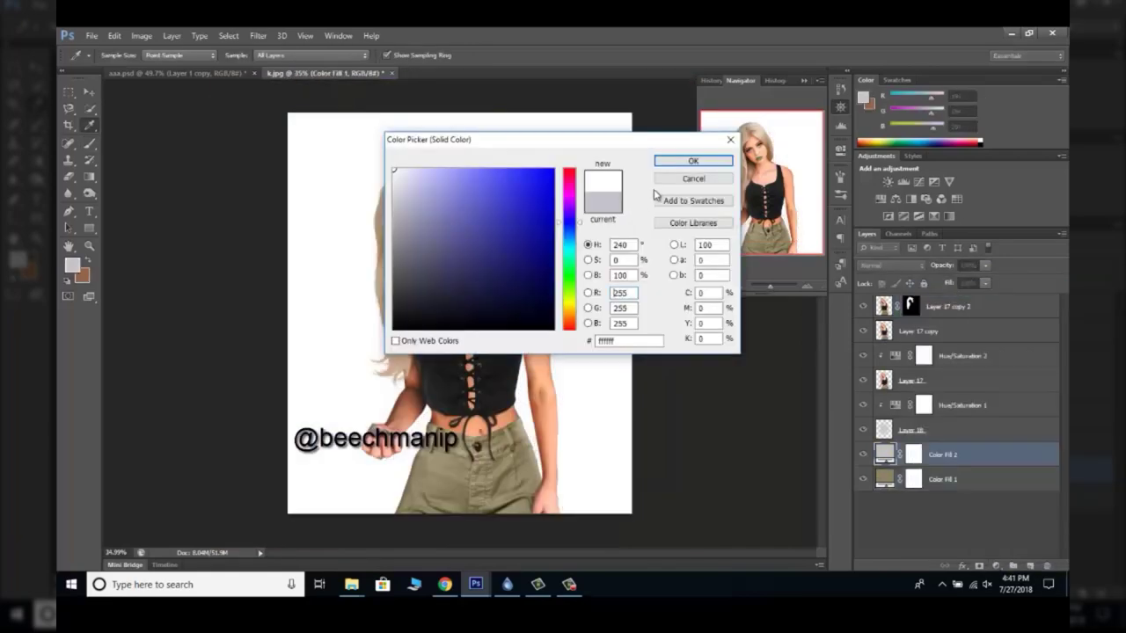
pyautogui.click(694, 155)
pyautogui.press('m')
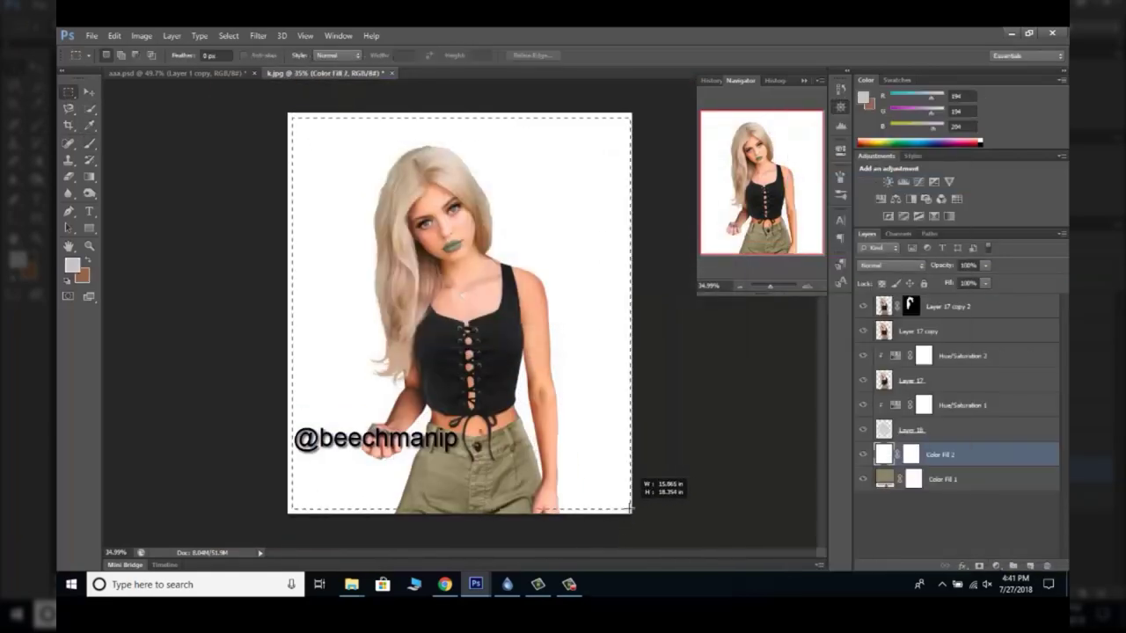
pyautogui.moveTo(630, 508); pyautogui.dragTo(630, 508)
pyautogui.press('Delete')
pyautogui.hotkey('ctrl', 'd')
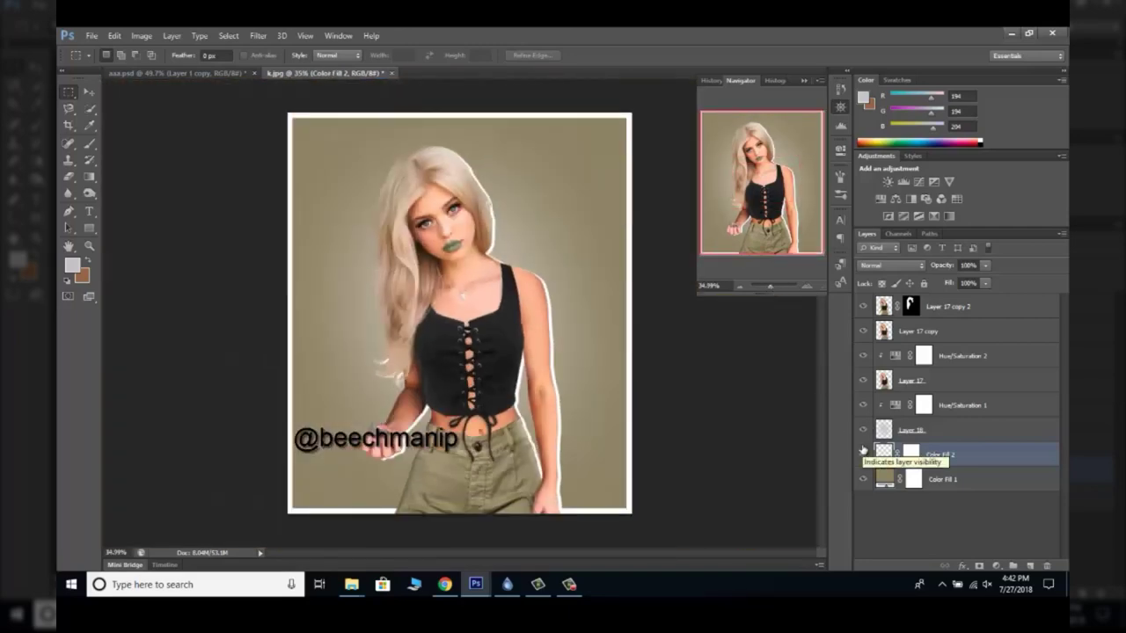
# Duplicate Layer 17 with its Hue/Saturation 2 adjustment and commit a transform on the copies.
pyautogui.click(915, 380)
pyautogui.keyDown('shift'); pyautogui.click(959, 355); pyautogui.keyUp('shift')
pyautogui.rightClick(958, 355)
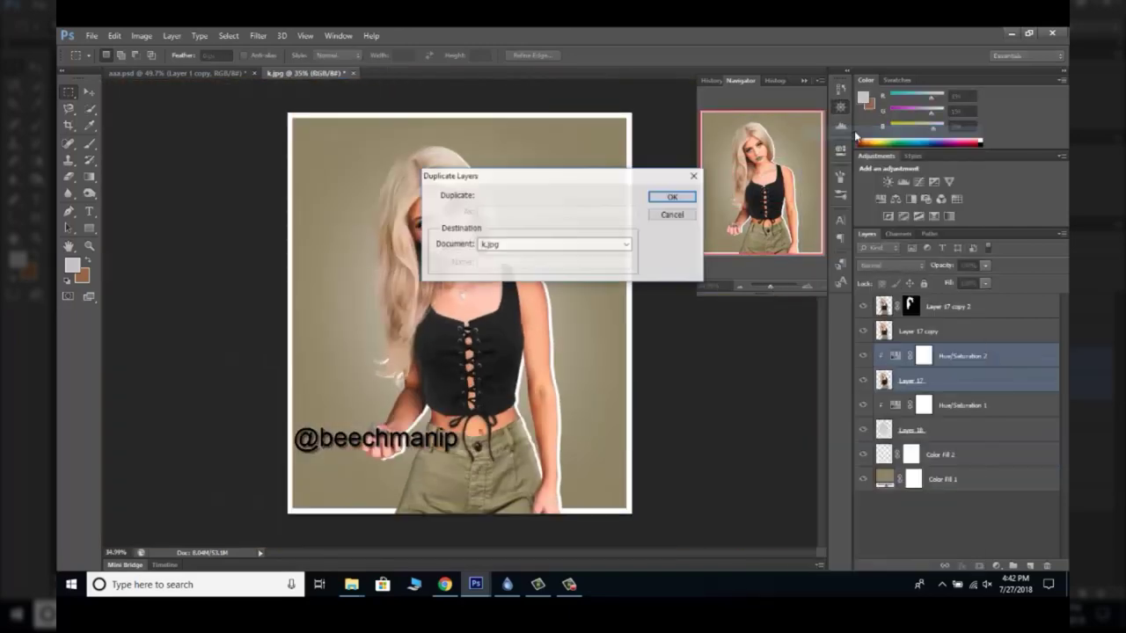
pyautogui.press('Return')
pyautogui.hotkey('ctrl', 't')
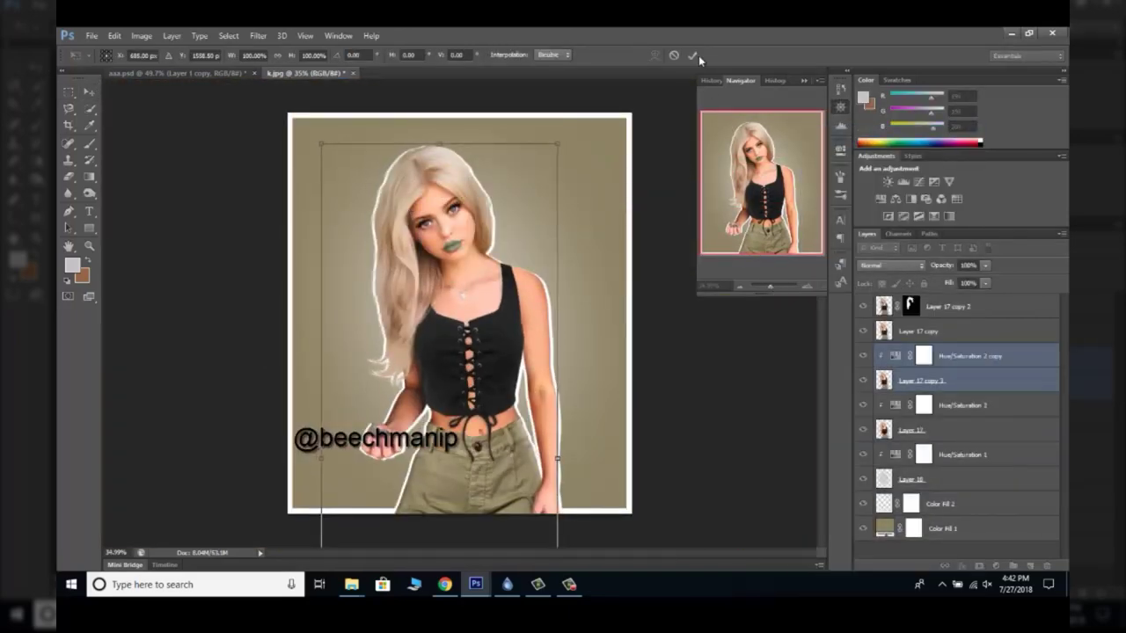
pyautogui.click(700, 56)
# Drag the sm.png logo into the portrait, scale it small onto her chest, and set Overlay.
pyautogui.moveTo(475, 584)
pyautogui.click(410, 533)
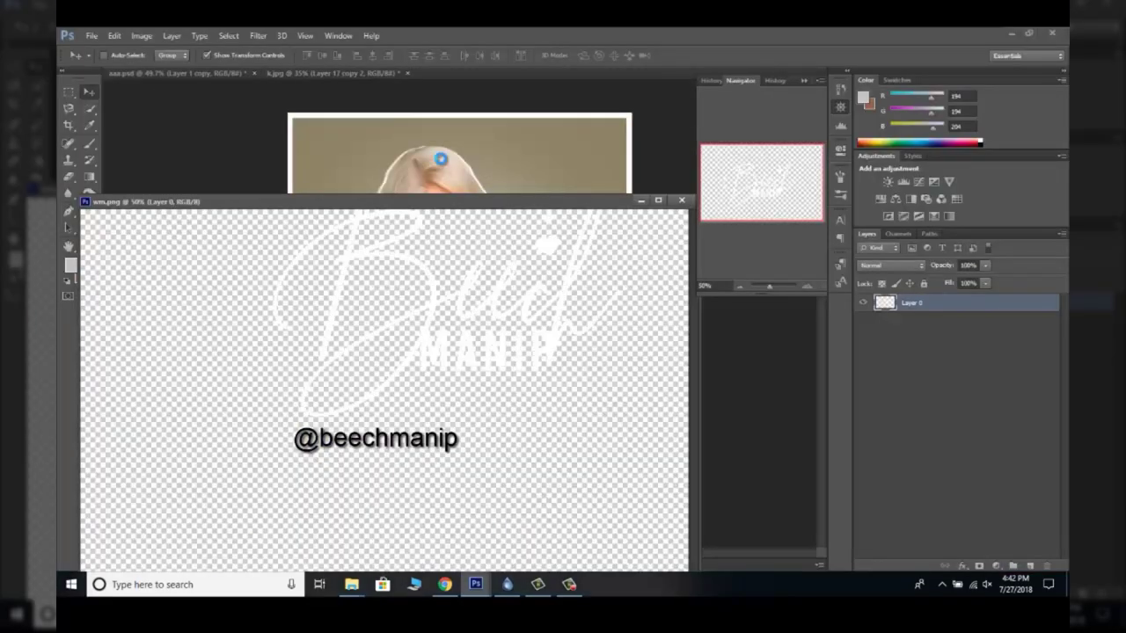
pyautogui.moveTo(440, 159); pyautogui.dragTo(458, 220)
pyautogui.hotkey('ctrl', 't')
pyautogui.moveTo(614, 303); pyautogui.dragTo(525, 286)
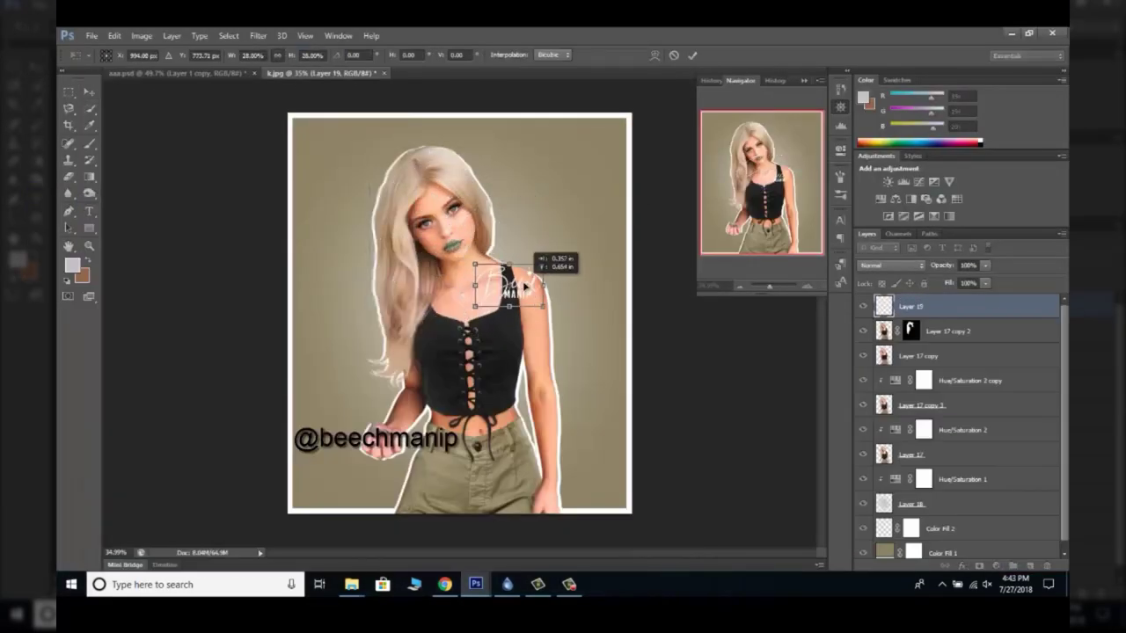
pyautogui.press('Return')
pyautogui.click(891, 264)
pyautogui.click(898, 196)
pyautogui.moveTo(769, 286); pyautogui.dragTo(772, 288)
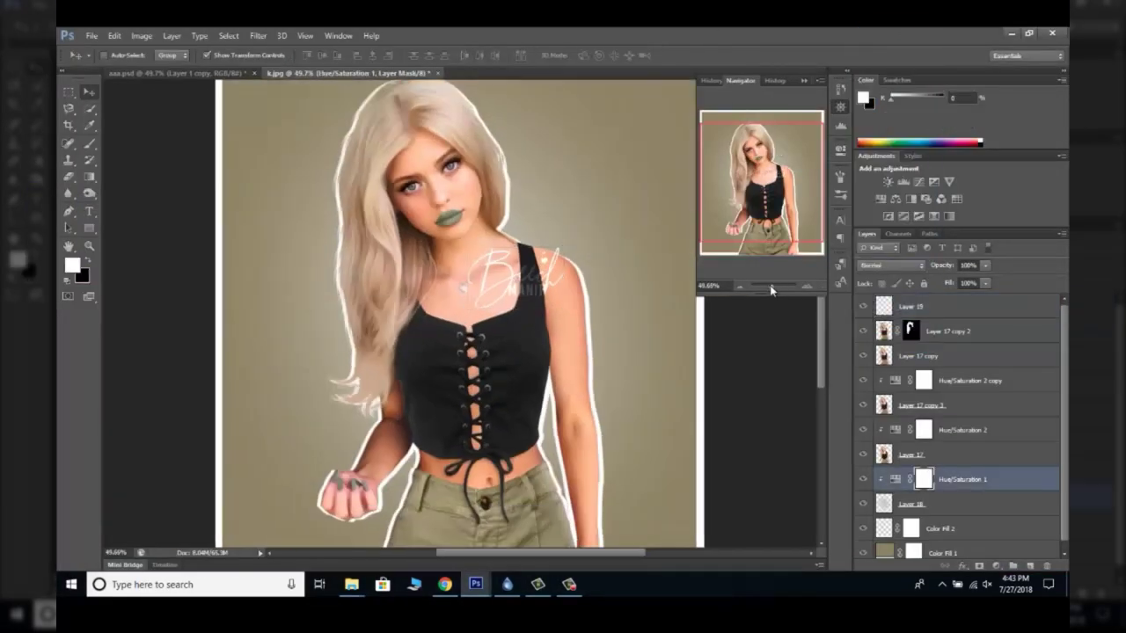
pyautogui.click(770, 290)
pyautogui.click(910, 306)
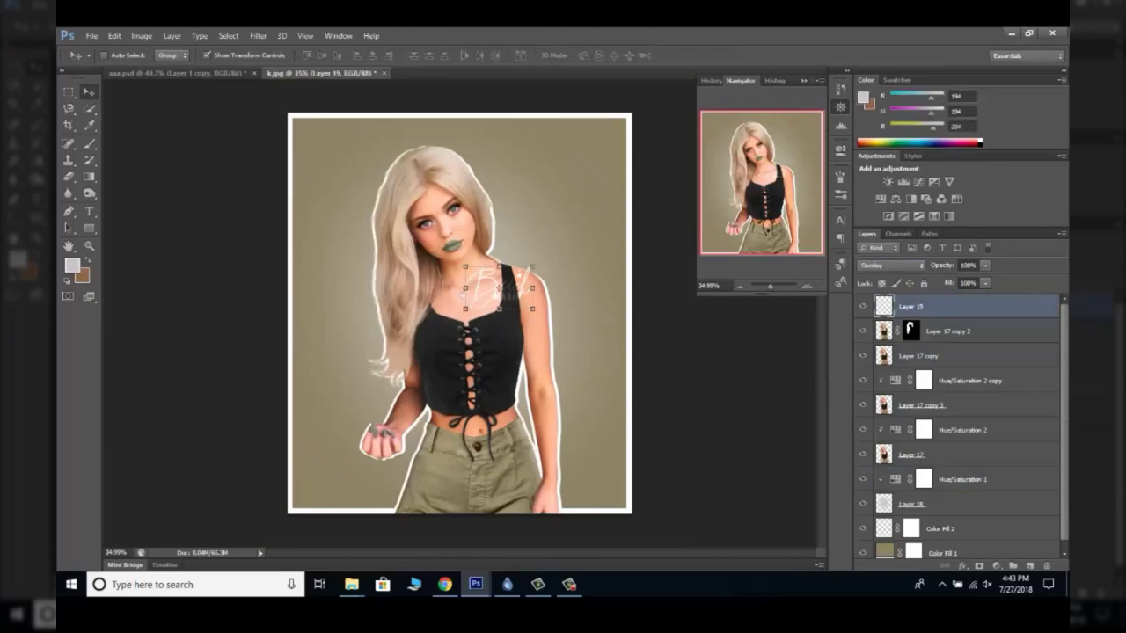